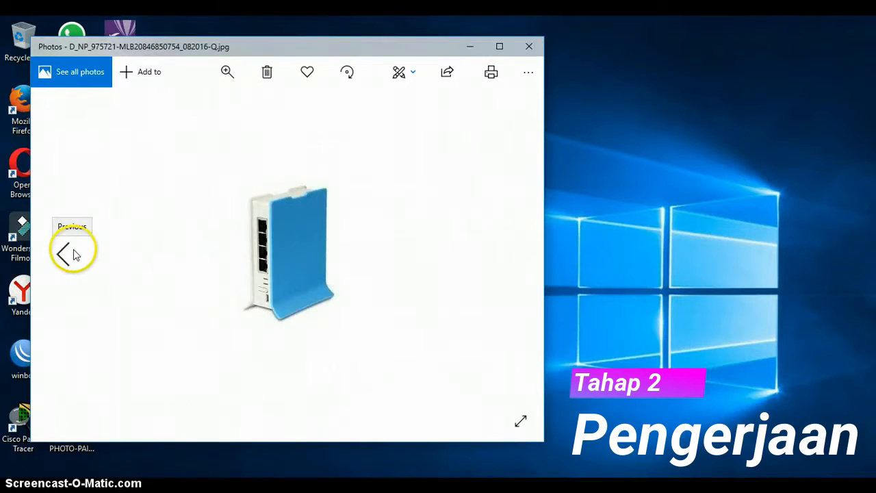
Ink two-way arrows and an 'In' label on the router photo, then close Photos.
left_click(414, 74)
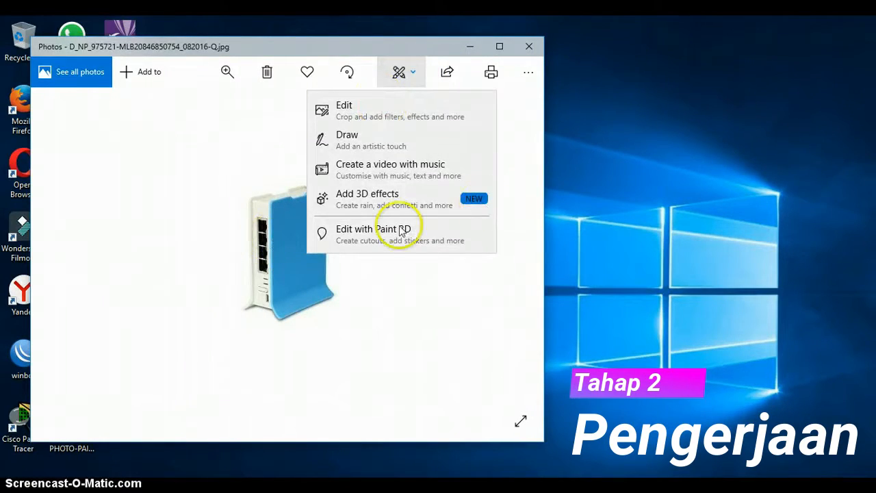
left_click(358, 152)
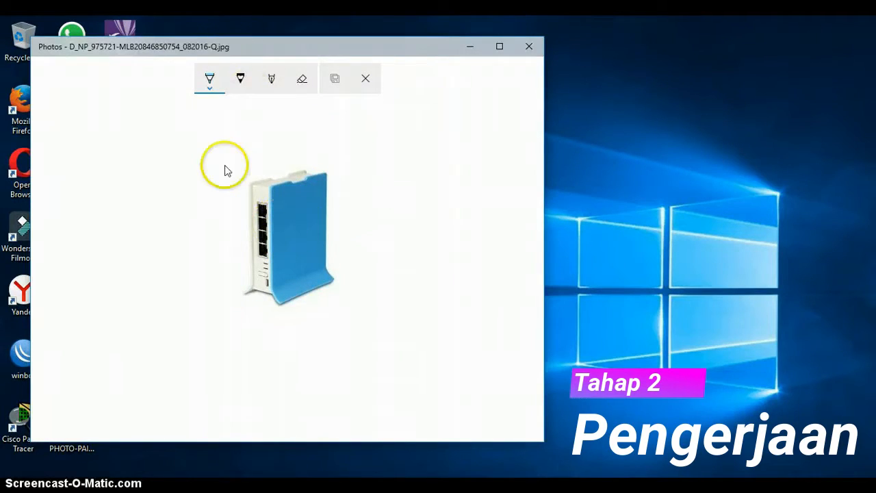
mouse_move(265, 250)
left_mouse_down()
mouse_move(334, 253)
mouse_move(322, 262)
mouse_move(331, 256)
mouse_move(314, 234)
mouse_move(344, 265)
mouse_move(360, 248)
mouse_move(374, 259)
left_mouse_up()
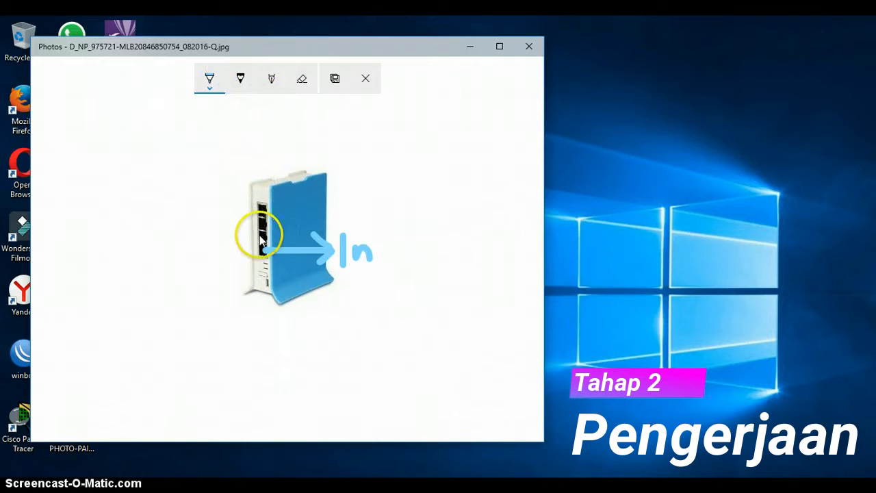
mouse_move(258, 235)
left_mouse_down()
mouse_move(193, 218)
mouse_move(218, 207)
left_mouse_up()
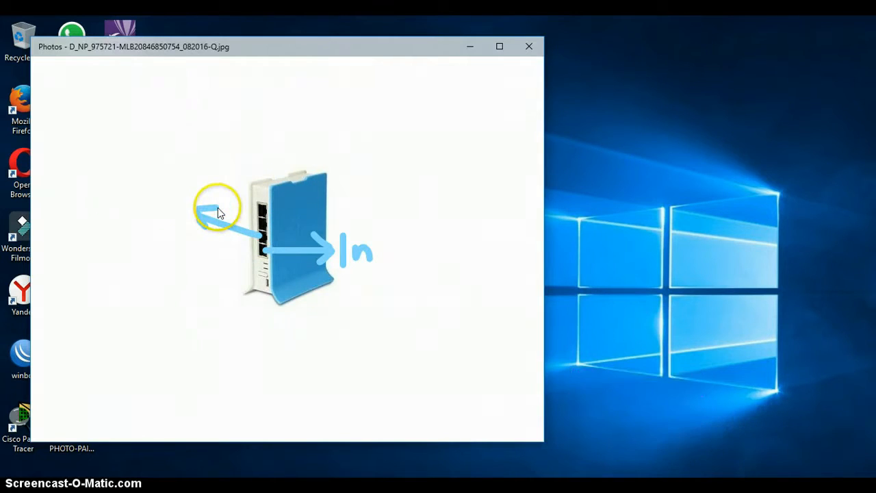
mouse_move(198, 174)
left_mouse_down()
mouse_move(204, 186)
mouse_move(221, 166)
mouse_move(230, 170)
left_mouse_up()
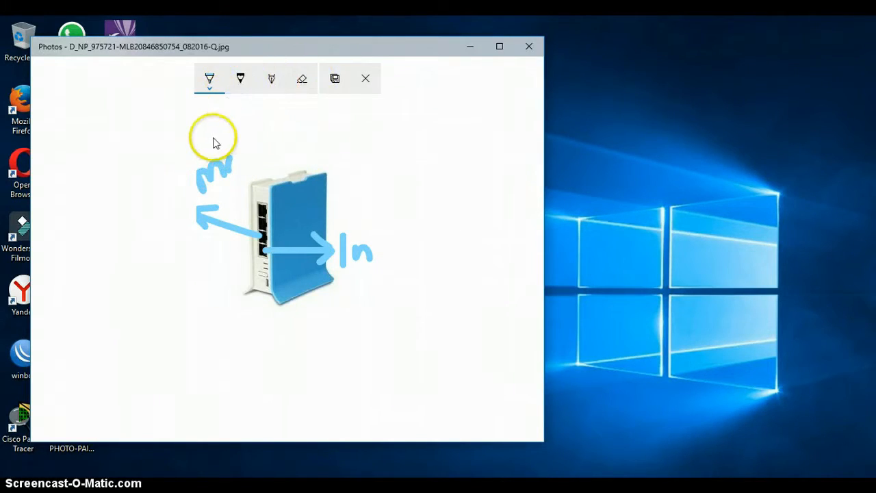
mouse_move(198, 161)
left_mouse_down()
mouse_move(215, 199)
mouse_move(209, 153)
mouse_move(221, 170)
mouse_move(227, 151)
mouse_move(247, 176)
mouse_move(259, 171)
left_mouse_up()
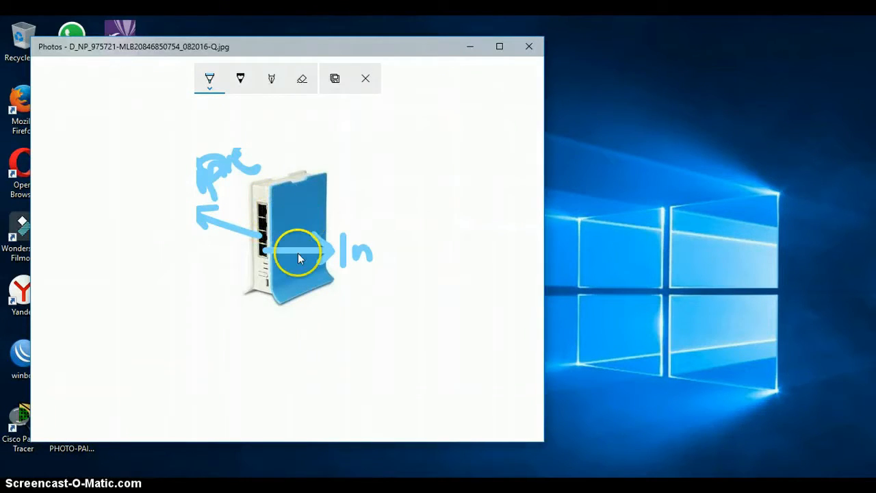
left_click(533, 48)
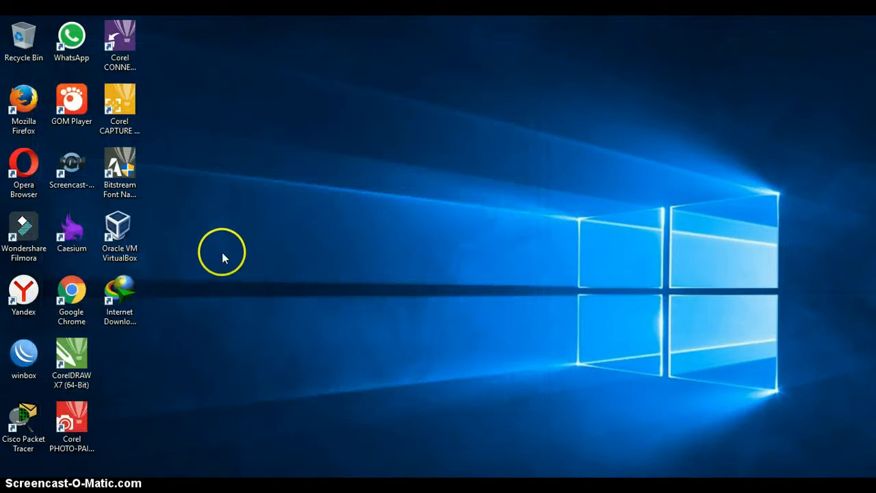
Launch WinBox from the desktop and list the neighbour routers it discovers.
double_click(24, 357)
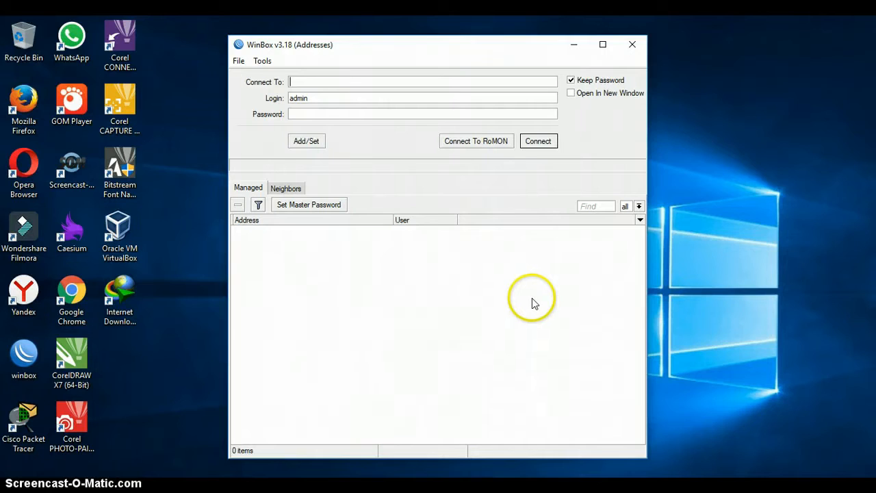
left_click(296, 194)
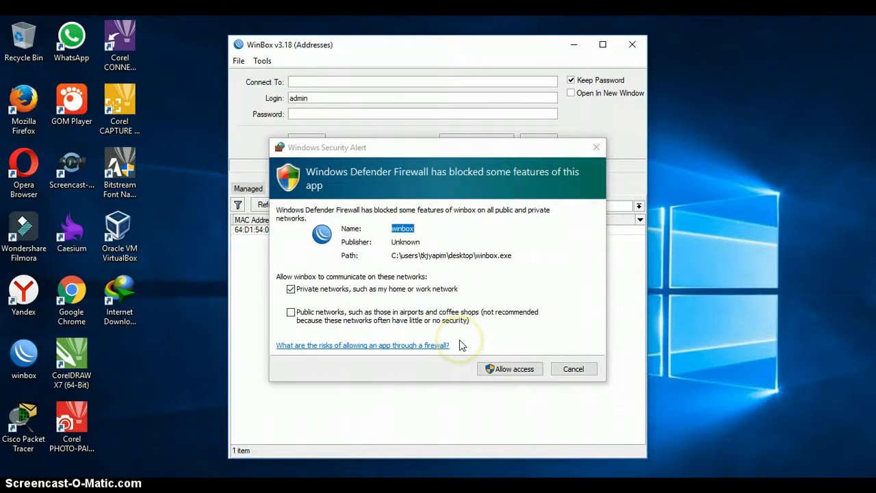
Allow WinBox through the firewall and connect to the router by MAC 64:D1:54:0F:05:23.
left_click(501, 373)
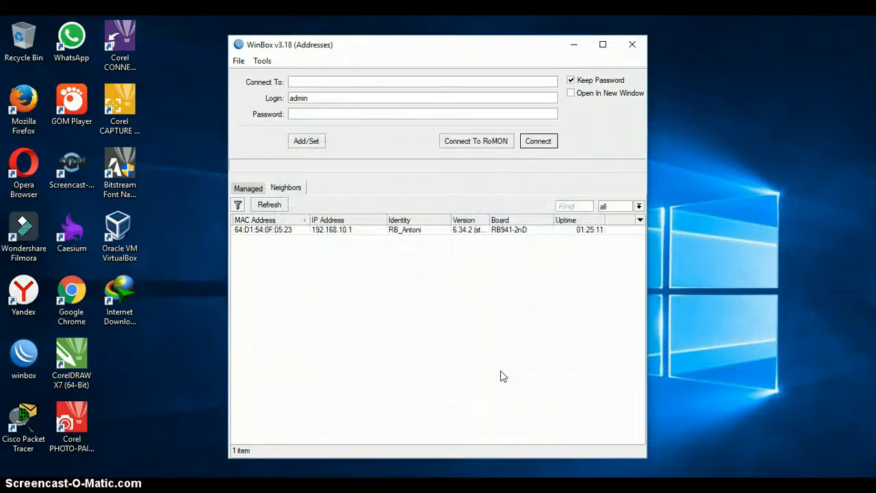
left_click(289, 230)
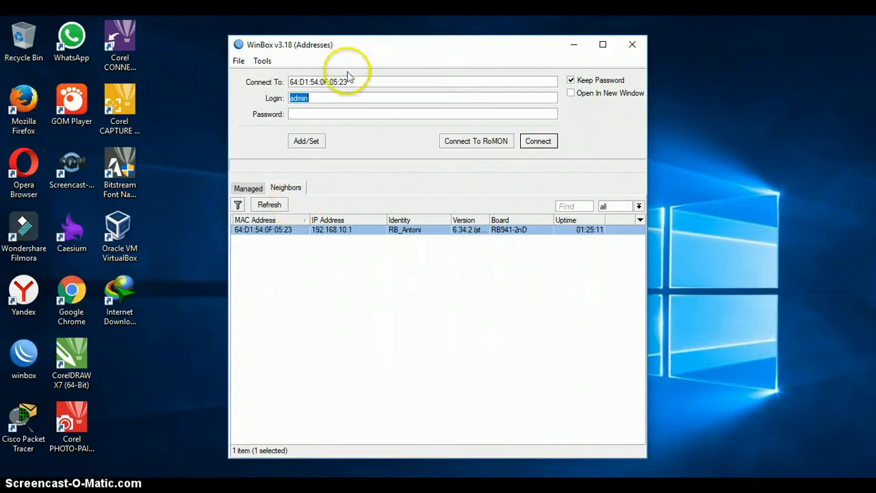
left_click(348, 230)
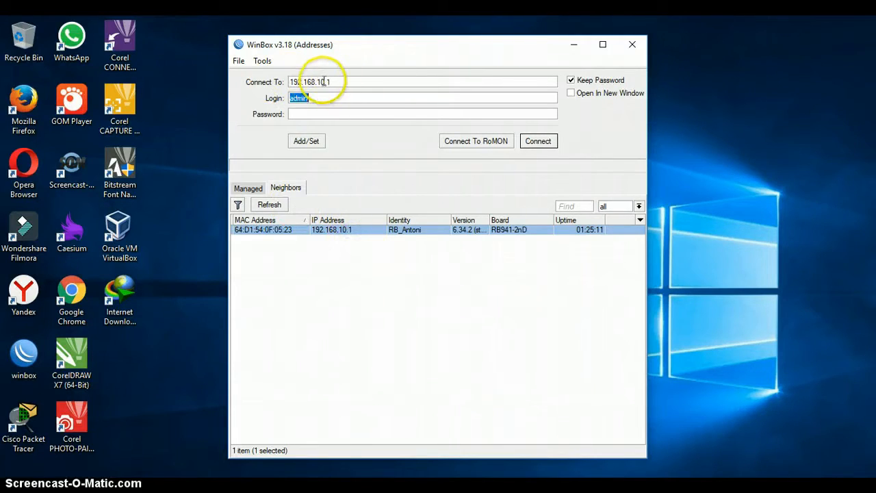
left_click(244, 297)
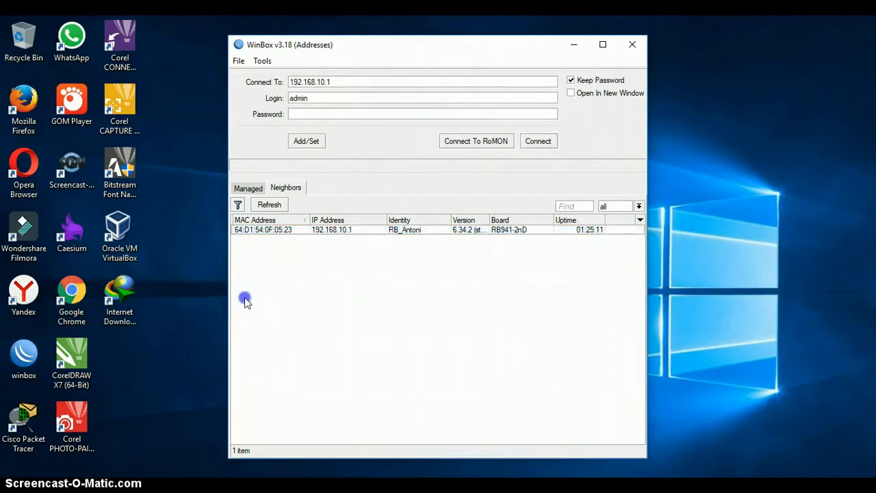
left_click(277, 232)
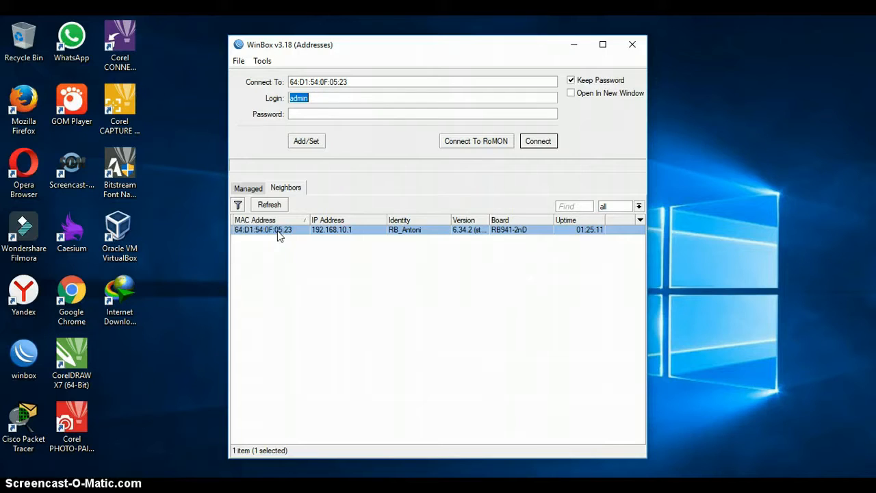
left_click(547, 147)
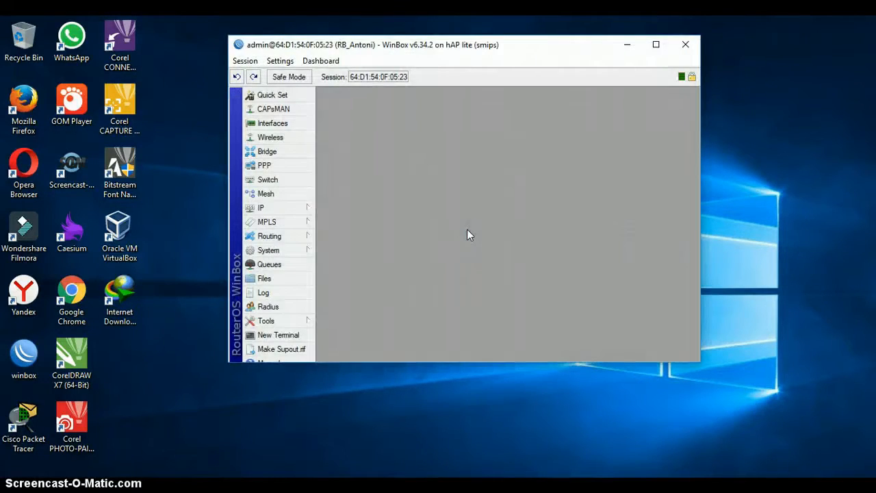
Reset the router configuration with No Default Configuration ticked and confirm the reboot.
left_click(277, 251)
left_click(346, 349)
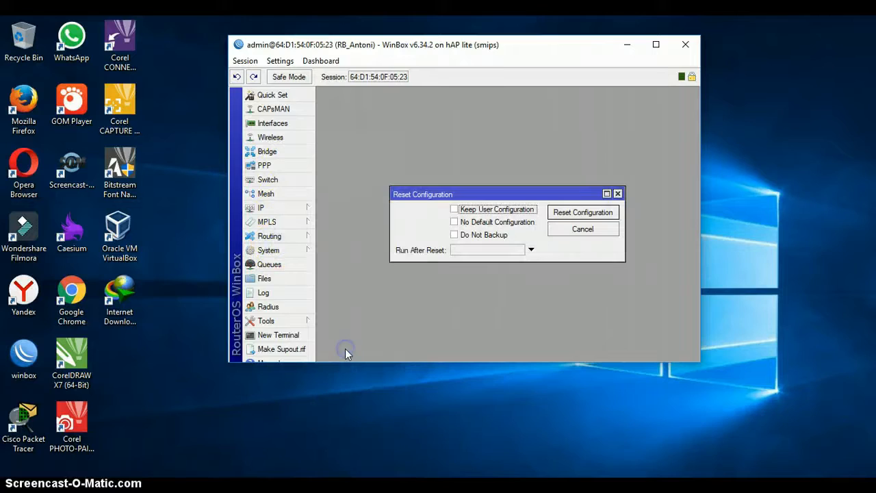
left_click(455, 223)
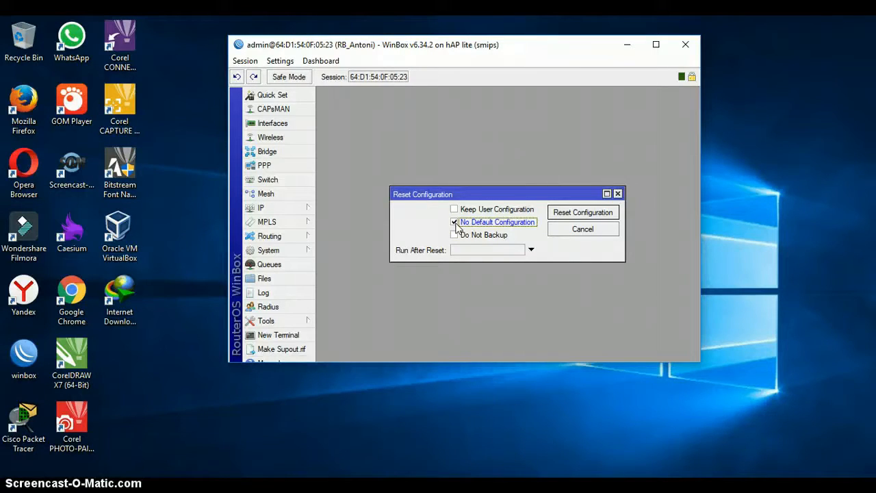
left_click(454, 223)
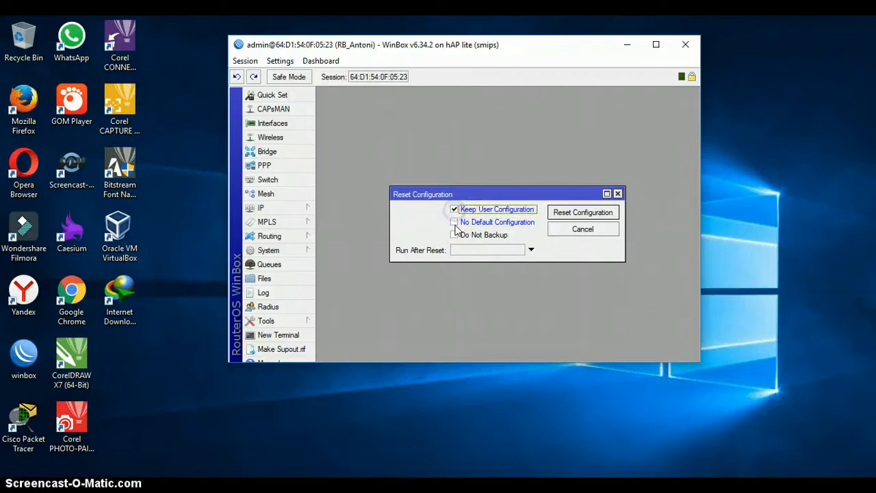
left_click(455, 223)
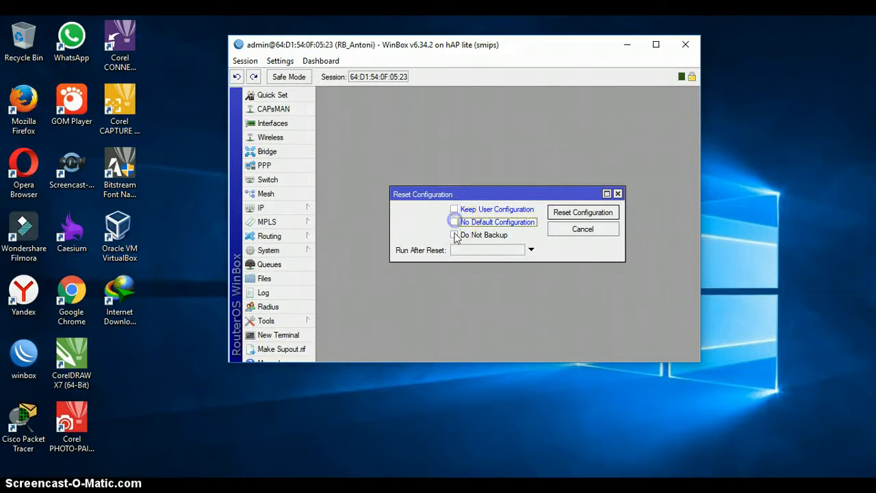
left_click(455, 235)
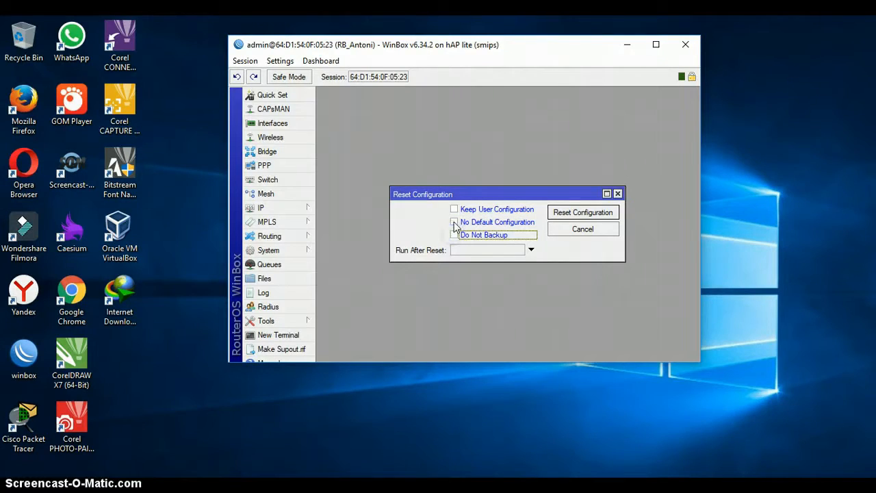
left_click(455, 223)
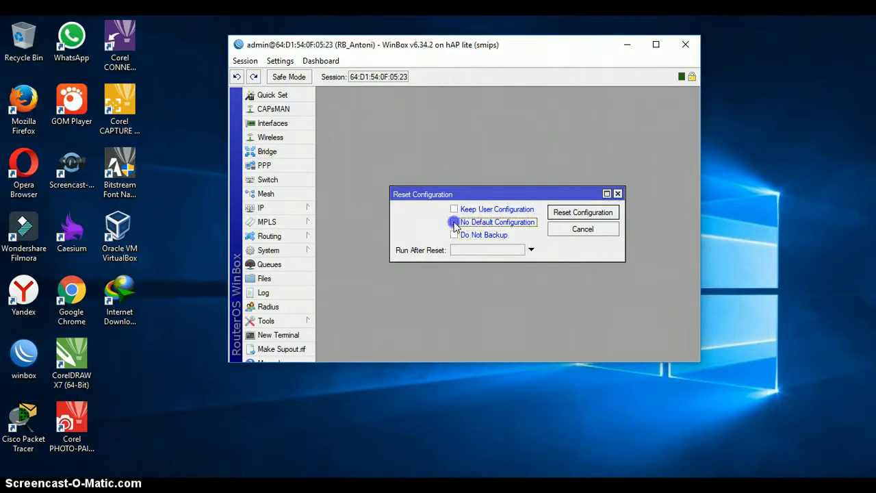
left_click(605, 216)
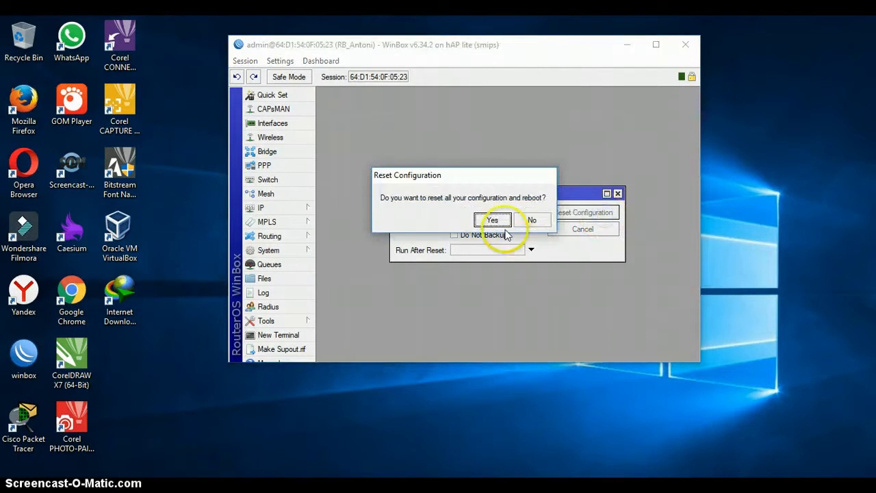
left_click(498, 221)
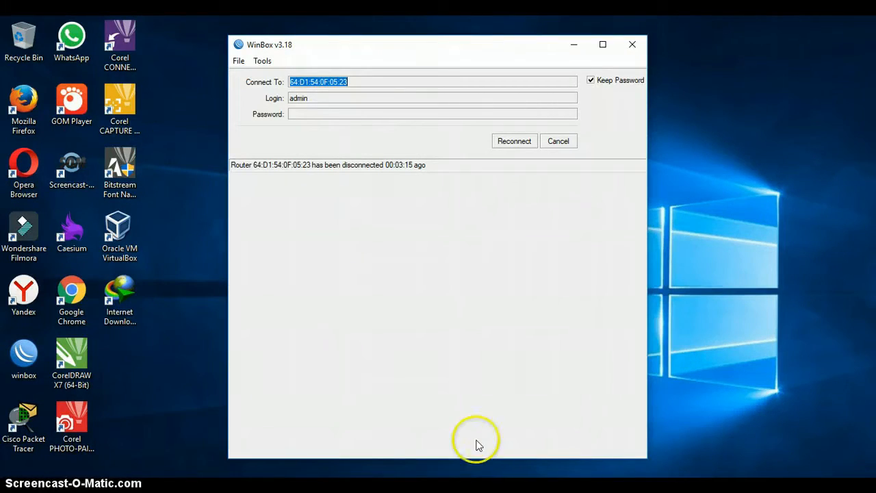
Reconnect to the reset router and set a new identity name prefixed with 'RB'.
left_click(527, 146)
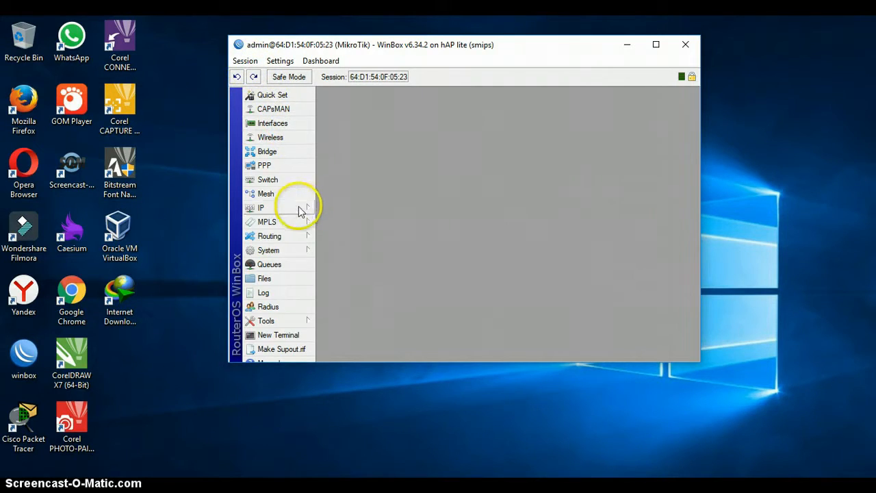
left_click(283, 250)
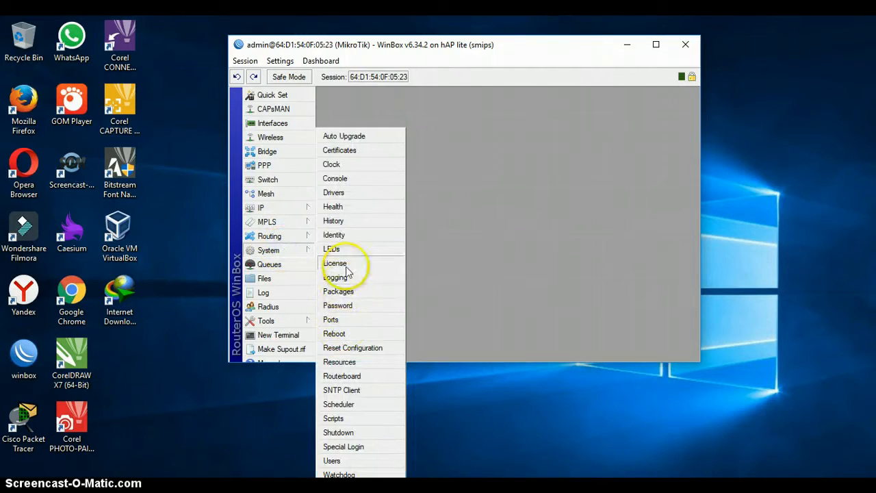
left_click(346, 237)
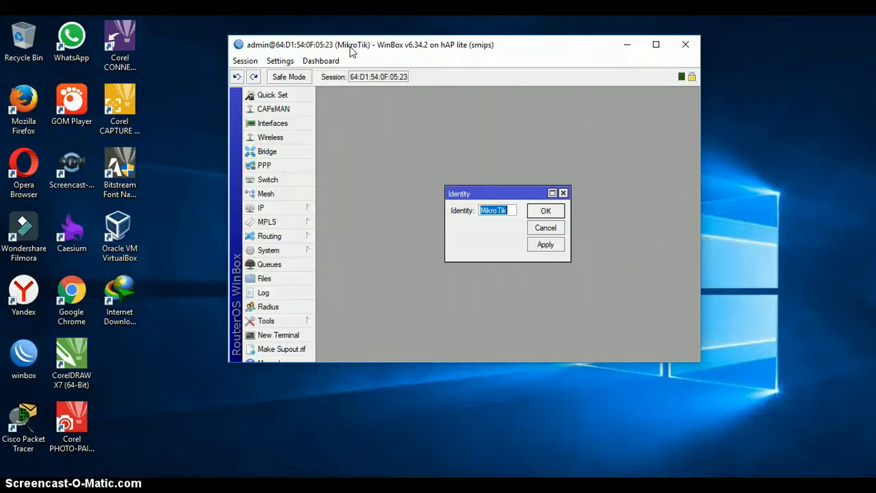
type("AntoniGanteng")
key("Home")
type("RB")
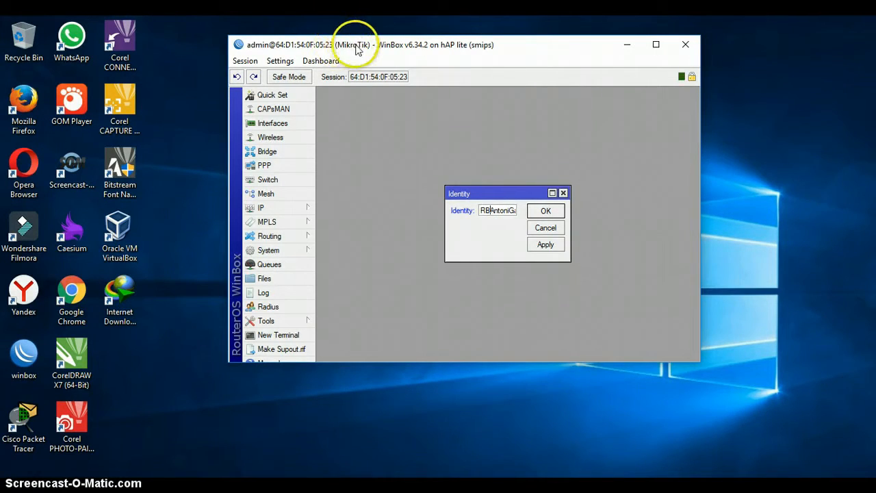
left_click(558, 246)
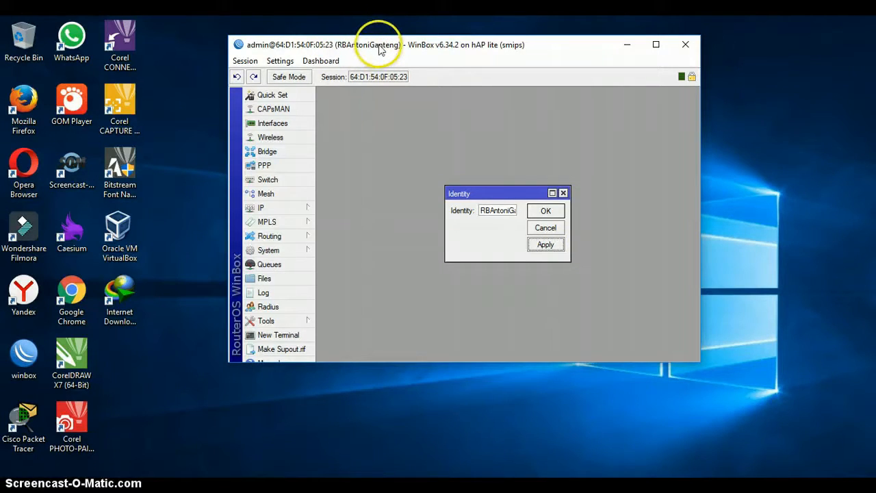
left_click(547, 211)
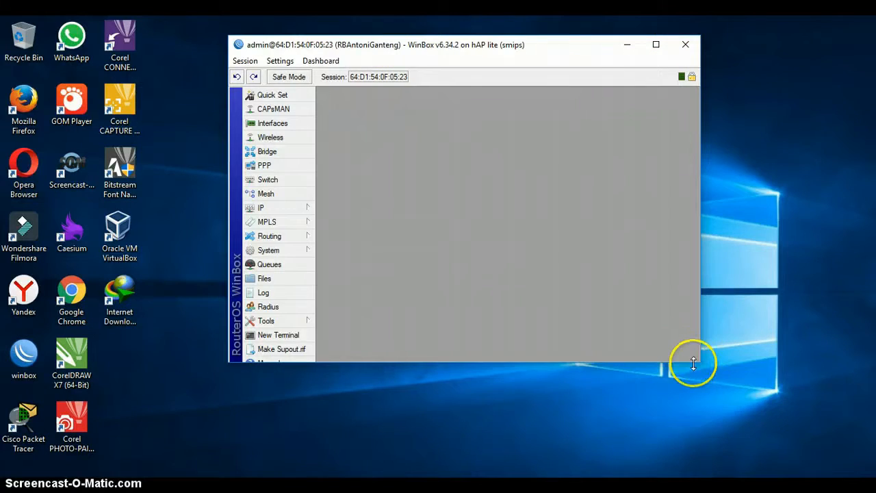
Enlarge WinBox, open the Interface List, and enable the disabled wlan1 interface.
left_click_drag(699, 364, 807, 468)
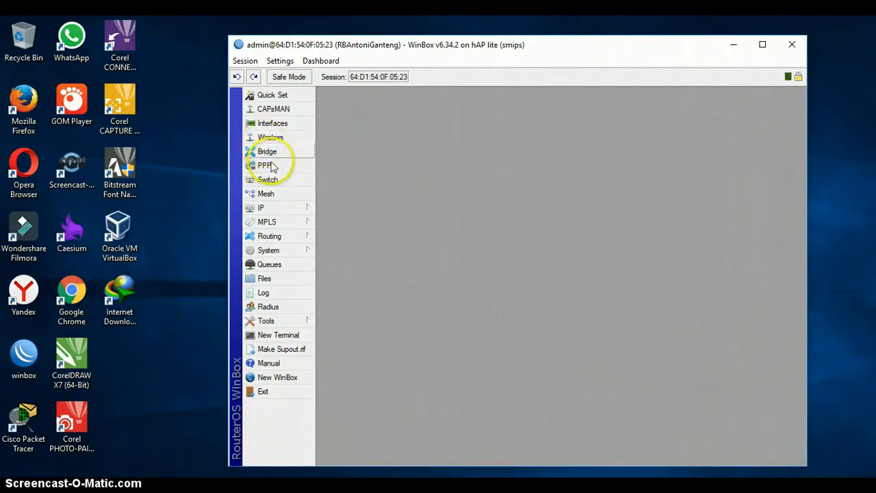
left_click(290, 127)
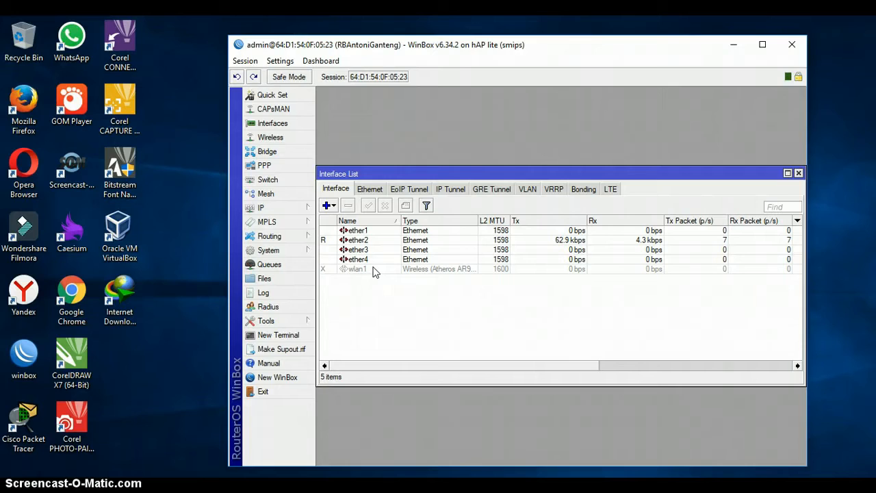
left_click(373, 270)
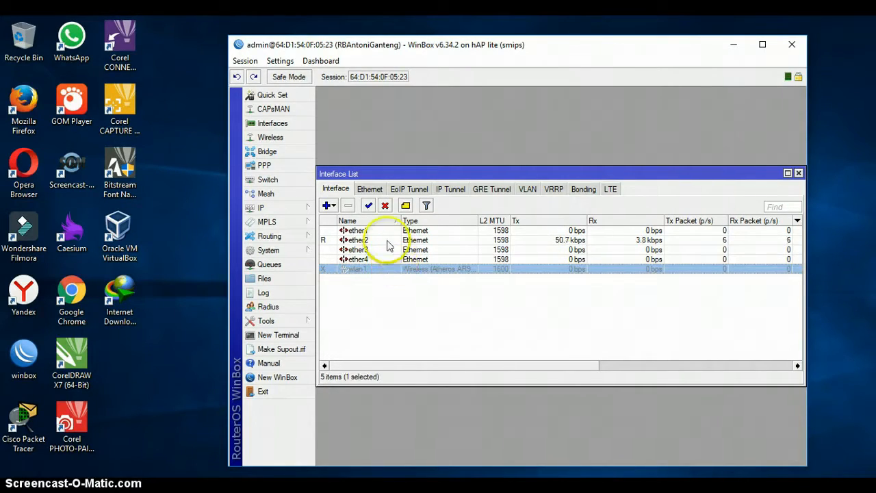
left_click(368, 206)
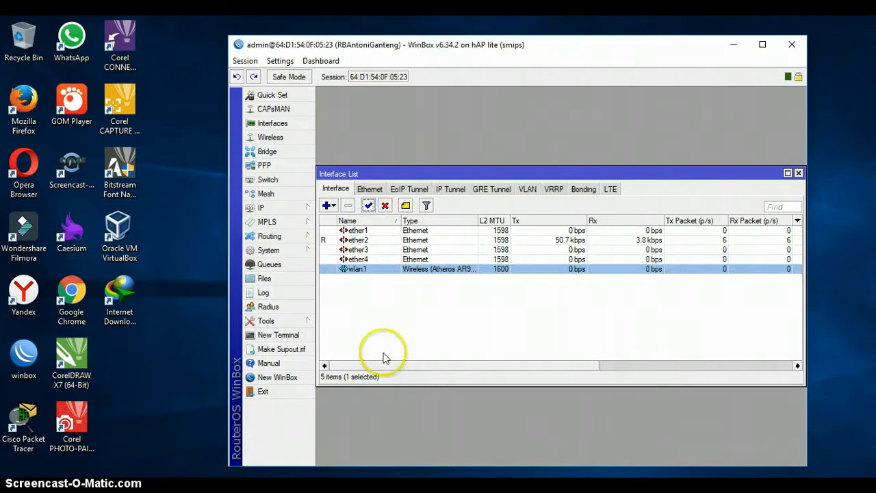
Switch wlan1 to ap bridge mode, replace the MikroTik SSID, and save.
left_click(375, 271)
double_click(375, 271)
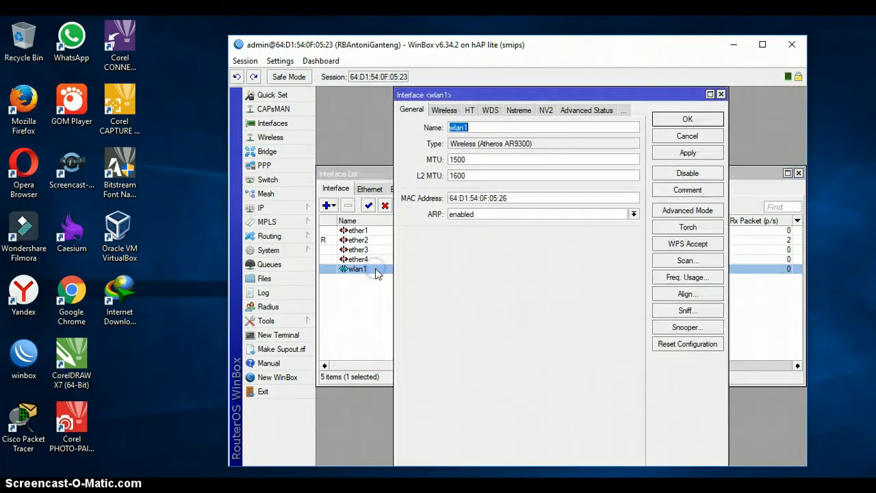
left_click(451, 111)
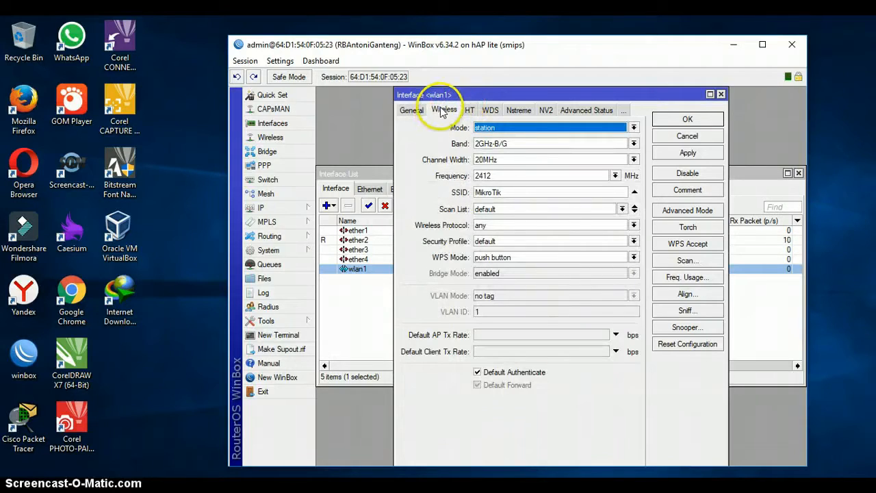
left_click(485, 128)
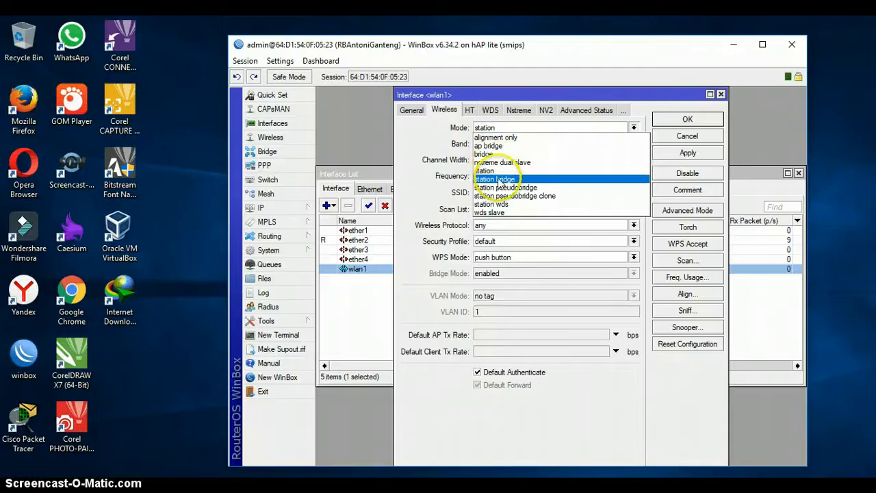
left_click(499, 146)
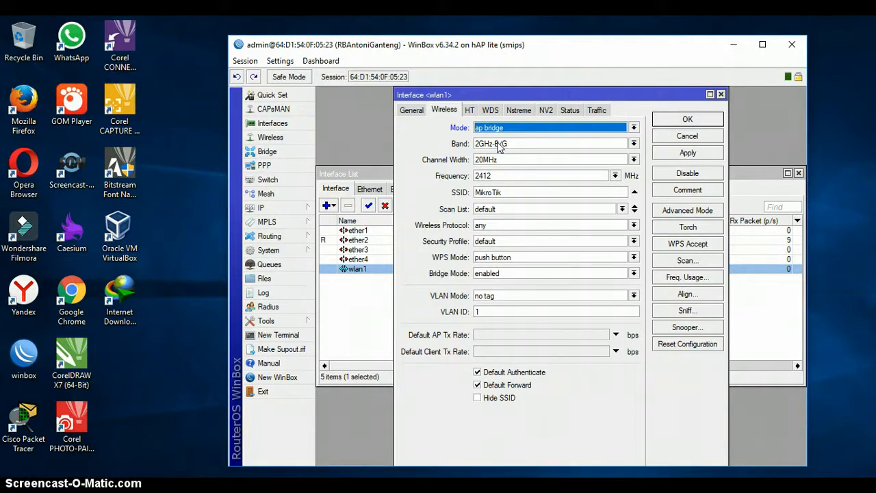
left_click_drag(513, 192, 462, 192)
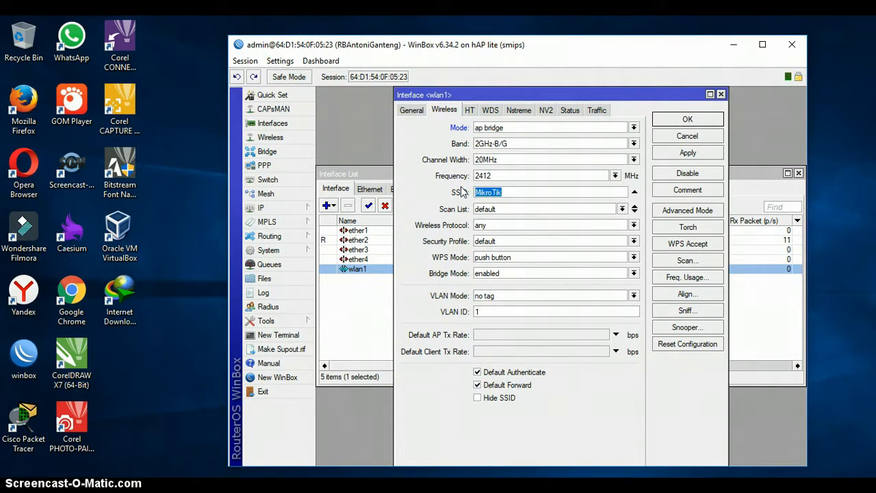
type("A")
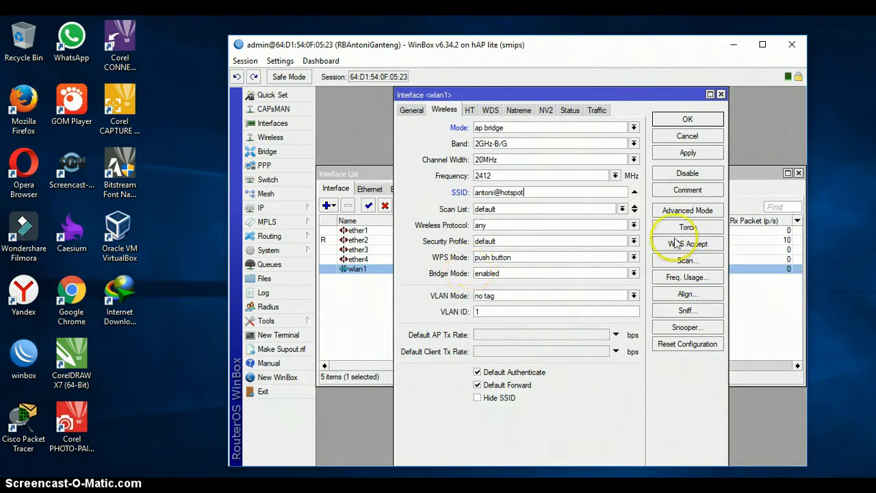
left_click(688, 153)
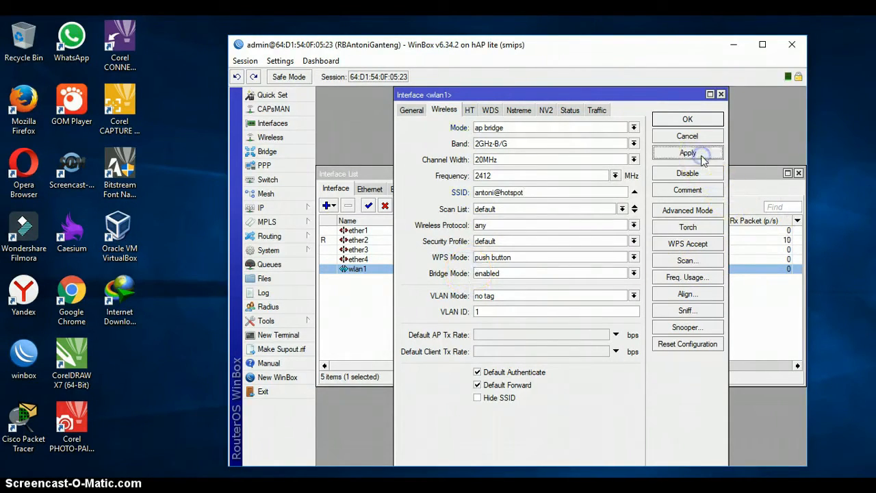
left_click(692, 121)
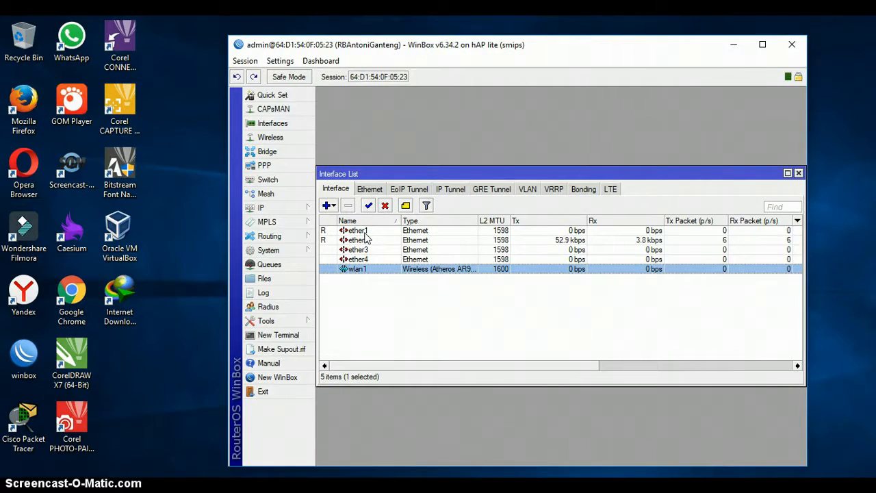
Rename ether1 to ether1-internet.
double_click(363, 231)
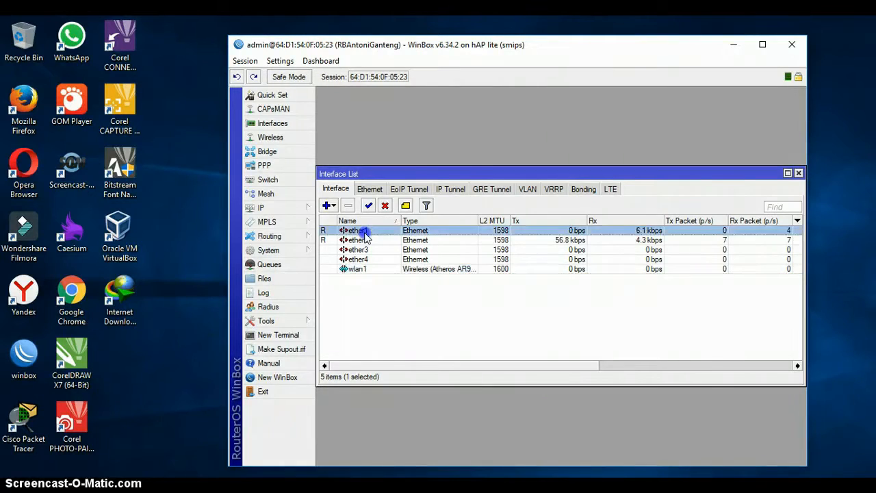
left_click(597, 164)
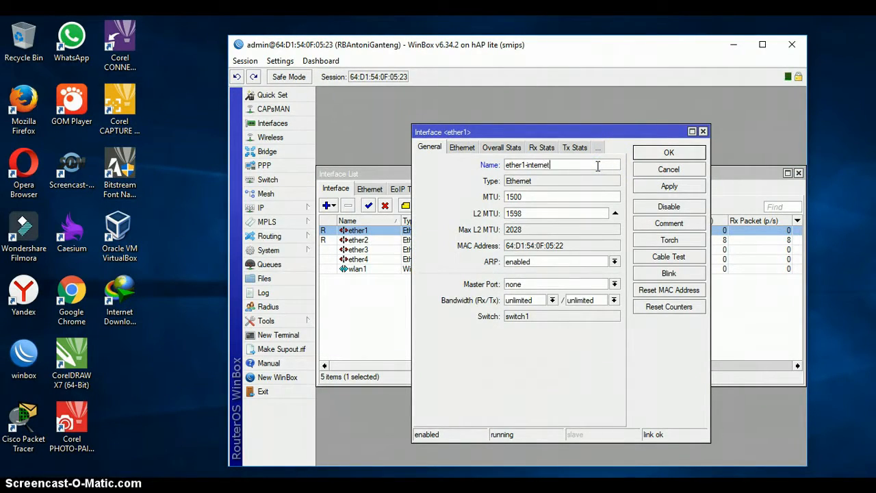
left_click(649, 186)
left_click(654, 155)
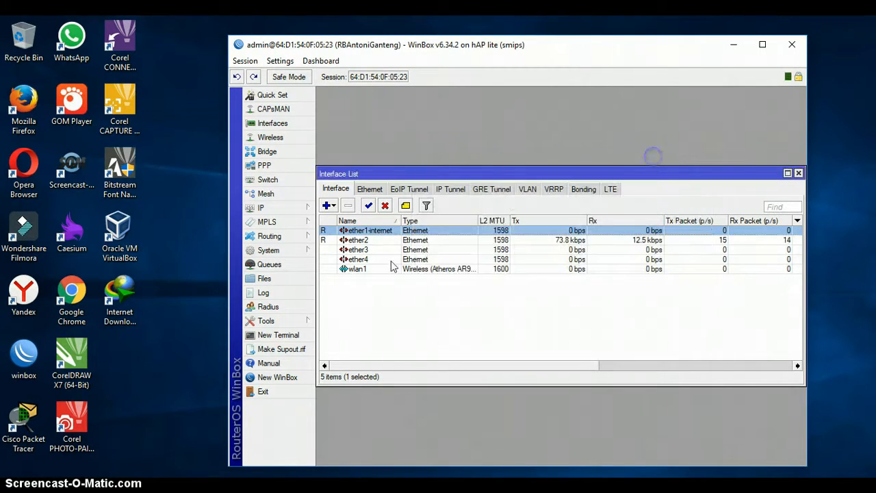
Rename ether2 to ether2-pc.
double_click(384, 240)
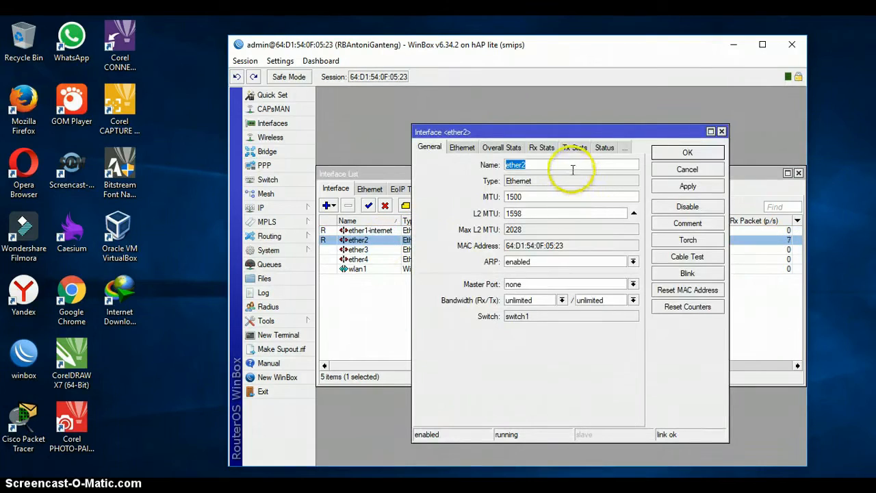
left_click(573, 167)
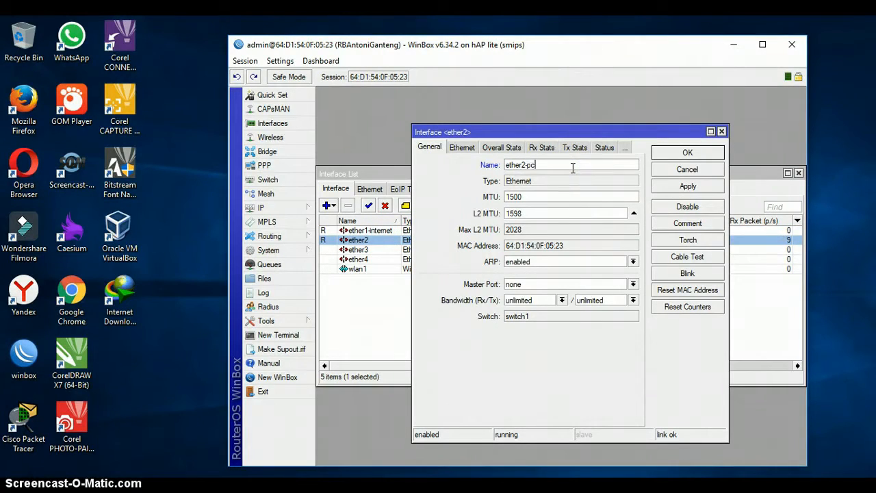
type("-pc")
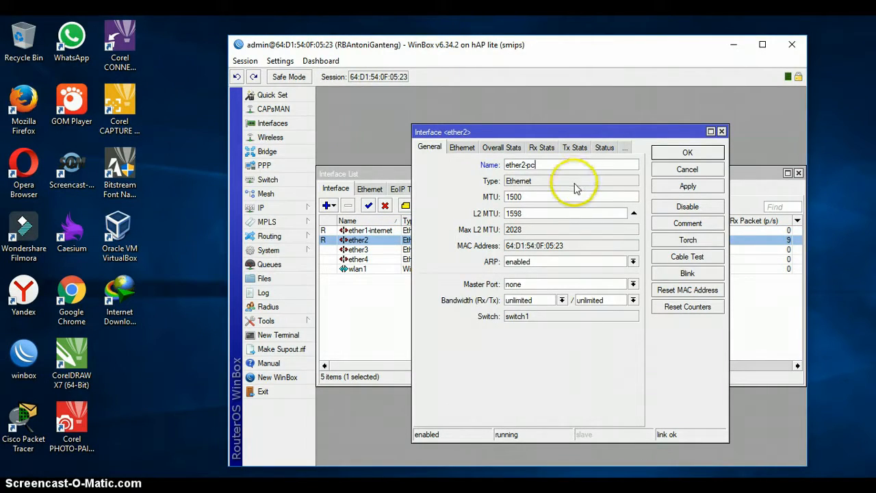
left_click(676, 187)
left_click(680, 153)
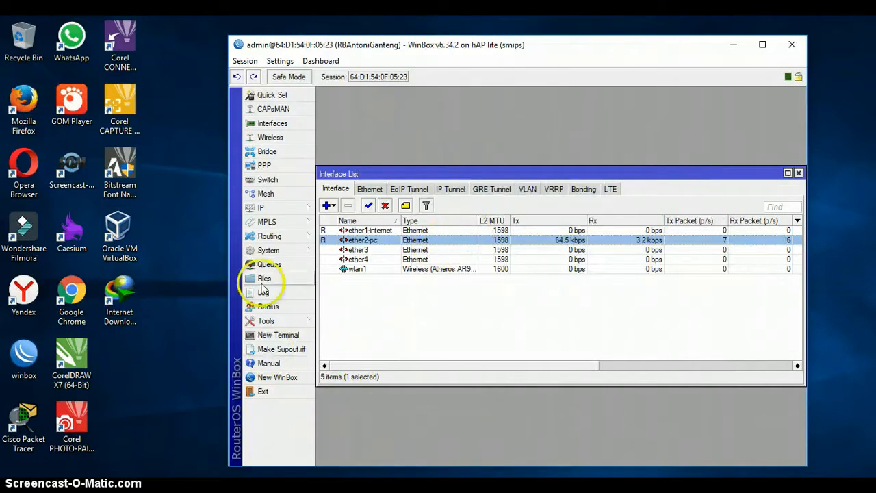
left_click(286, 209)
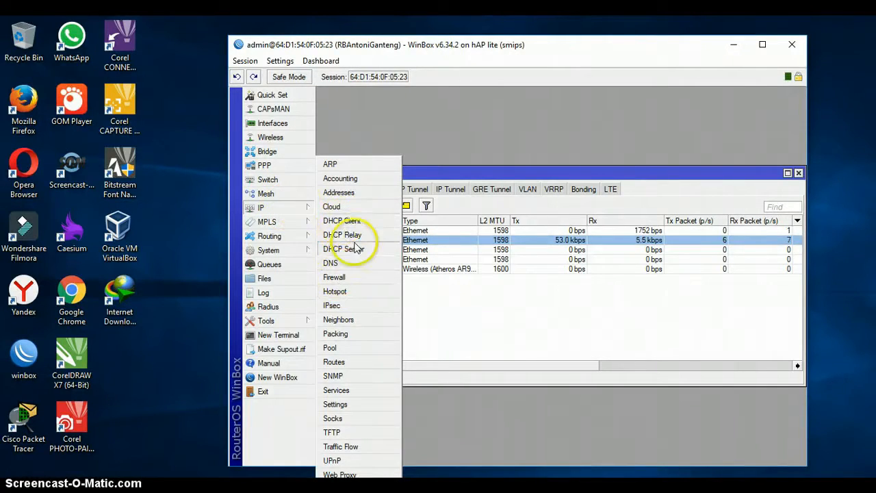
left_click(340, 192)
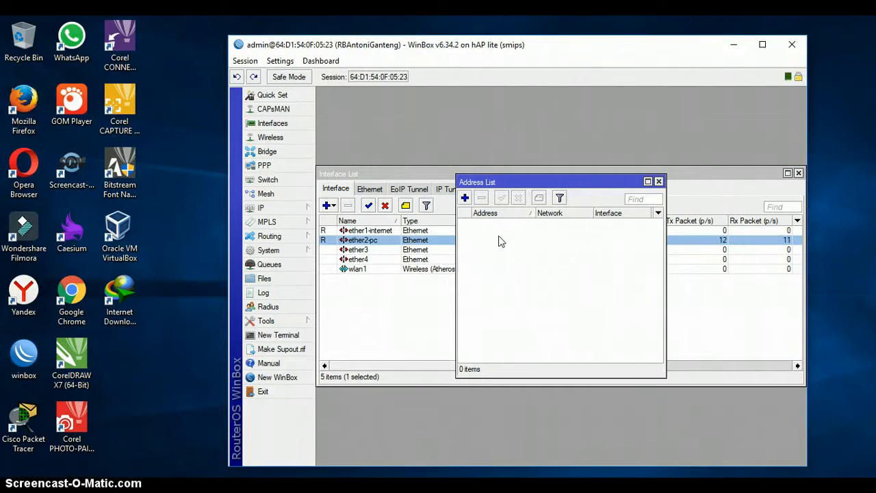
left_click(465, 198)
left_click(578, 255)
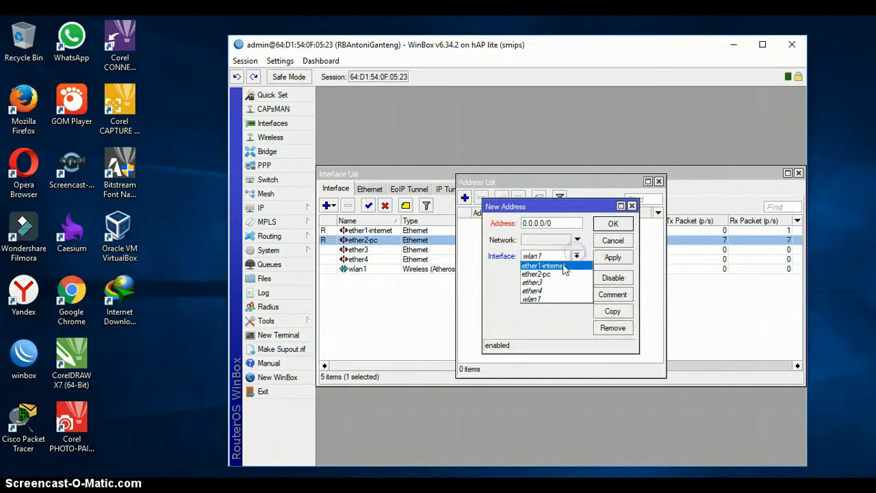
left_click(558, 266)
left_click_drag(546, 224, 499, 223)
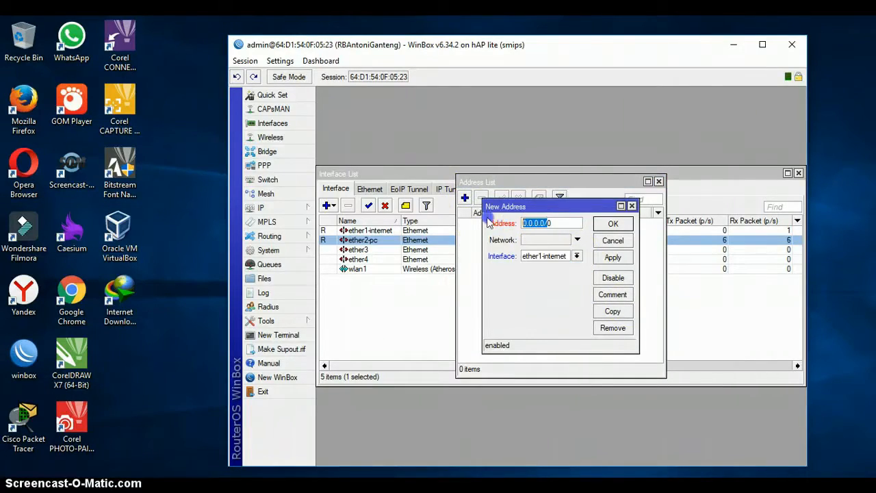
left_click(613, 240)
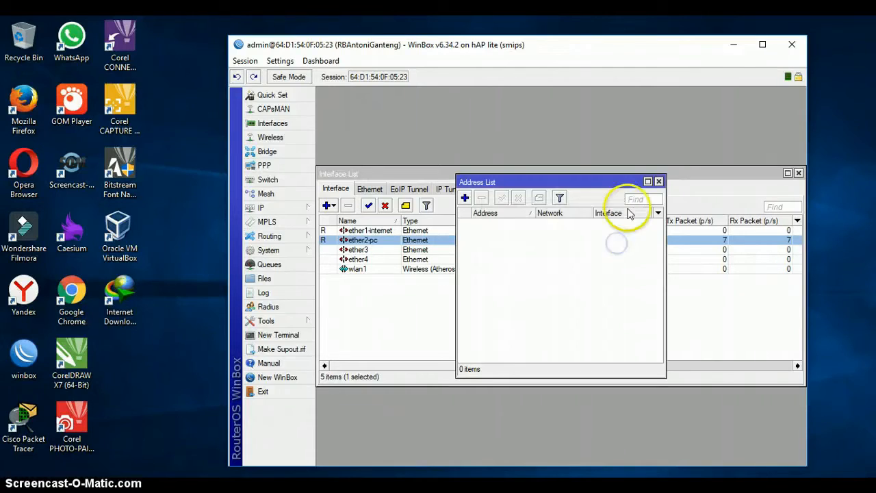
left_click(660, 181)
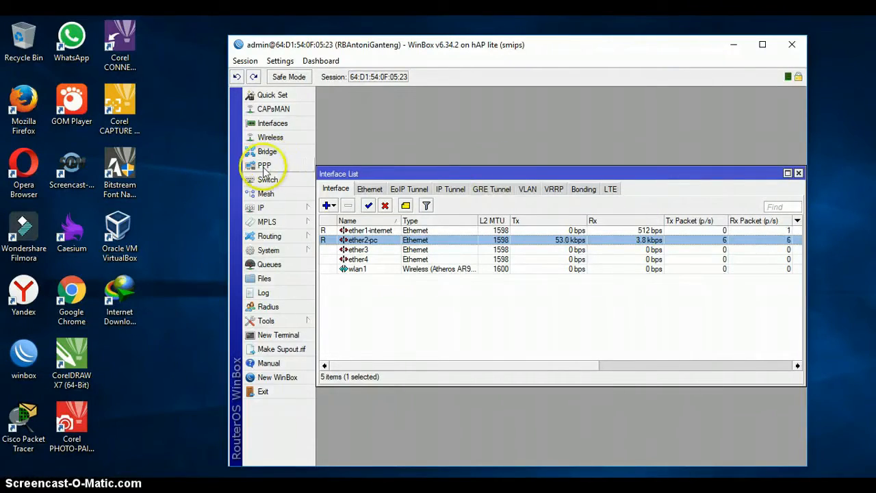
Add a DHCP client on ether1-internet, then close the DHCP Client list.
left_click(272, 208)
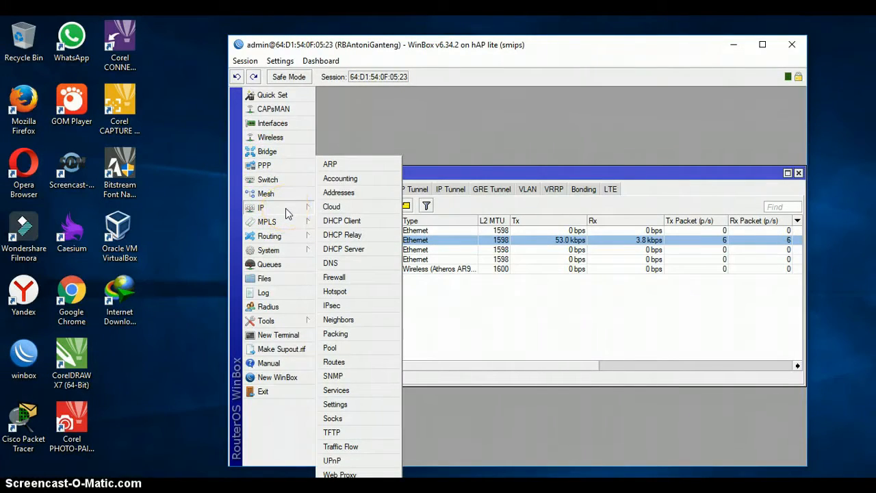
left_click(335, 220)
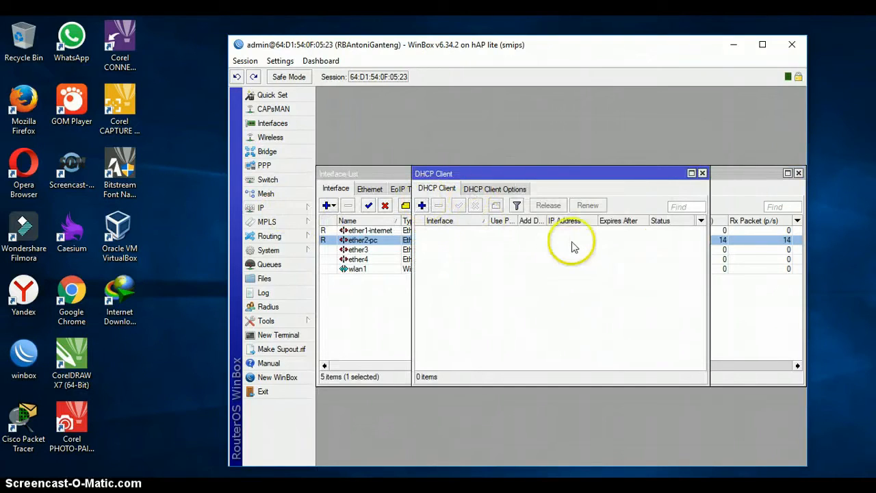
left_click(422, 206)
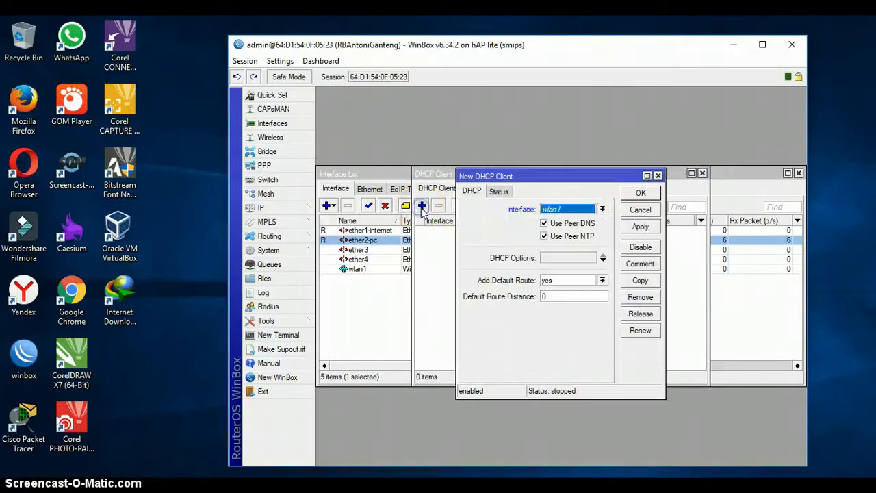
left_click(603, 209)
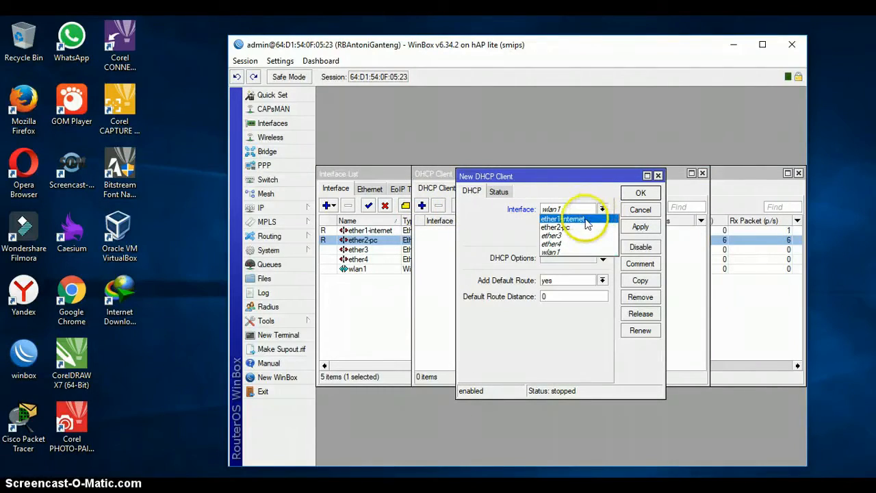
left_click(586, 219)
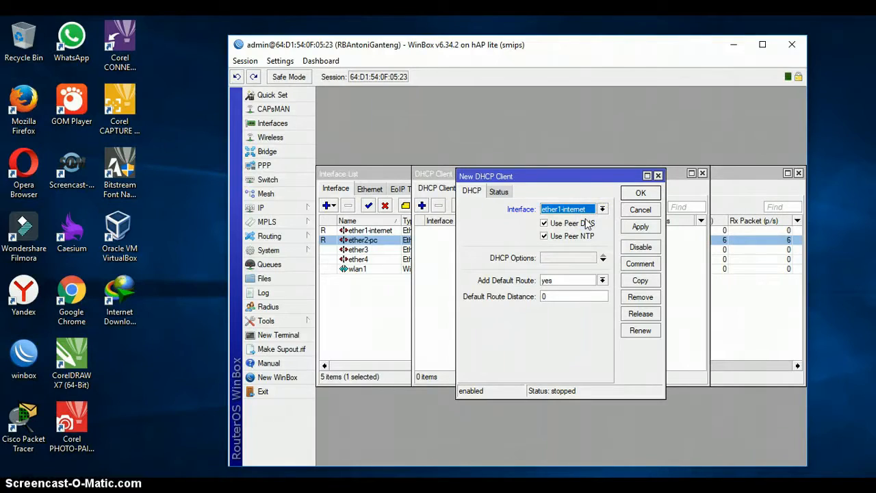
left_click(638, 228)
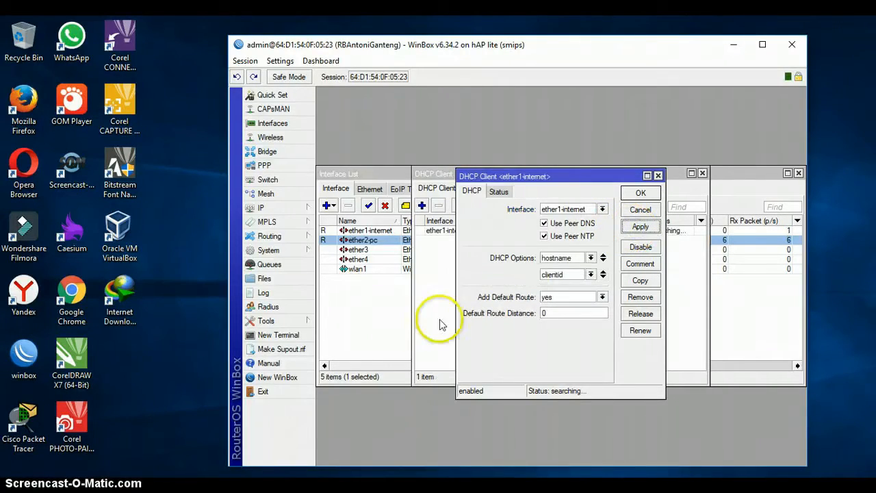
left_click_drag(534, 178, 453, 271)
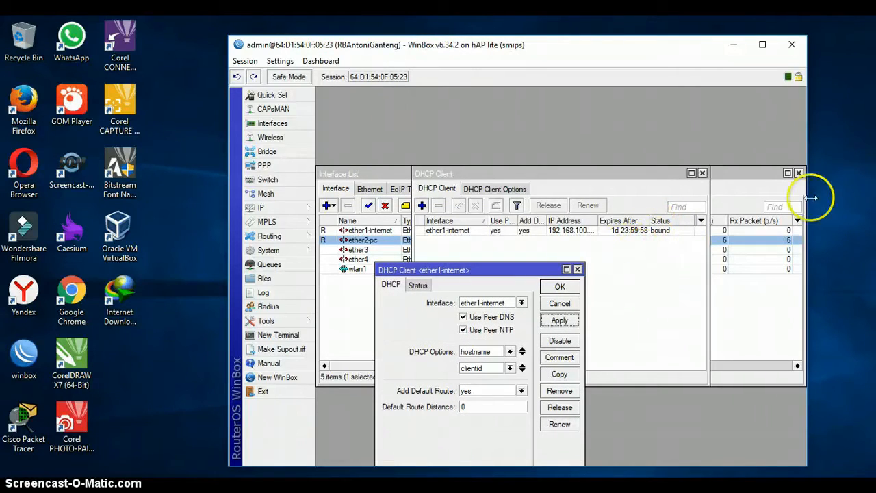
left_click(562, 289)
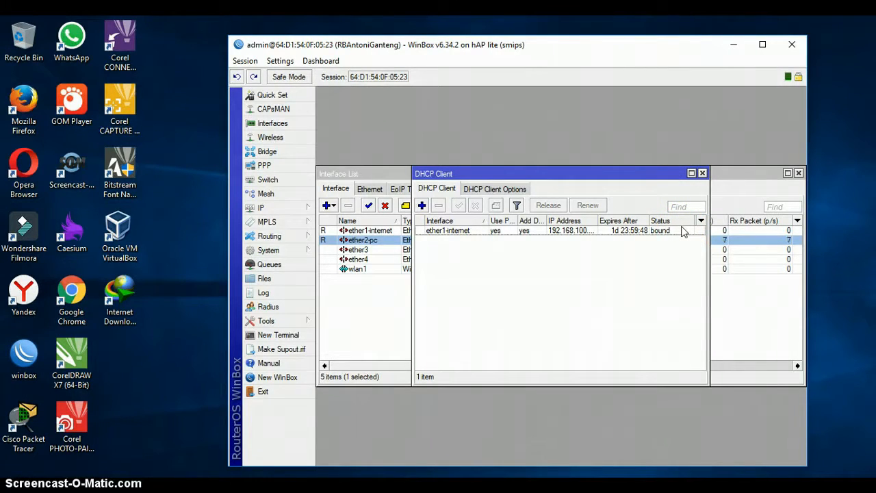
left_click(702, 173)
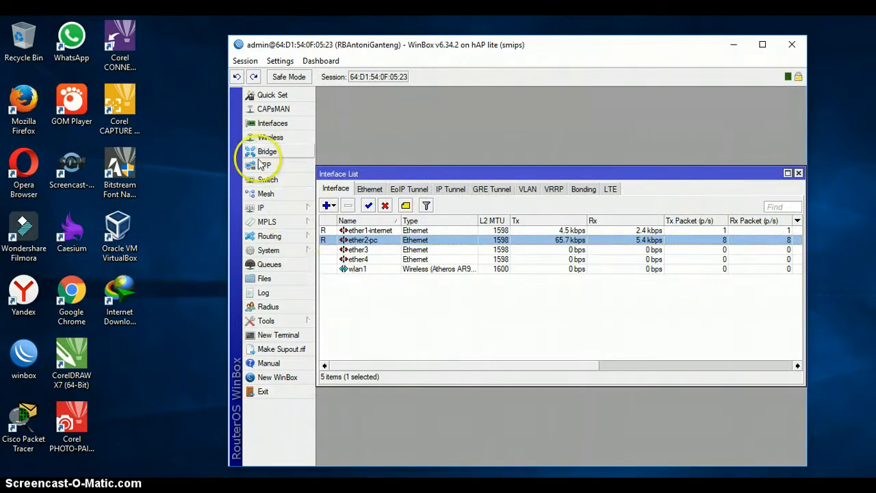
Open the IP Addresses list.
left_click(267, 209)
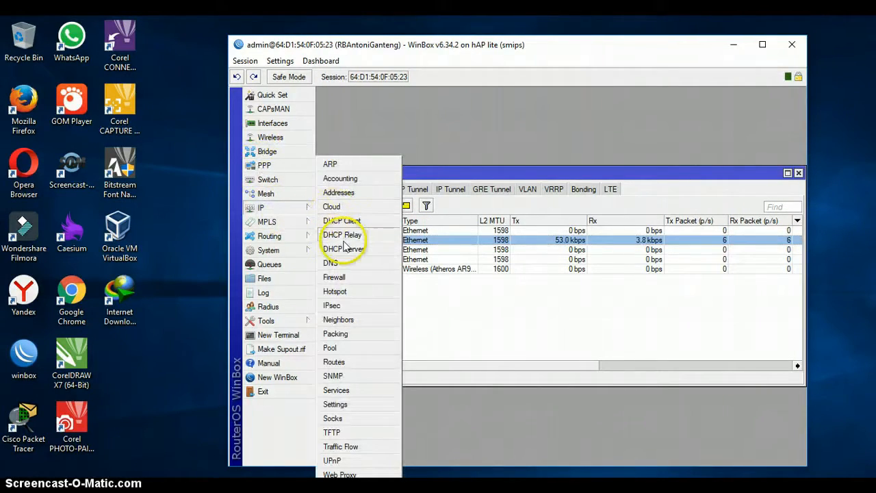
left_click(338, 193)
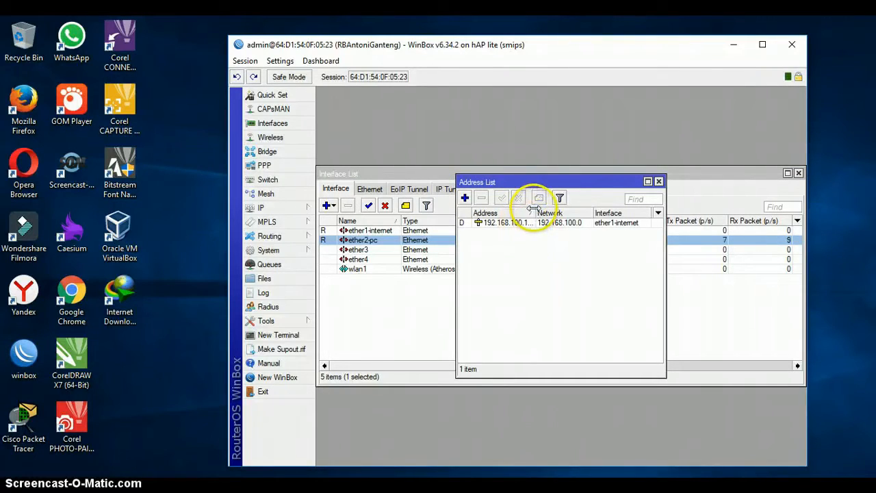
left_click_drag(536, 210, 563, 214)
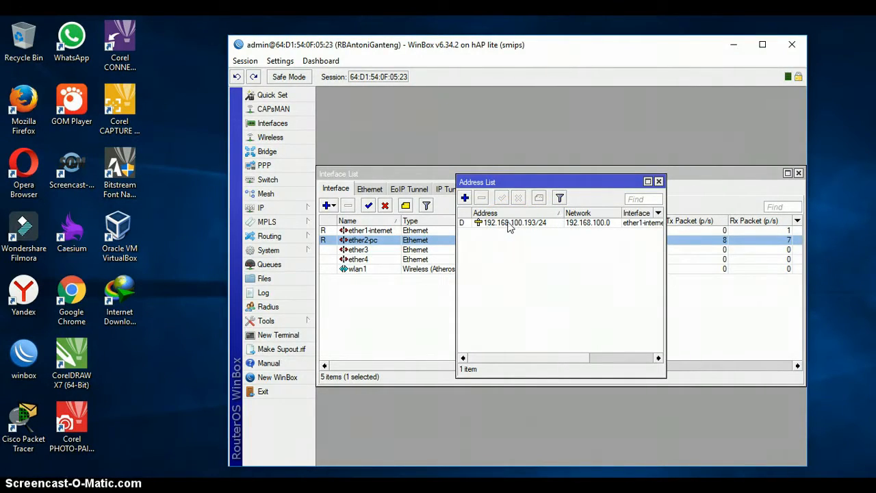
left_click(273, 209)
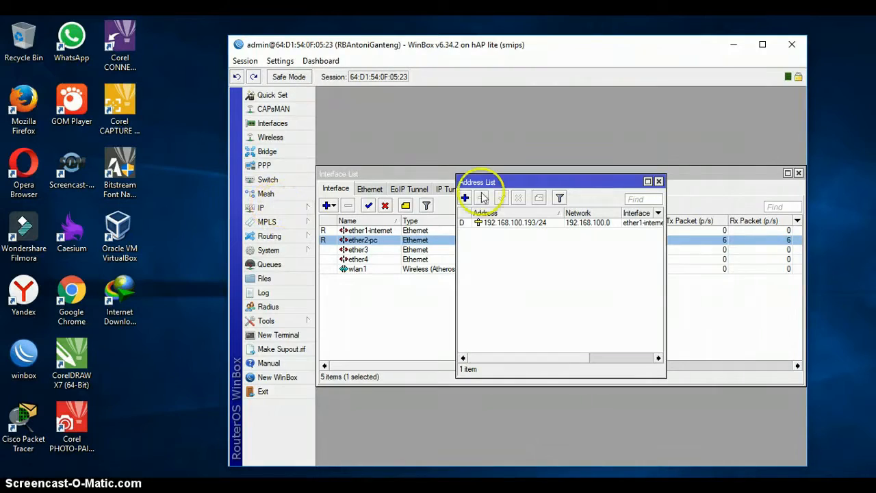
Add address 192.168.10.1/24 on interface ether2-pc and save it.
left_click(465, 198)
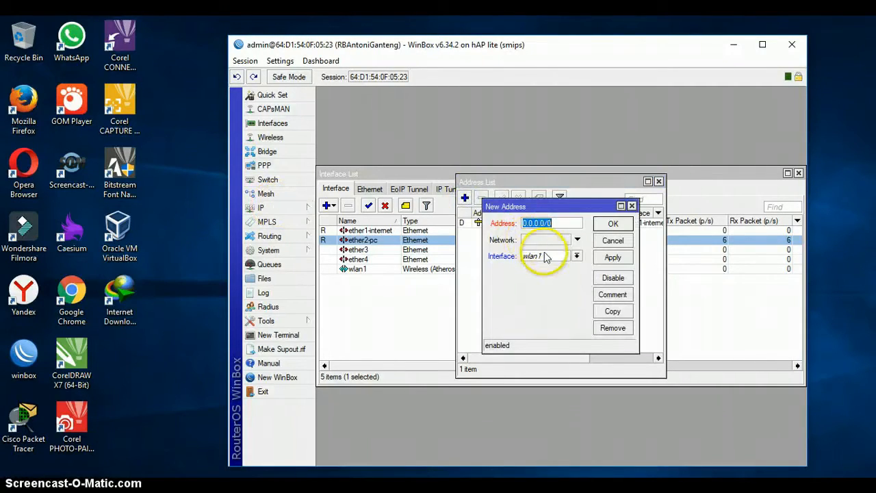
left_click(551, 256)
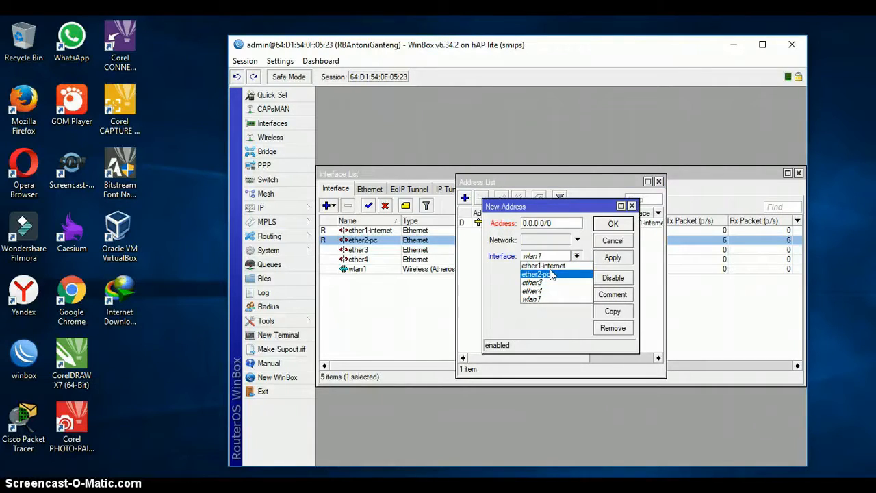
left_click(552, 274)
left_click_drag(546, 223, 503, 214)
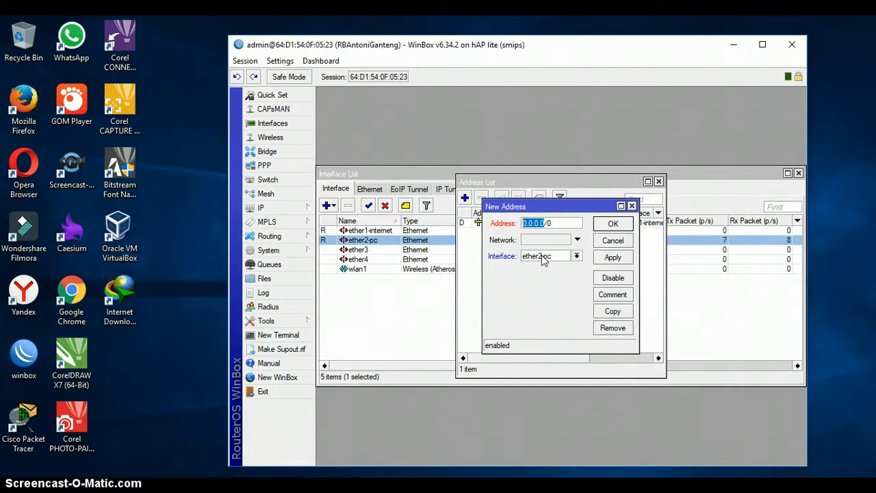
type("192.168.10.1")
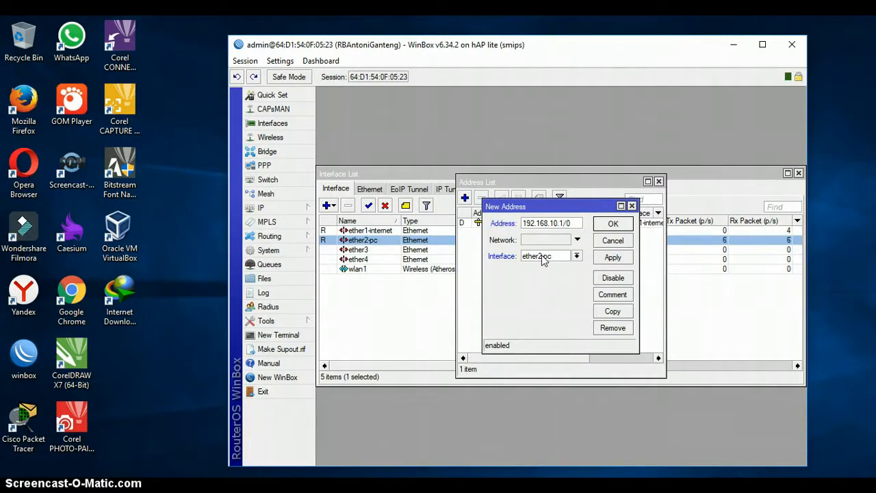
type("/24")
left_click(613, 256)
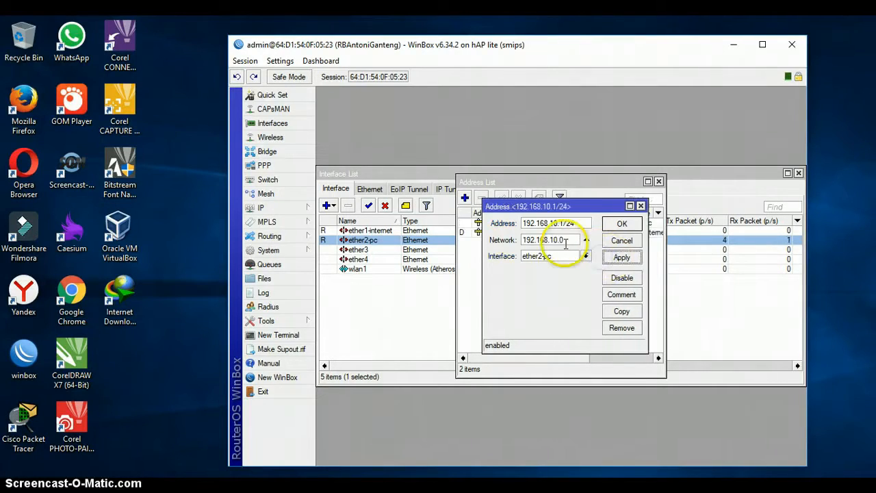
mouse_move(570, 240)
left_mouse_down()
mouse_move(560, 240)
mouse_move(562, 224)
mouse_move(564, 240)
left_mouse_up()
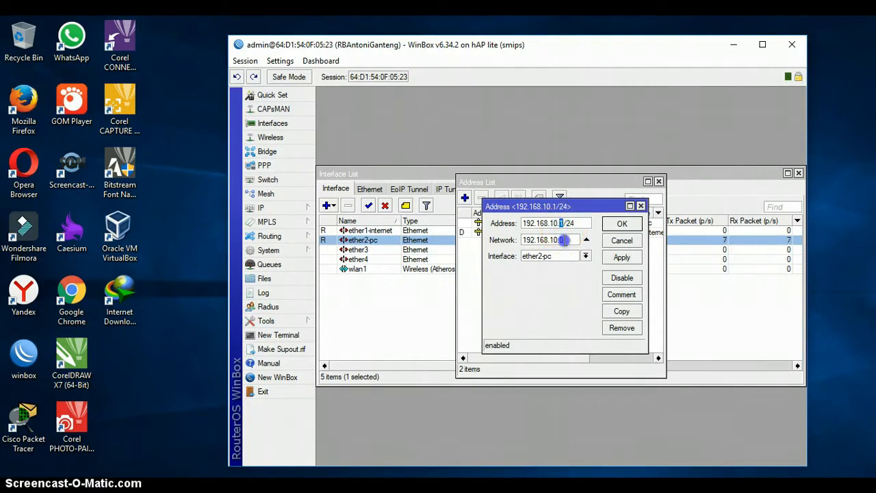
double_click(570, 223)
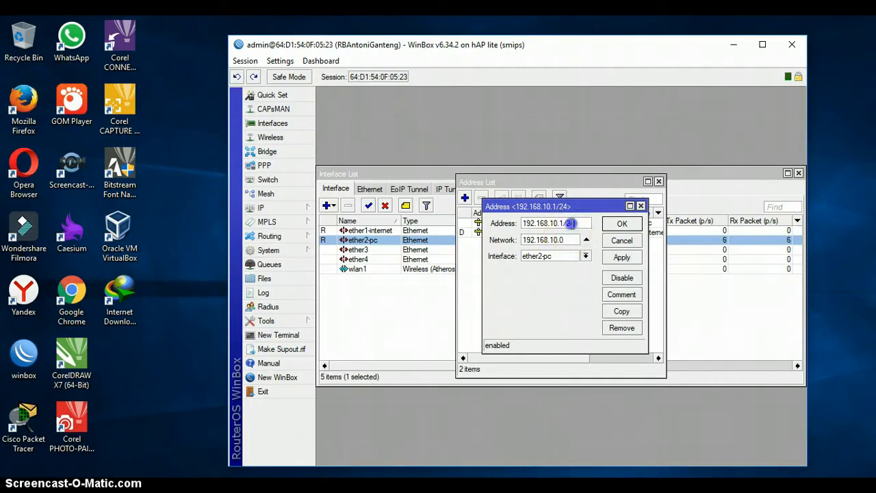
left_click(621, 260)
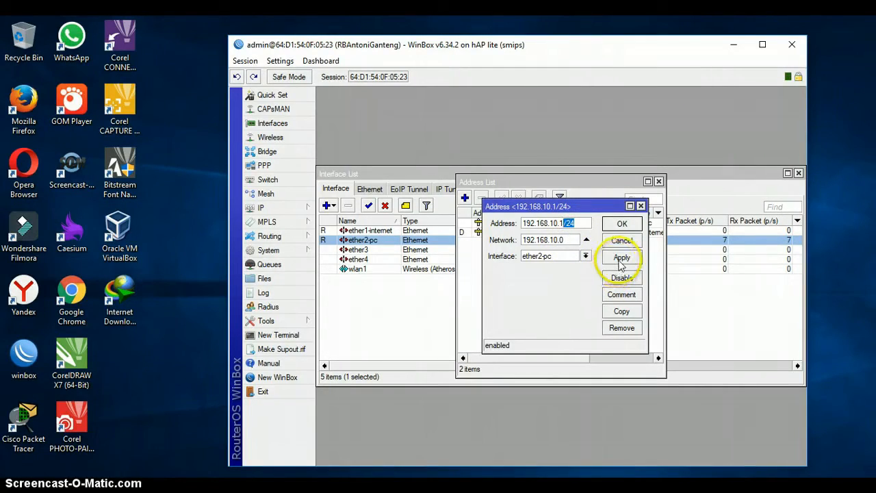
left_click(621, 223)
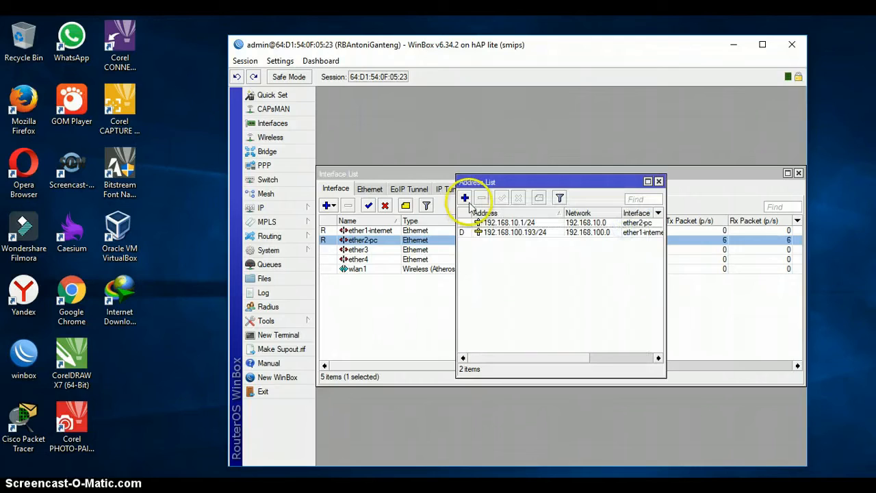
Add the address 192.168.20.1/24 on wlan1, then close the Address List.
left_click(465, 198)
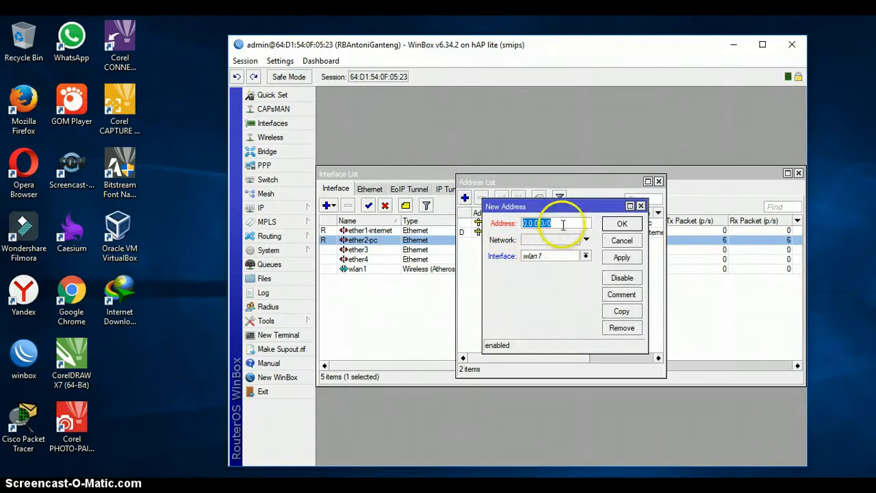
type("192.168.20.1/24")
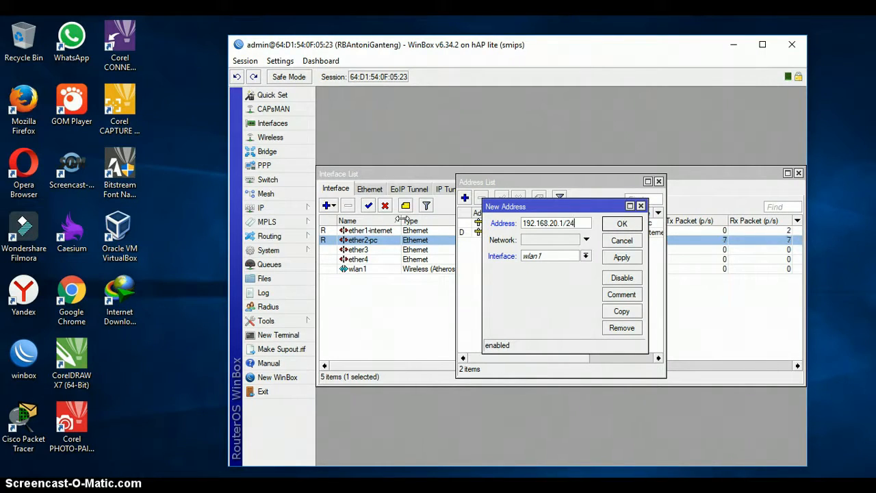
left_click(622, 258)
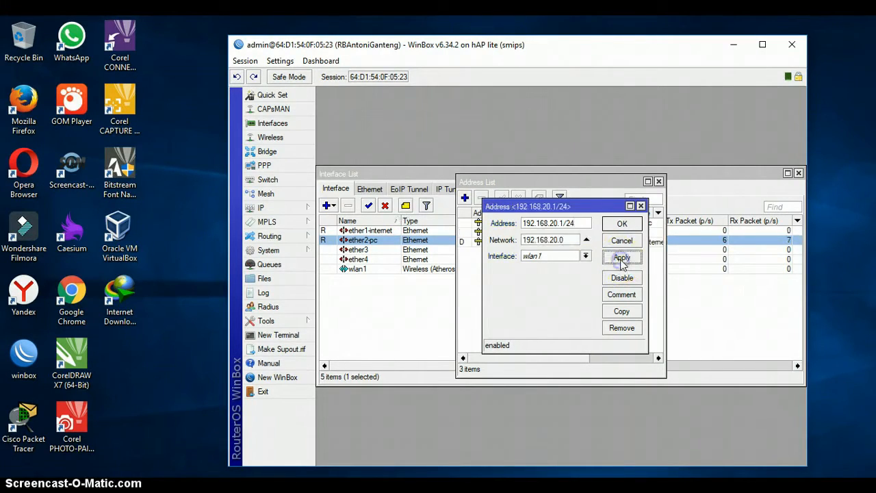
left_click(622, 237)
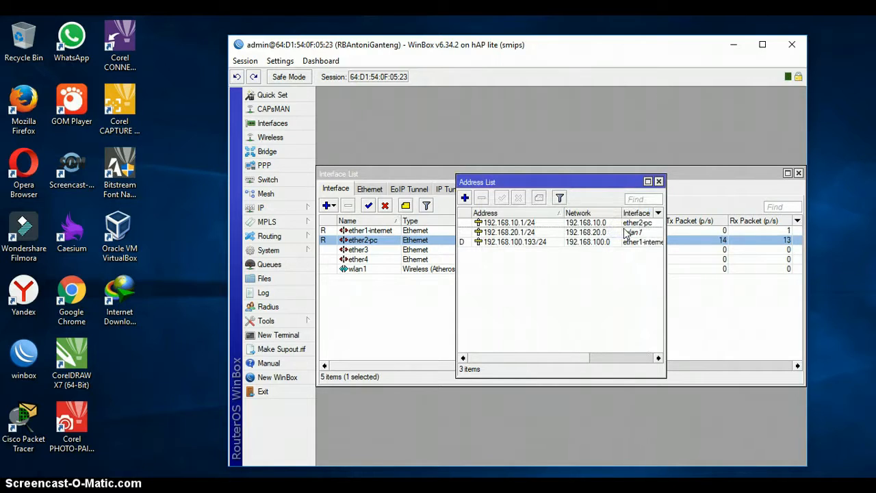
left_click(659, 181)
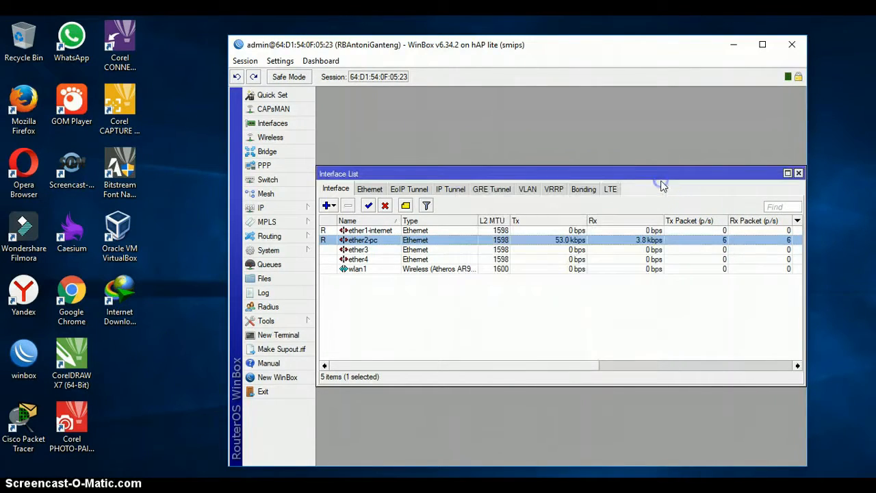
Set the router's DNS server to 8.8.8.8 with Allow Remote Requests enabled.
left_click(288, 209)
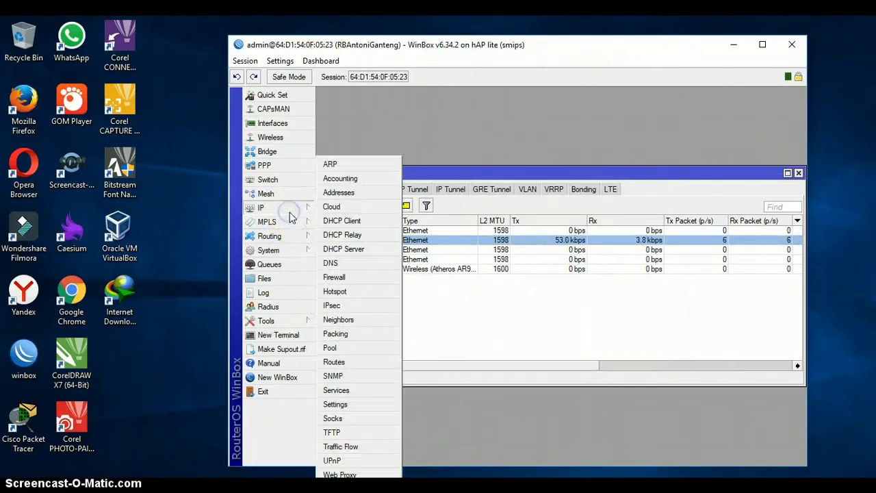
left_click(341, 264)
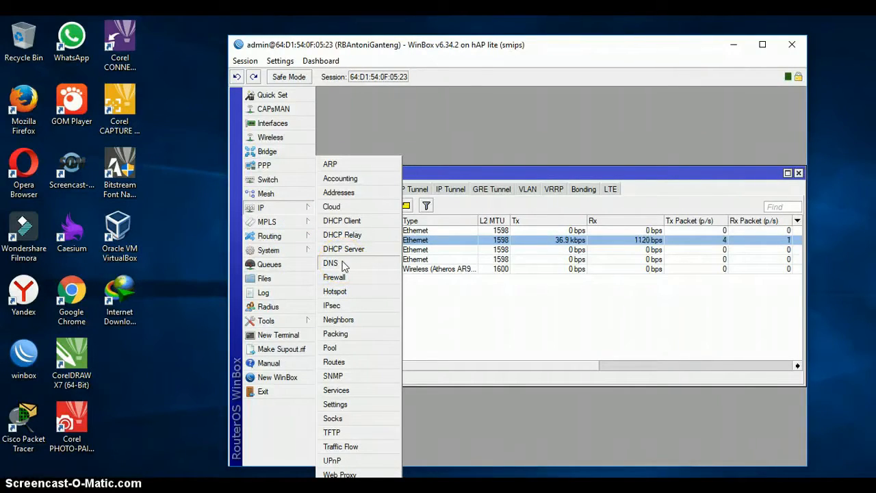
left_click(345, 265)
left_click(569, 226)
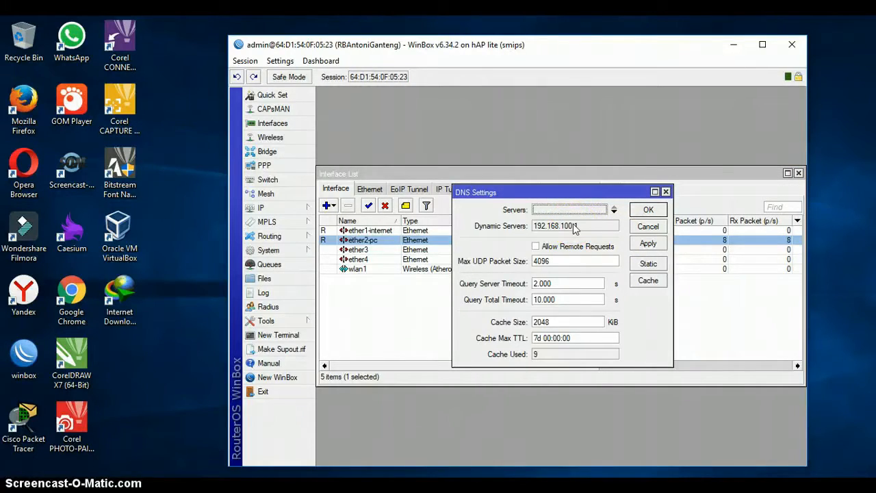
left_click(537, 246)
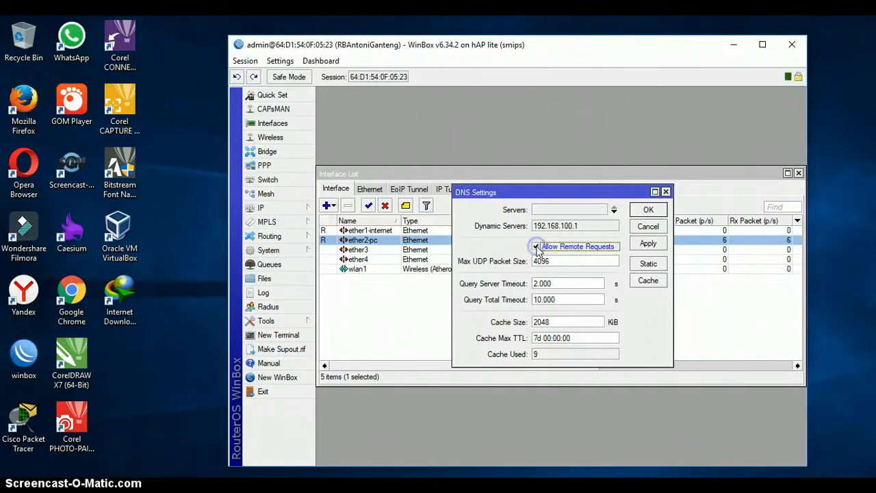
left_click(566, 211)
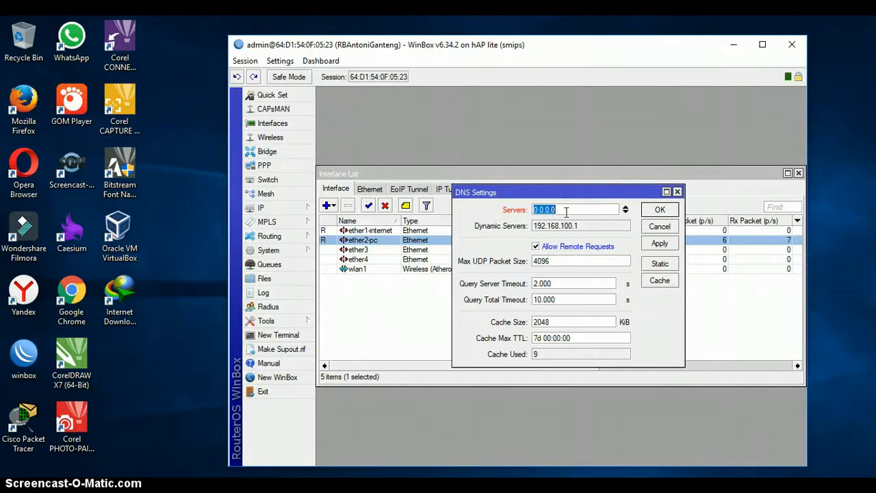
type("8.8.8.8")
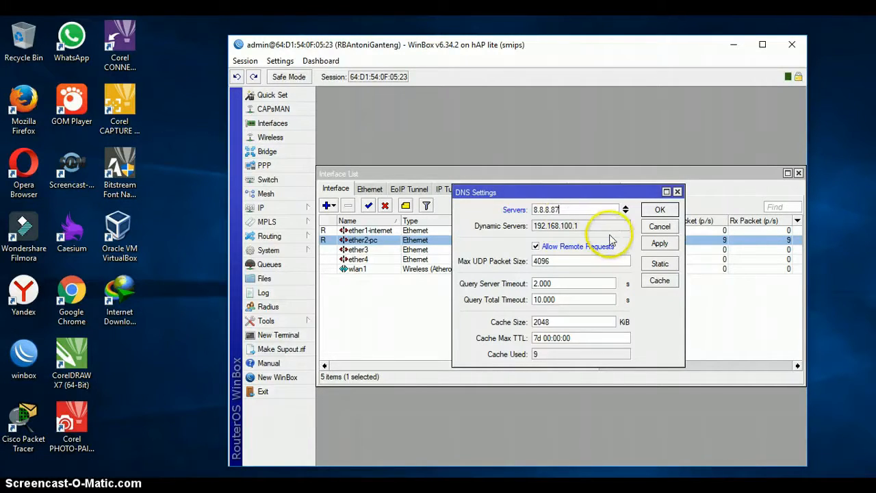
left_click(664, 244)
left_click(660, 209)
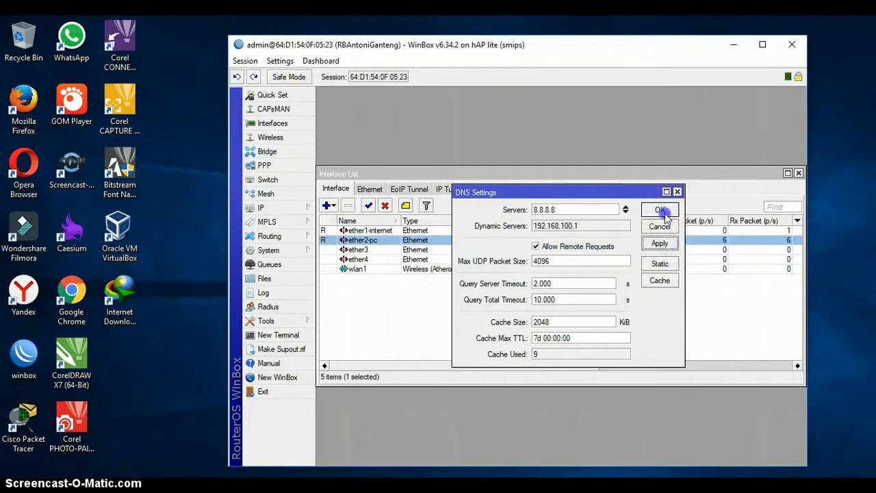
Start a new srcnat NAT rule with Out. Interface ether1-internet.
left_click(270, 209)
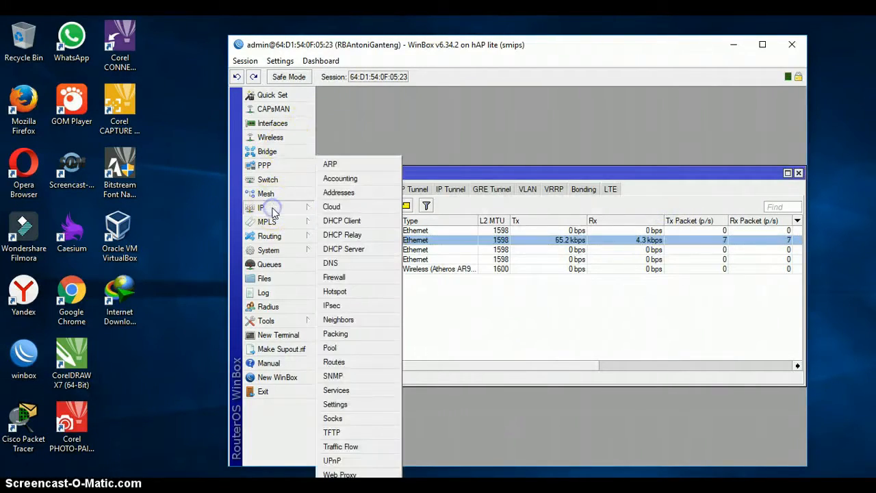
left_click(381, 279)
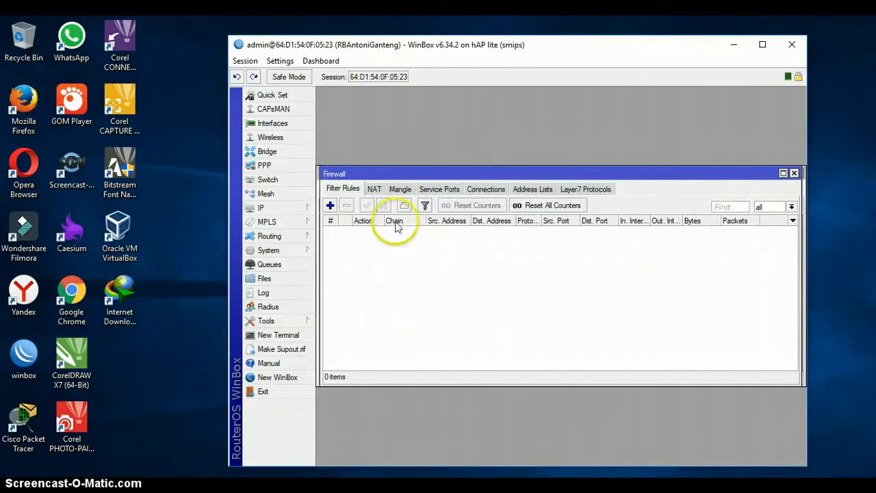
left_click(379, 191)
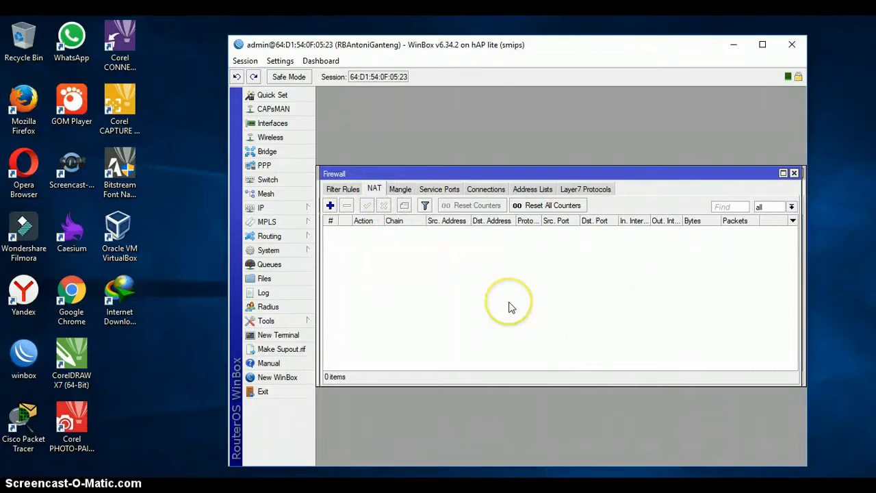
left_click(330, 205)
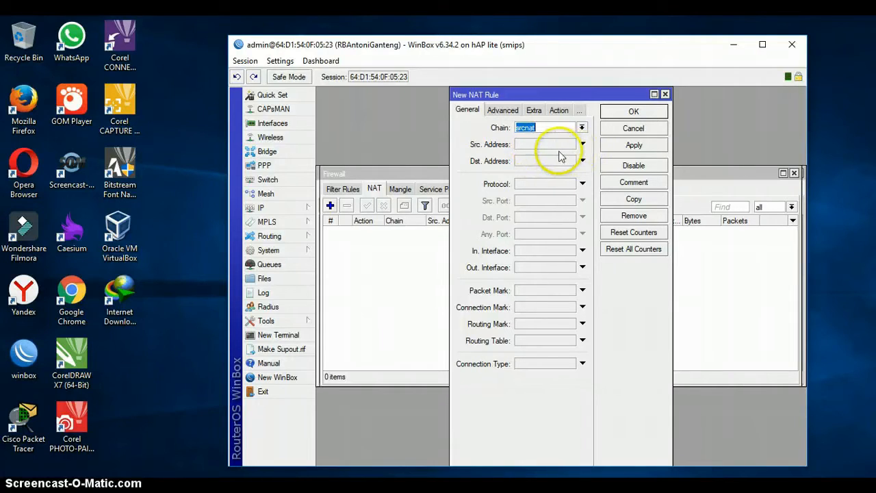
left_click(546, 267)
left_click(590, 268)
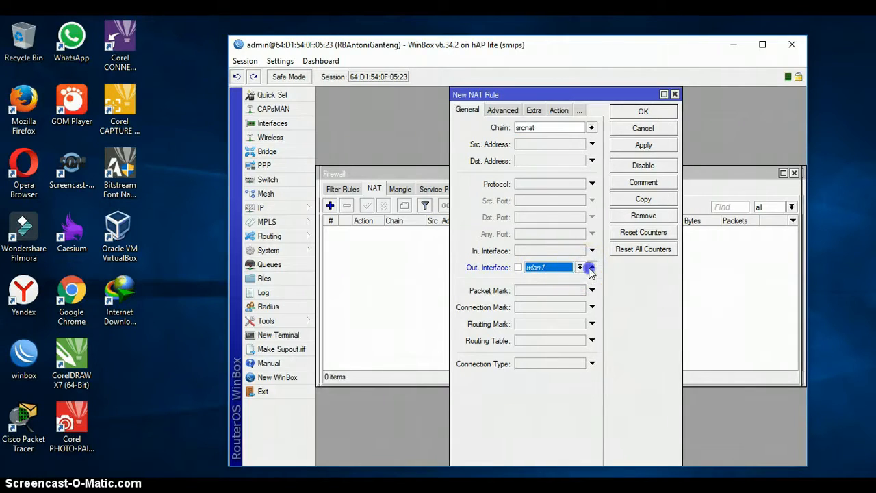
left_click(590, 268)
left_click(581, 268)
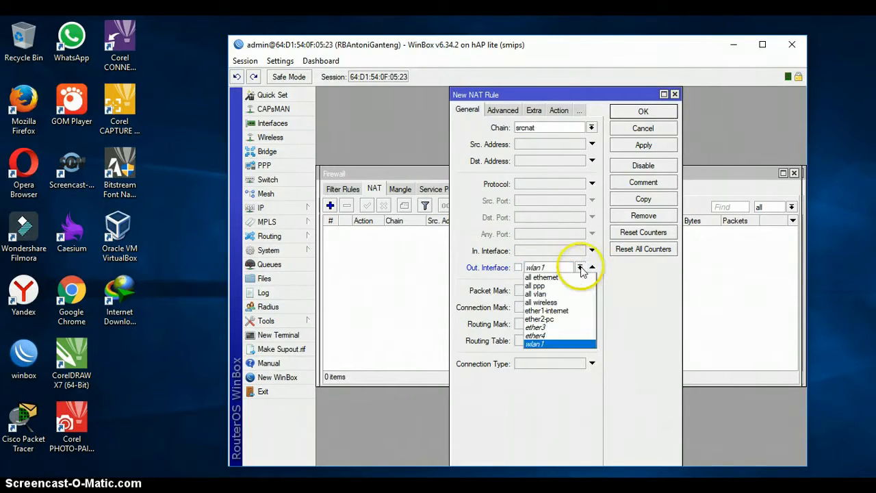
left_click(564, 311)
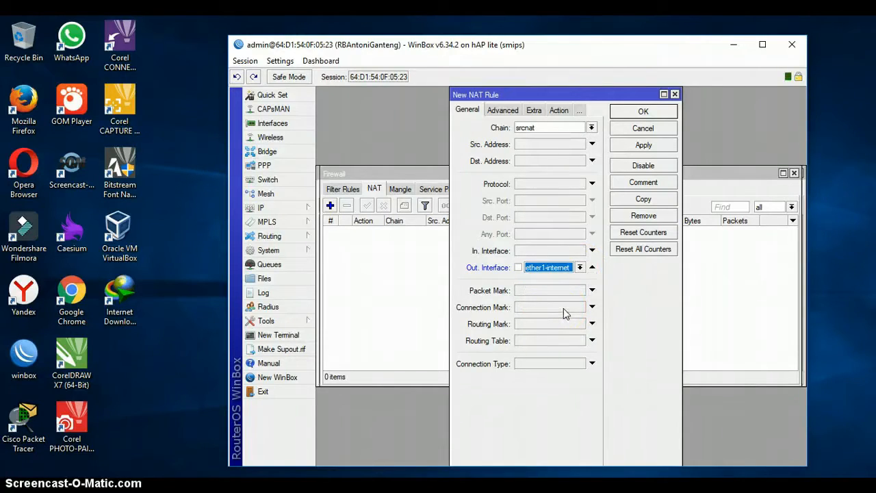
Set the NAT rule's action to masquerade and save it.
left_click(558, 112)
left_click(591, 127)
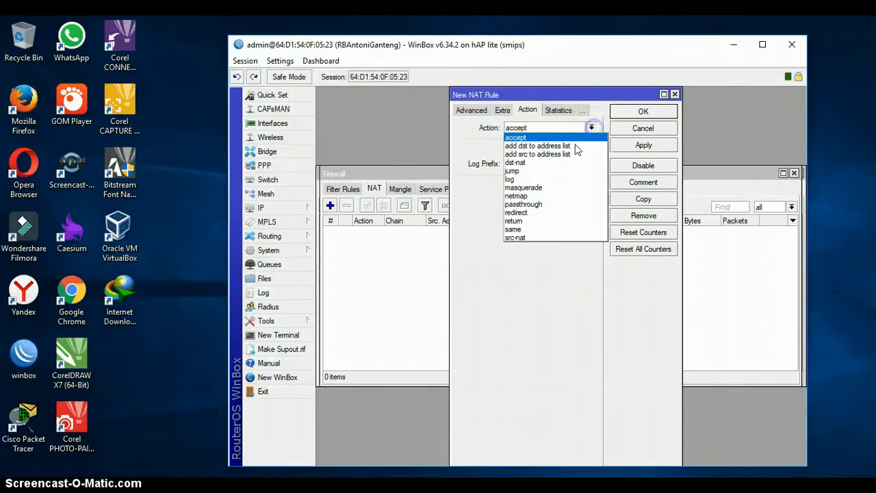
left_click(556, 188)
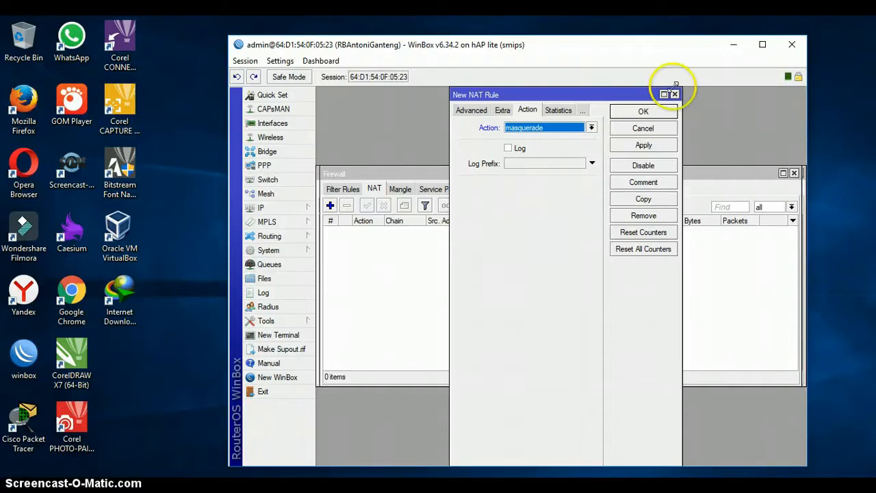
left_click(645, 144)
left_click(645, 111)
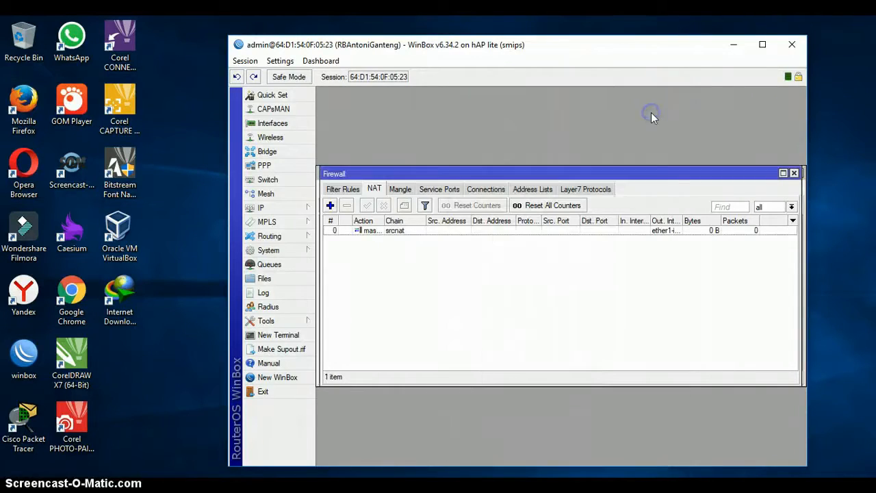
left_click(270, 209)
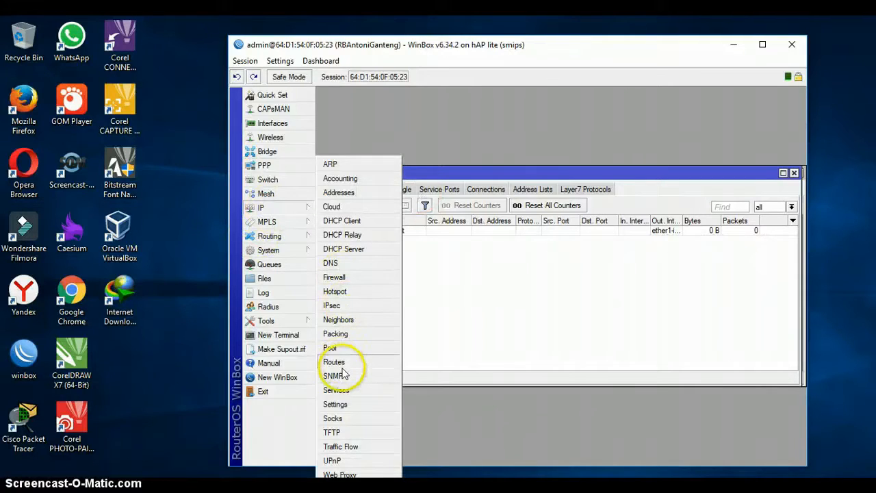
left_click(335, 361)
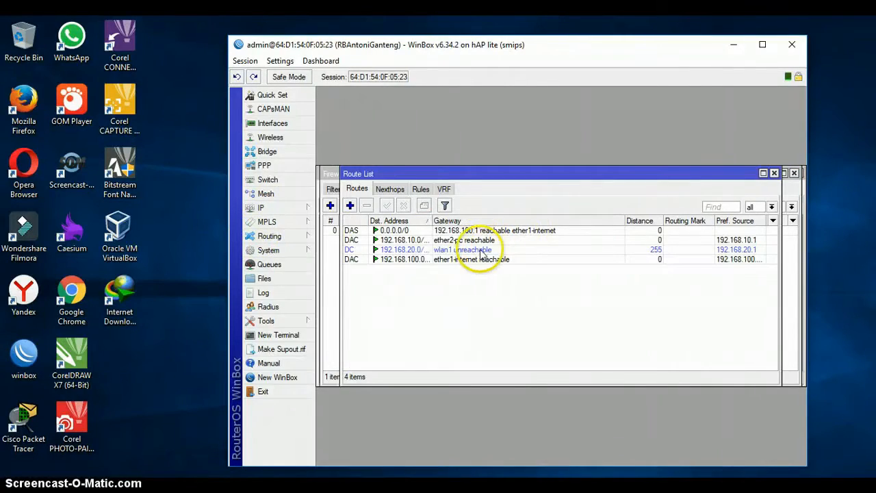
left_click(495, 231)
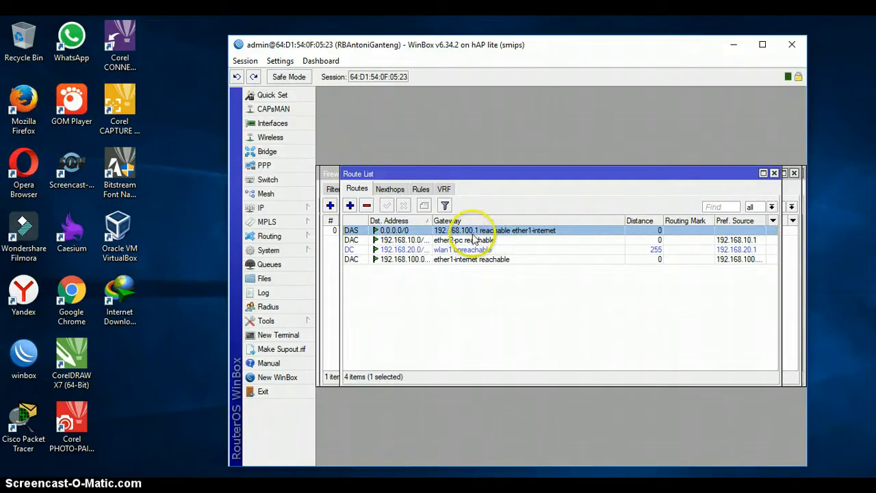
left_click(264, 337)
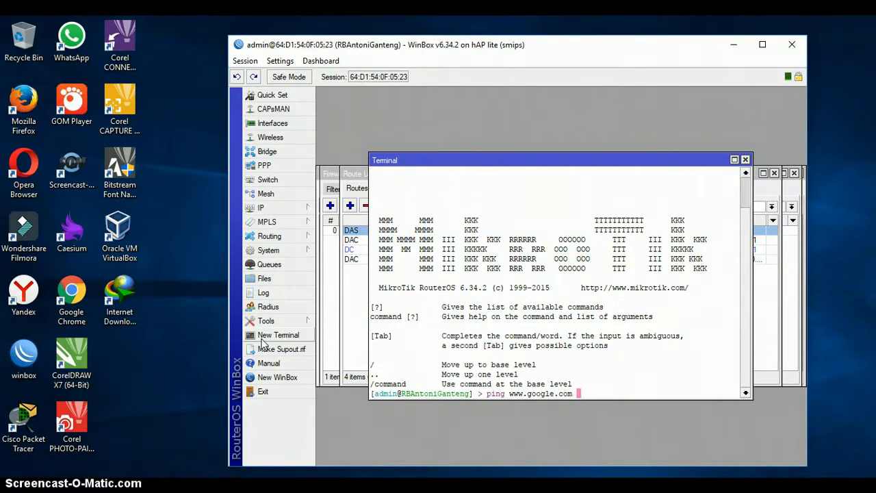
key("Return")
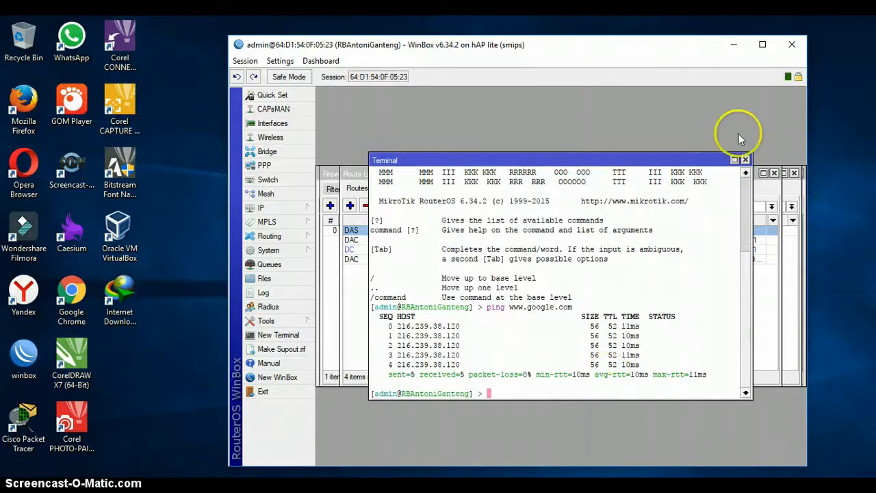
left_click(746, 159)
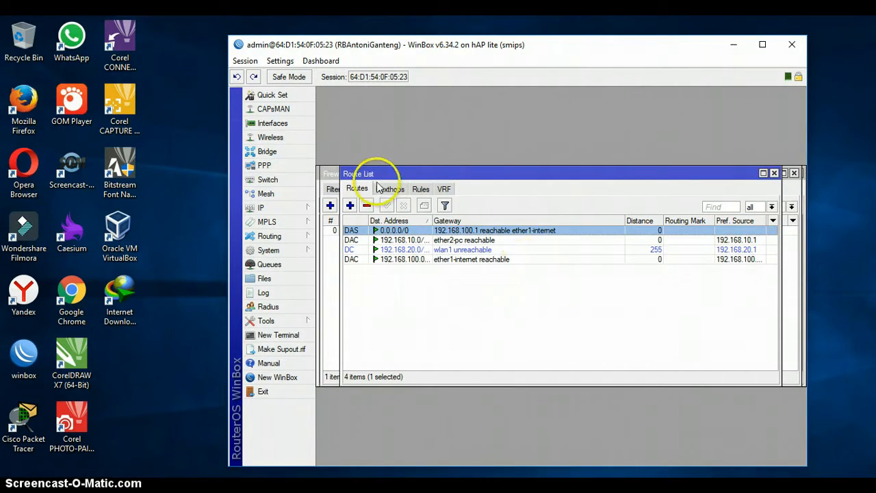
Add a static route 0.0.0.0/0 with gateway 192.168.100.1.
left_click(350, 206)
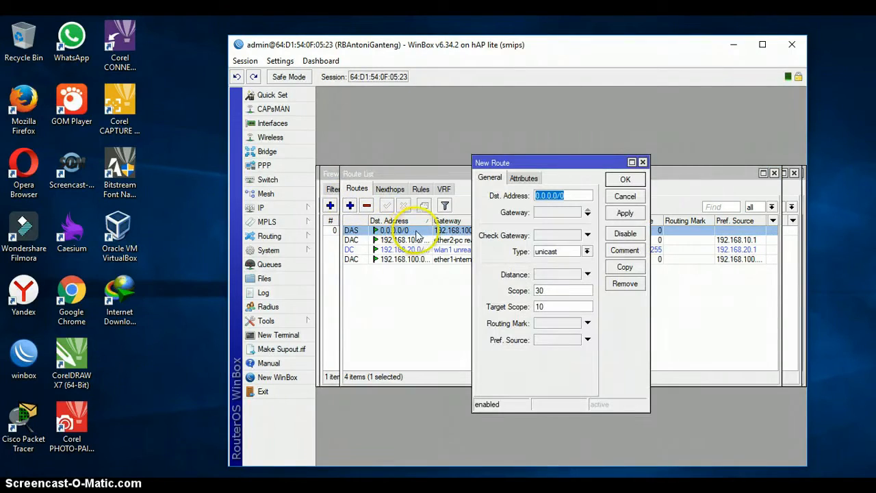
left_click_drag(570, 197, 515, 196)
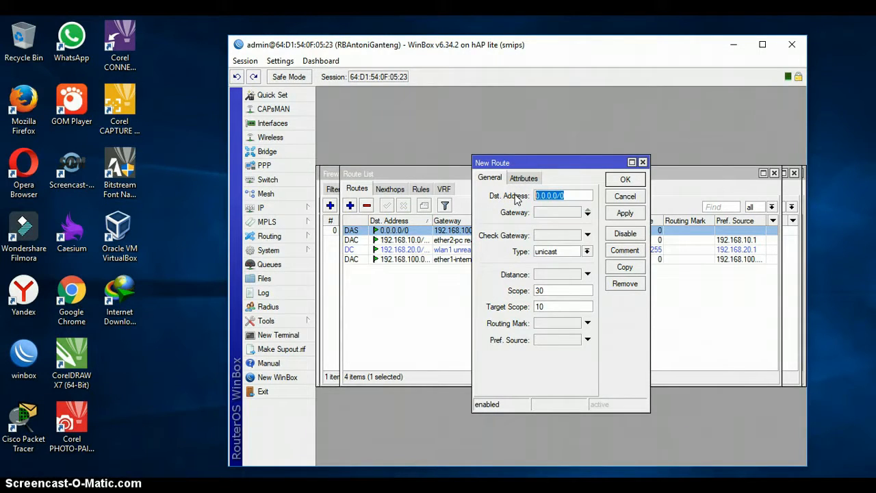
left_click(547, 212)
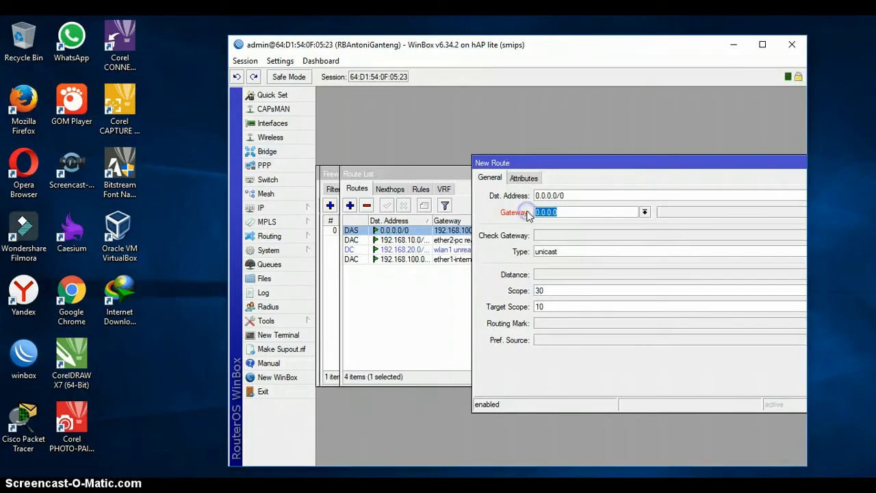
type("192.16")
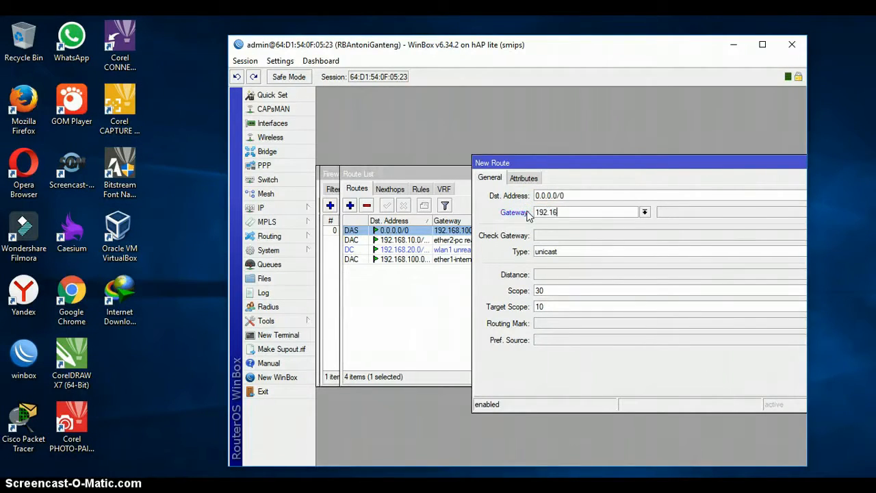
type("8.100.1")
left_click_drag(595, 163, 473, 202)
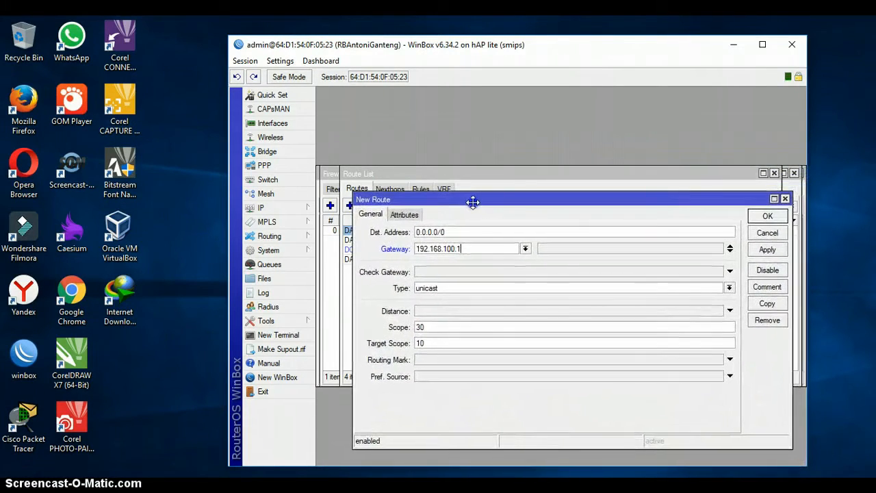
left_click(767, 251)
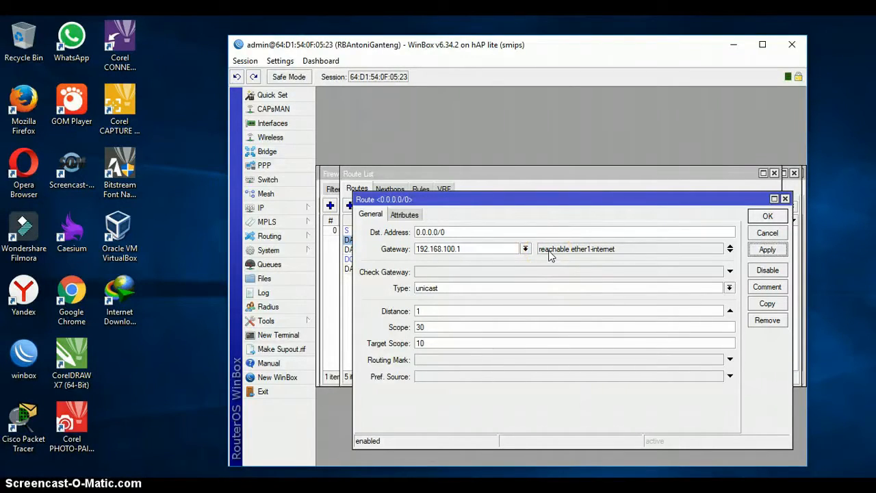
left_click(767, 217)
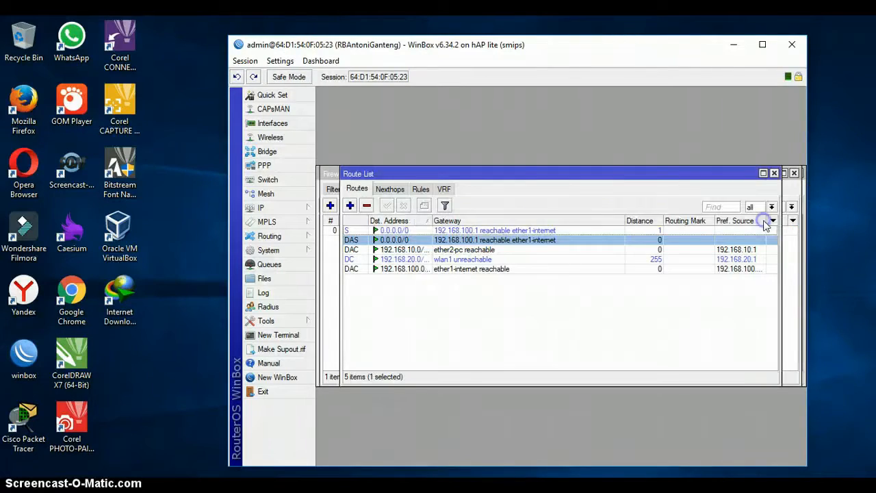
Compare the static and dynamic default routes, then close the Route List.
left_click(361, 232)
left_click(352, 241)
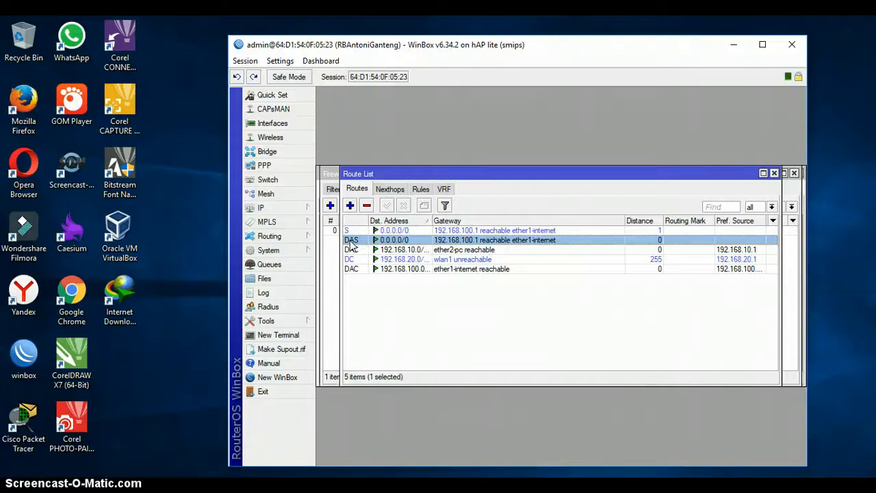
left_click(352, 244)
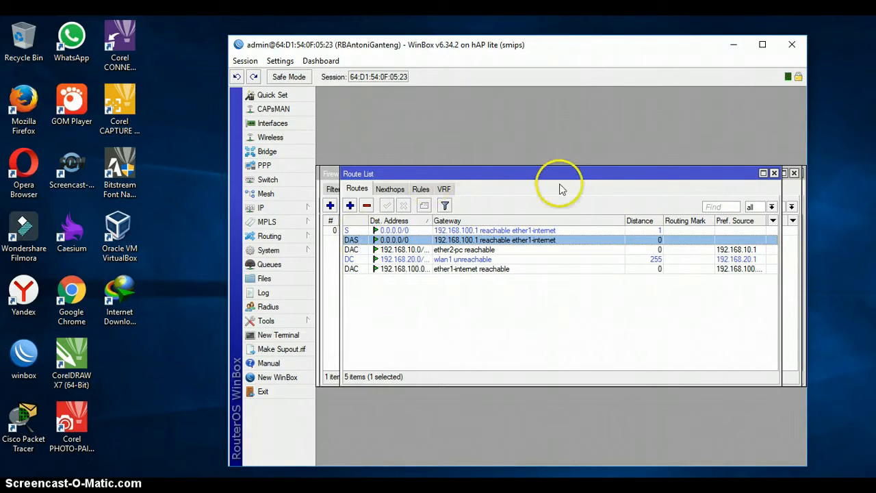
left_click(519, 231)
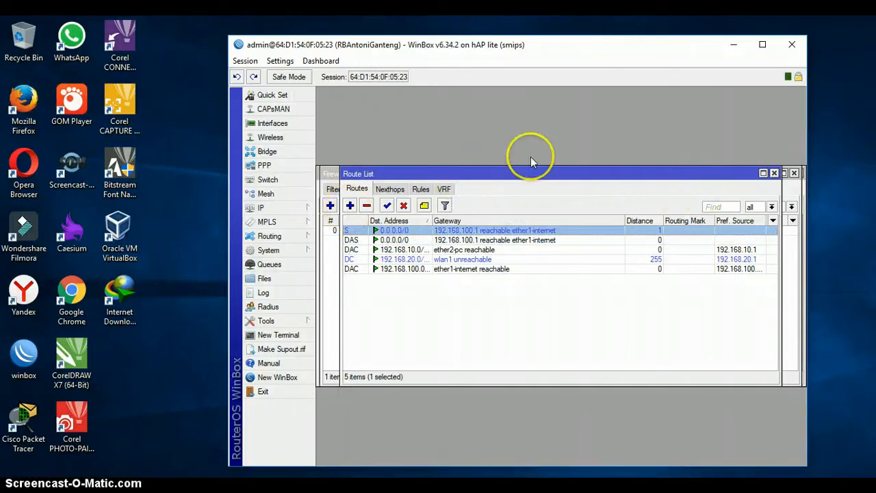
left_click(775, 174)
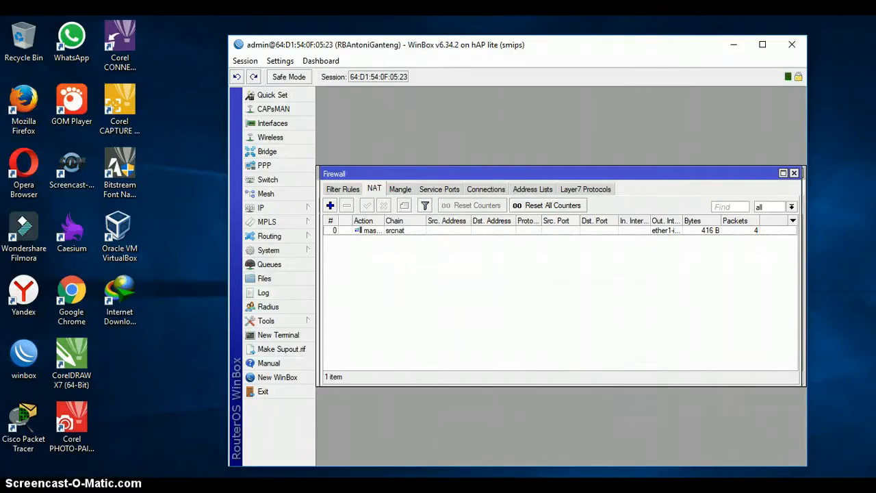
Bring up the Ethernet adapter's Properties via Windows Network & Internet settings' adapter options.
left_click(720, 490)
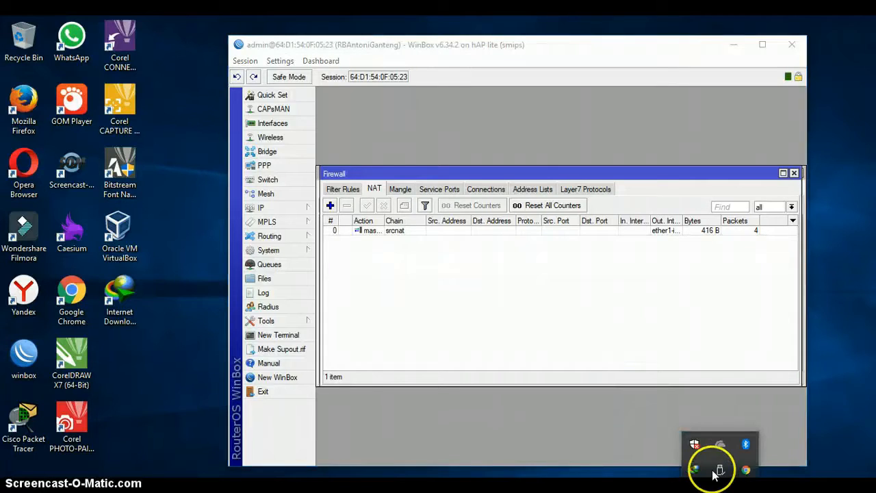
right_click(751, 488)
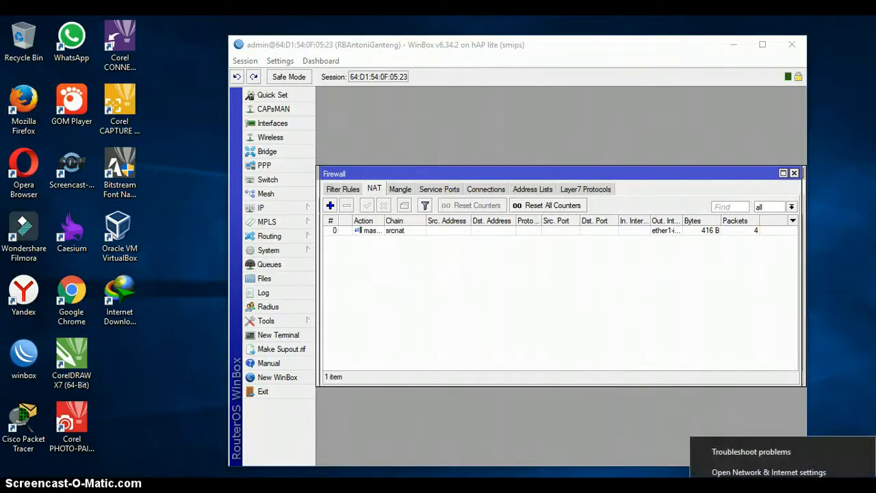
left_click(748, 475)
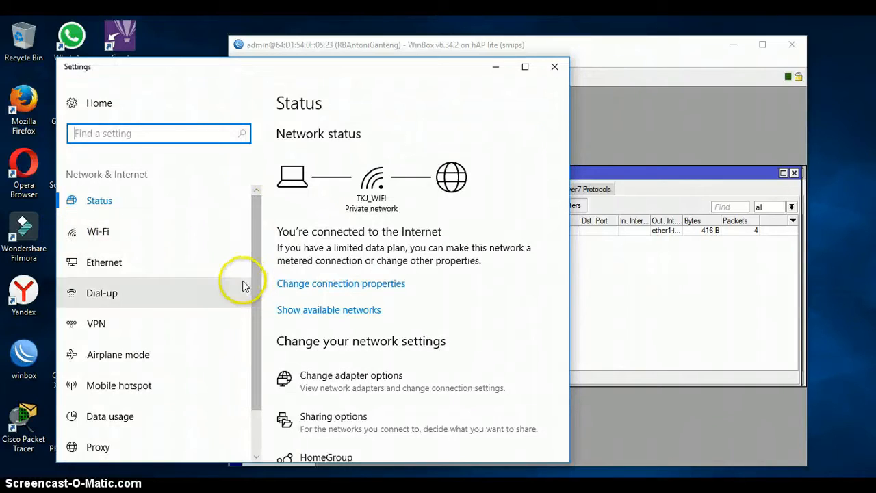
left_click_drag(252, 299, 252, 312)
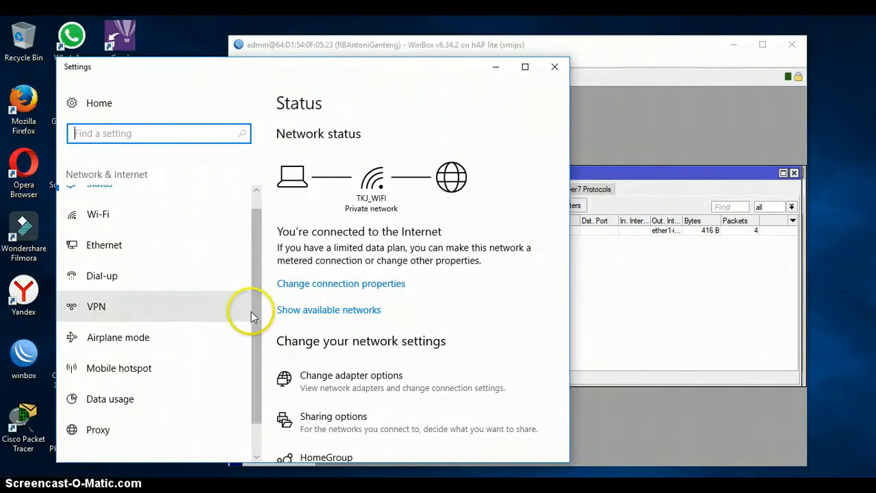
left_click(336, 388)
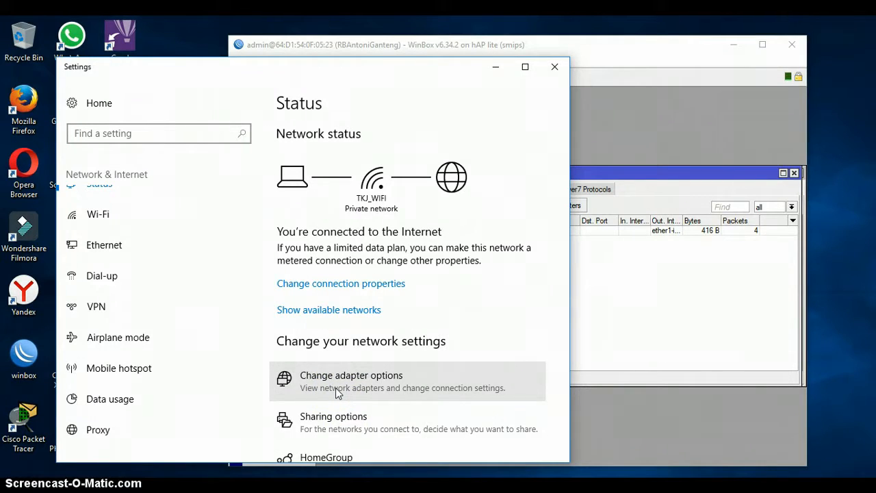
left_click(357, 274)
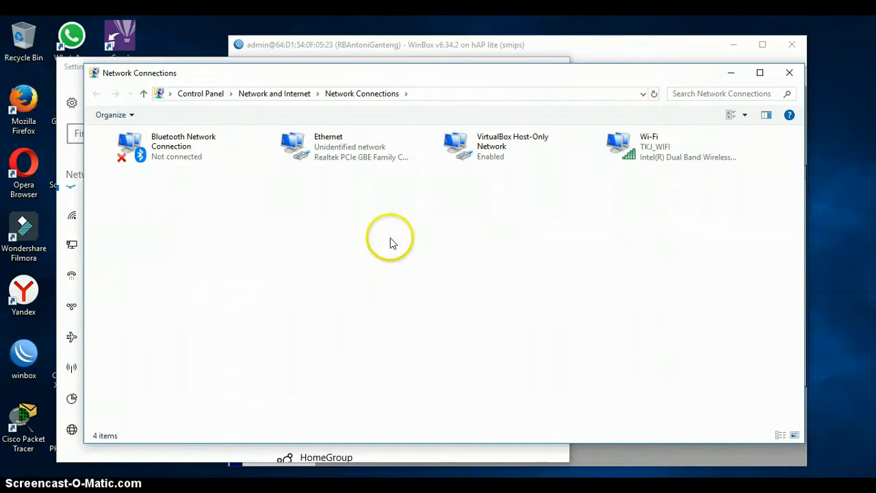
left_click(350, 157)
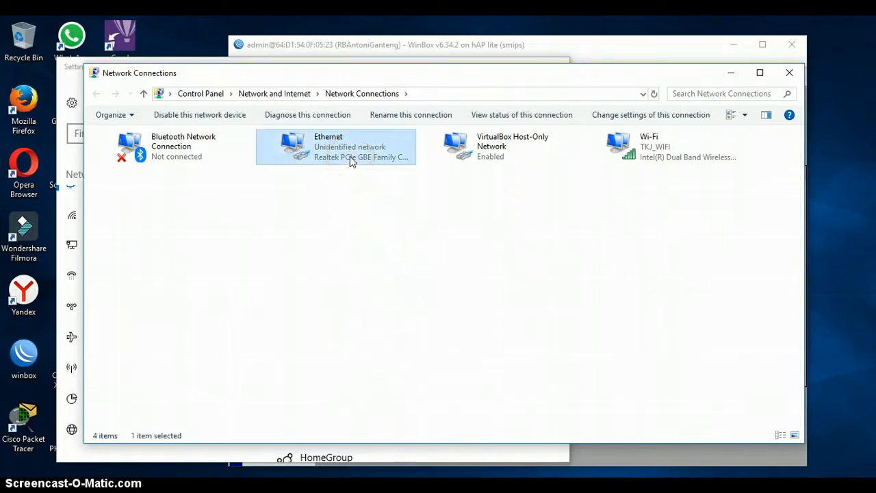
right_click(350, 157)
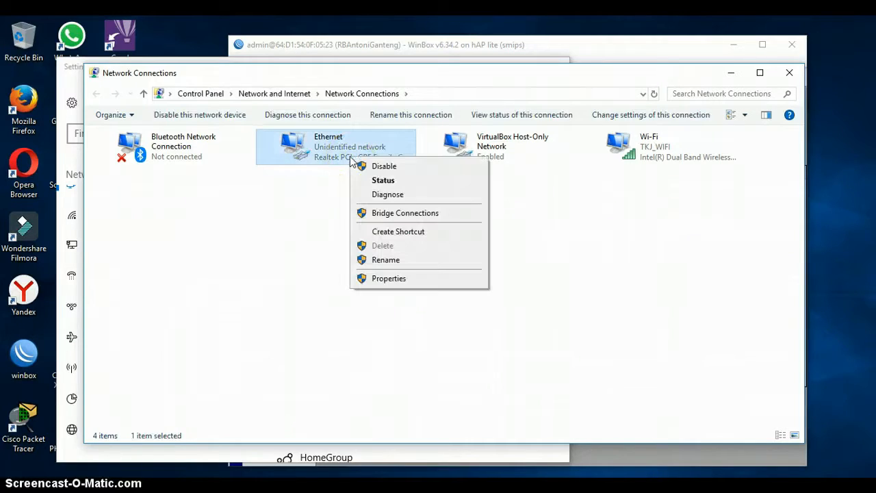
left_click(392, 281)
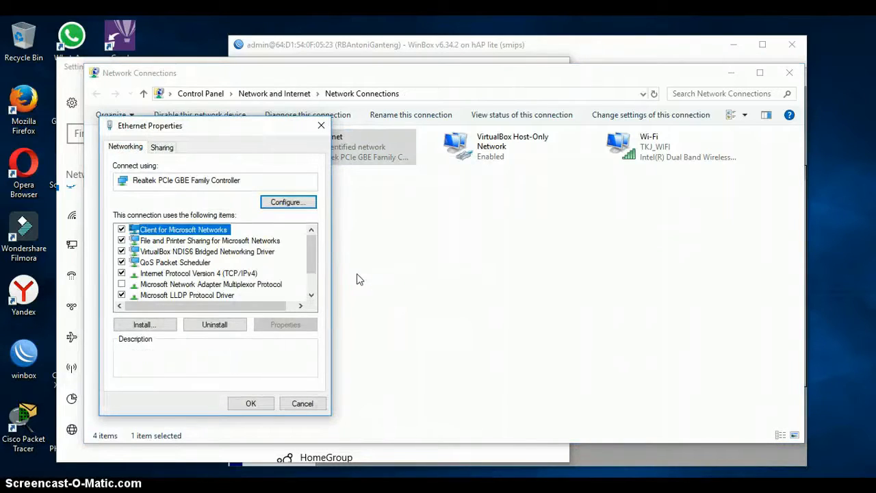
Enter Ethernet IPv4 192.168.10.2, mask 255.255.255.0, gateway 192.168.10.1, DNS 8.8.8.8.
key("i")
key("alt+r")
key("alt+s")
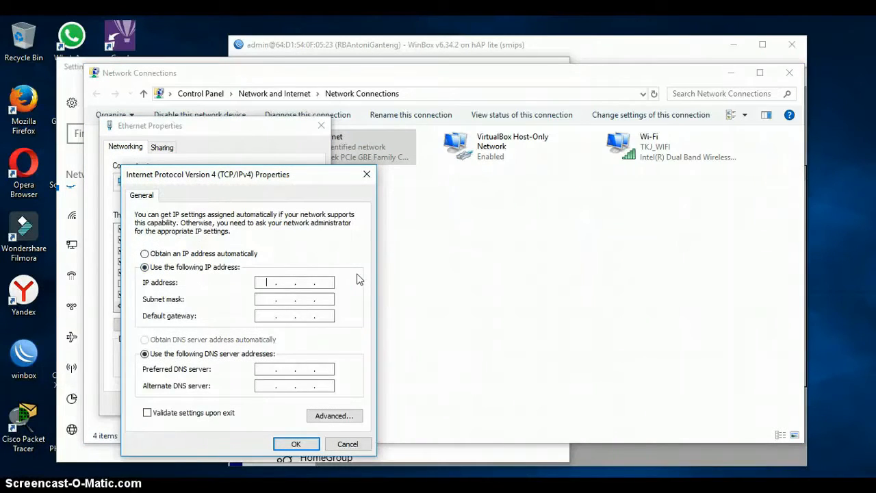
type("192 . . .")
left_click(265, 284)
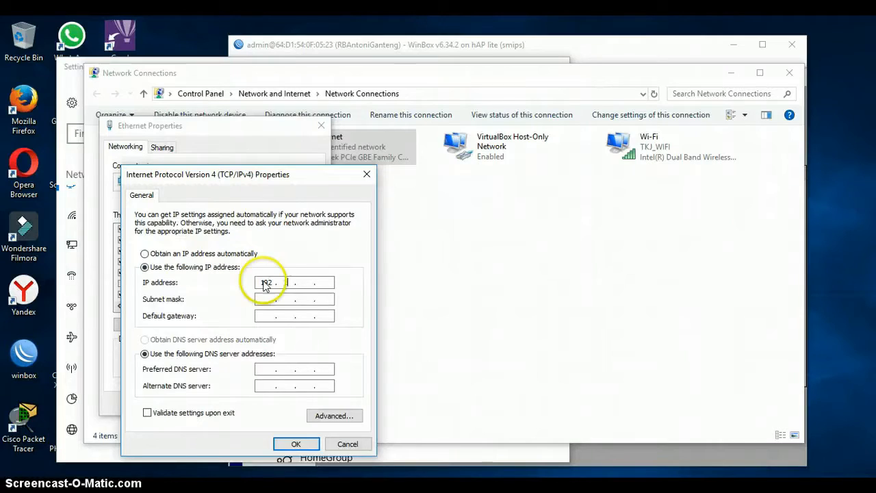
type("168 . 10 . ")
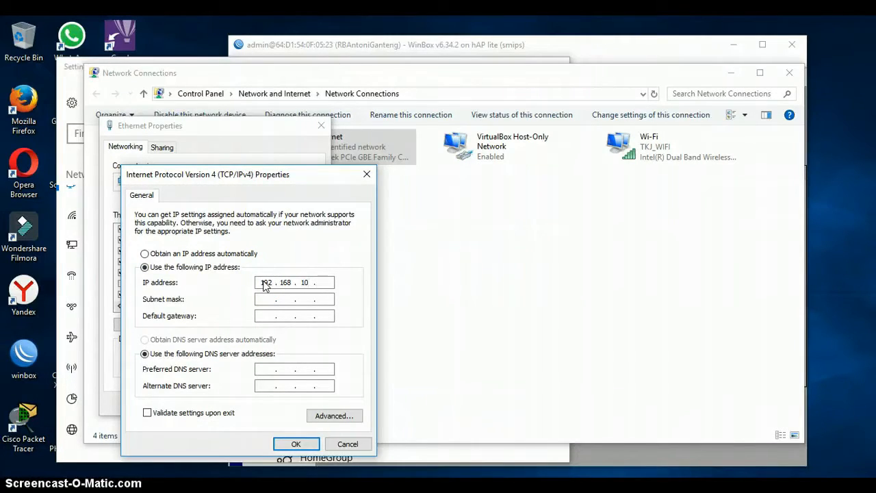
type("2")
left_click(267, 300)
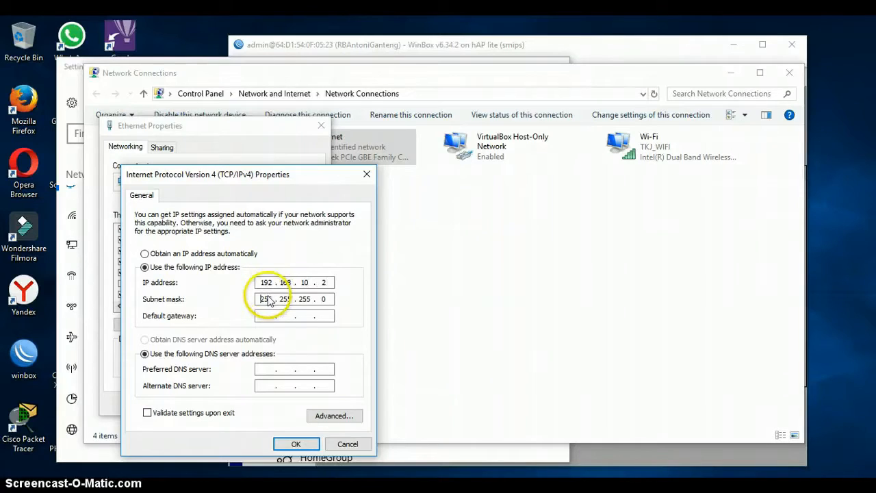
left_click(267, 316)
type("192.16")
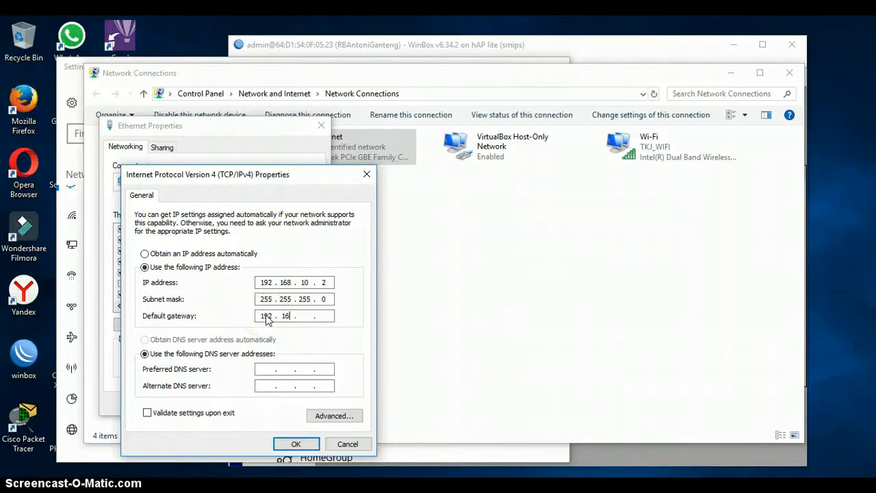
type("8.10.1")
left_click(269, 370)
type("8.8.8.8")
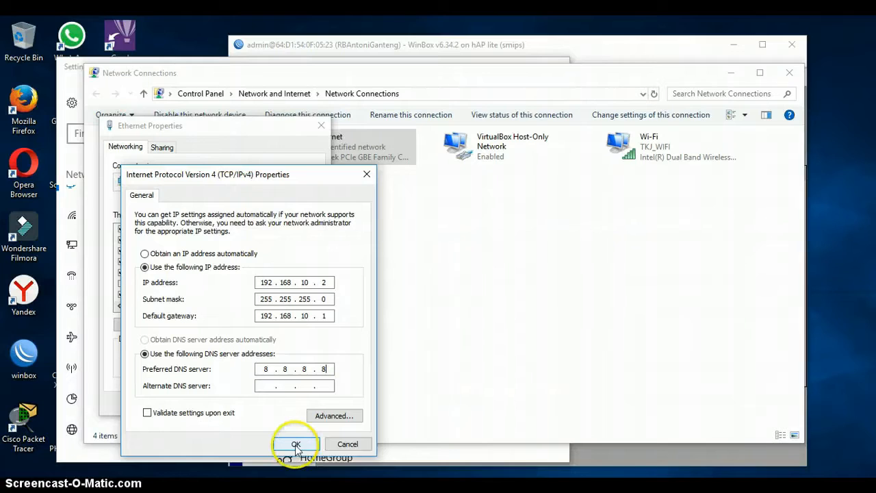
Cancel the IPv4 and Ethernet dialogs and close the Network Connections and Settings windows.
left_click(346, 444)
left_click(312, 403)
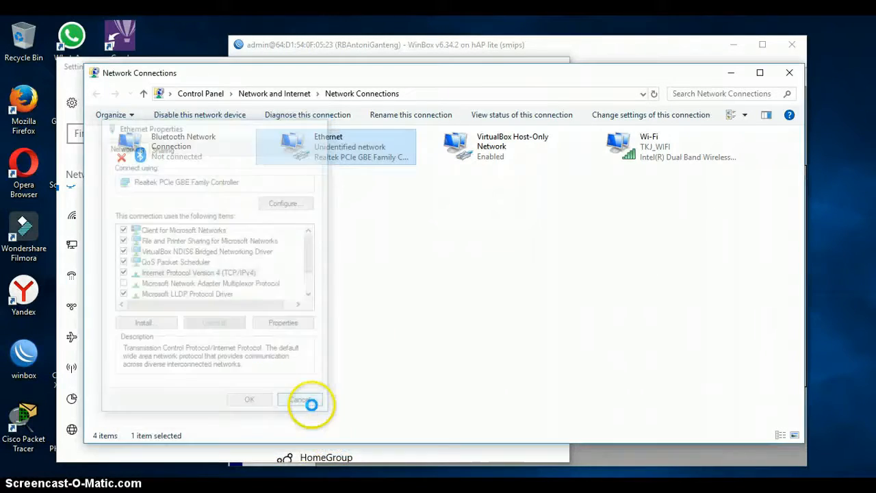
left_click(789, 73)
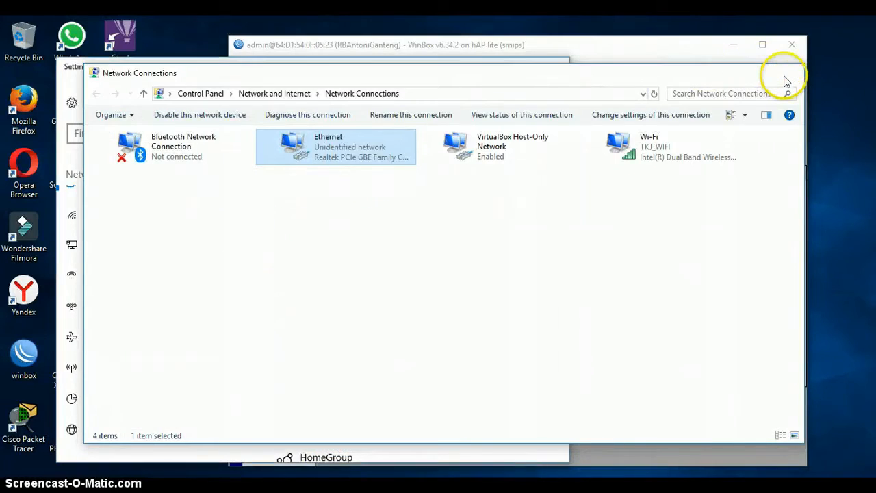
left_click(550, 69)
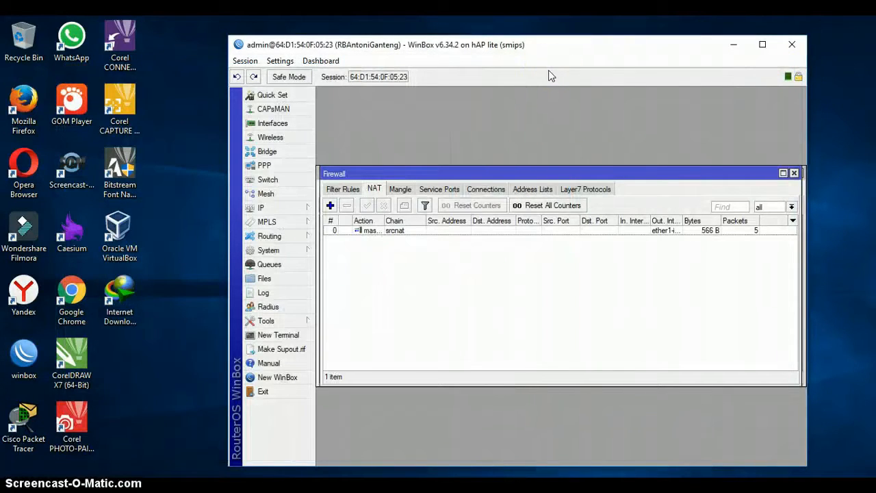
Bring up the DHCP Server list from WinBox's IP menu.
left_click(331, 205)
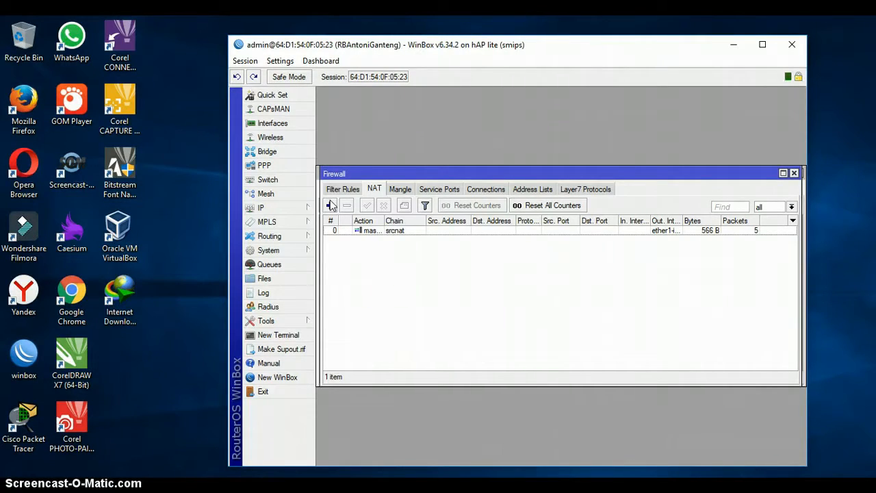
left_click(284, 206)
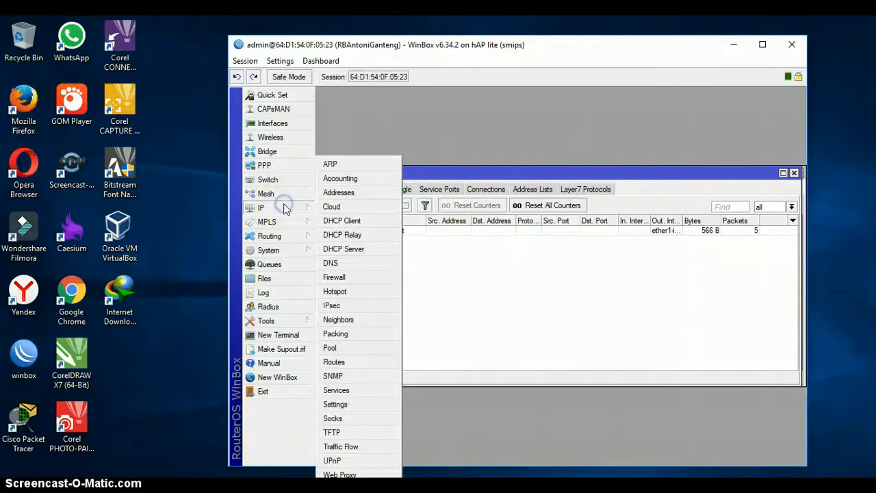
left_click(342, 250)
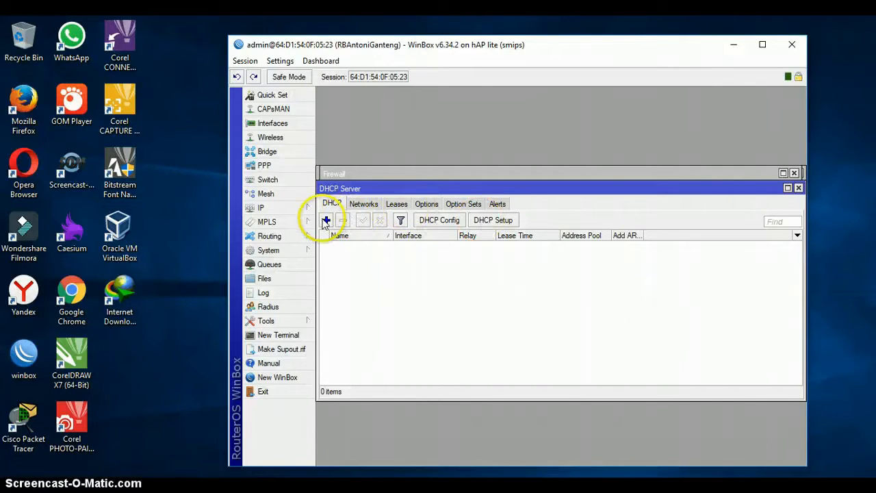
Run DHCP Setup on ether2-pc, accepting 192.168.10.0/24, the suggested gateway, pool and 00:10:00 lease.
left_click(502, 220)
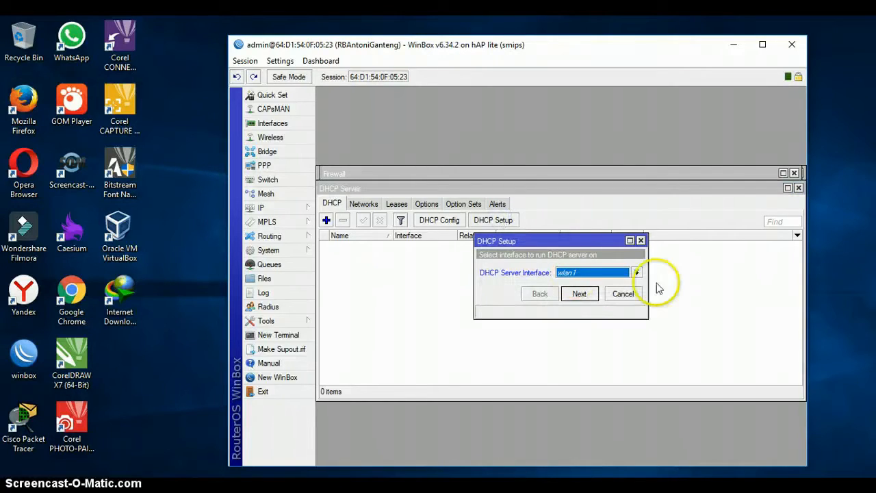
left_click(637, 272)
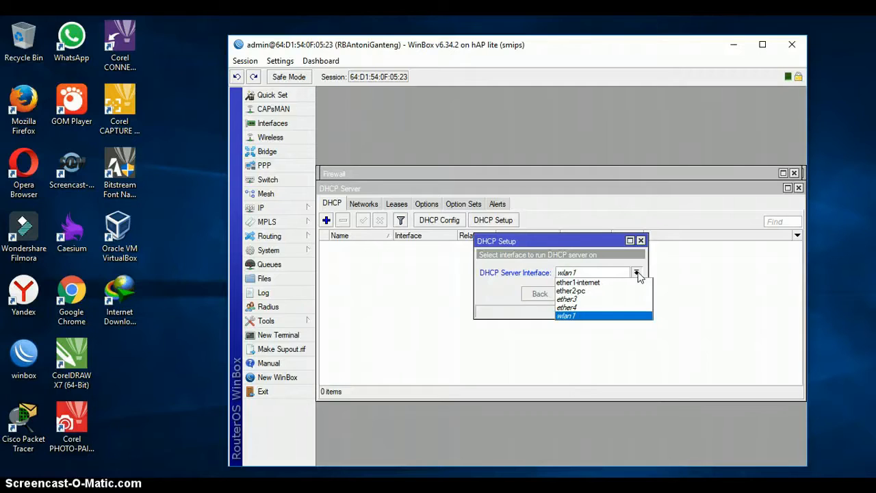
left_click(582, 292)
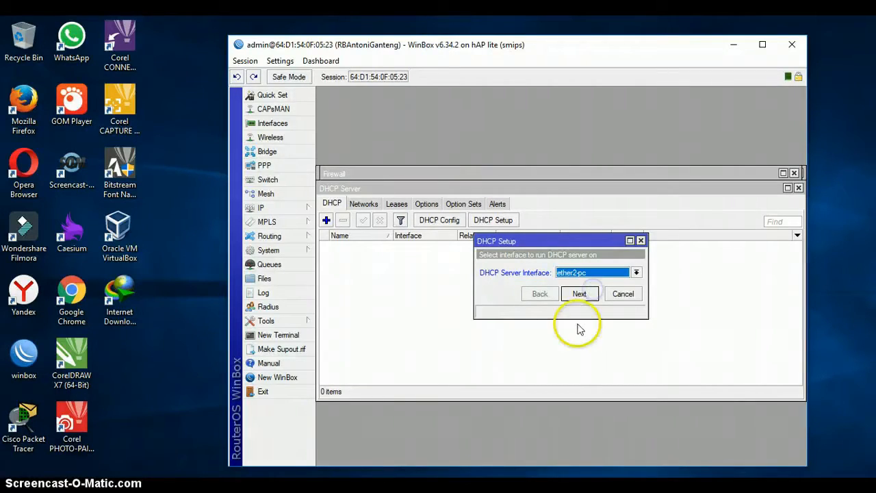
left_click(579, 293)
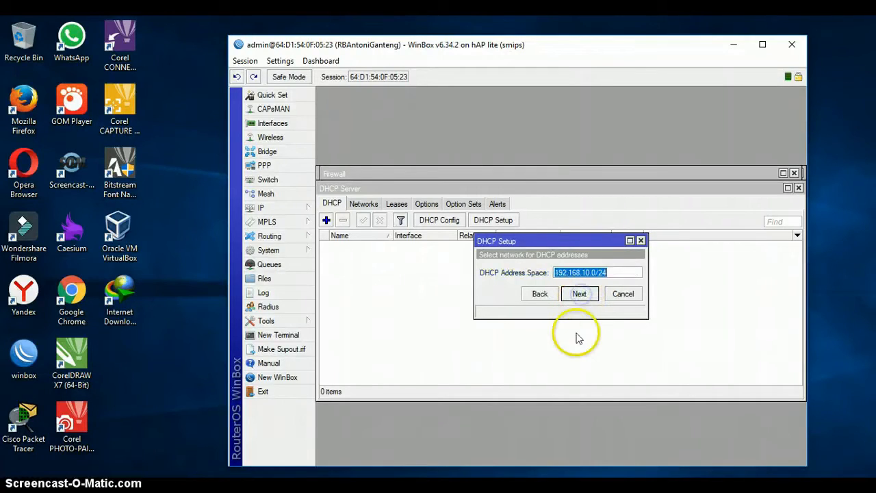
left_click(588, 295)
left_click(589, 294)
left_click(589, 295)
left_click(588, 295)
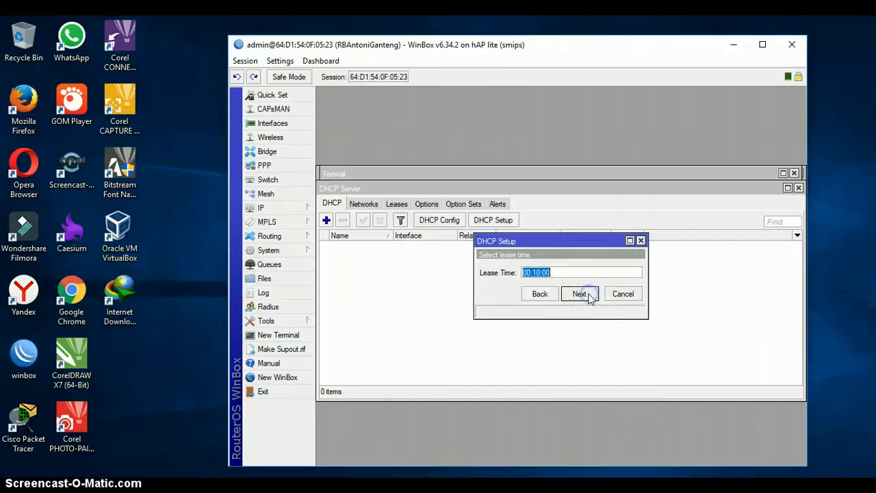
left_click(588, 295)
left_click(556, 273)
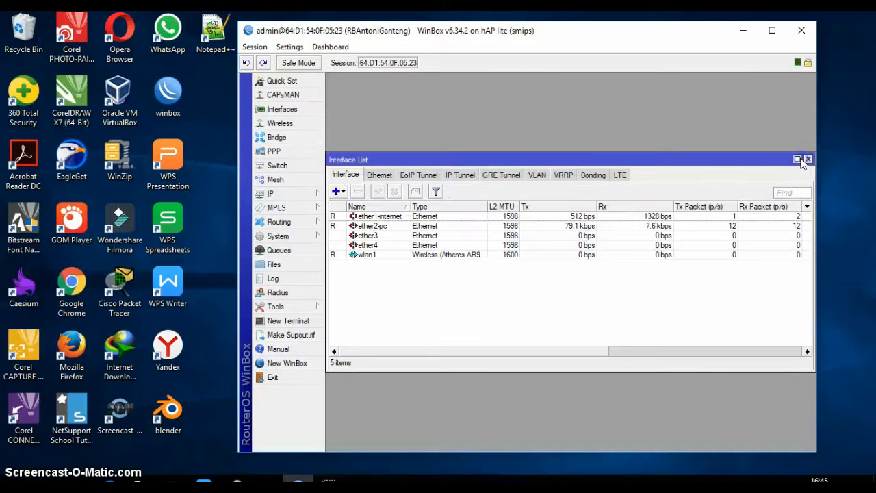
Close the interface list and open IP > Hotspot to view the empty Servers list.
left_click(808, 161)
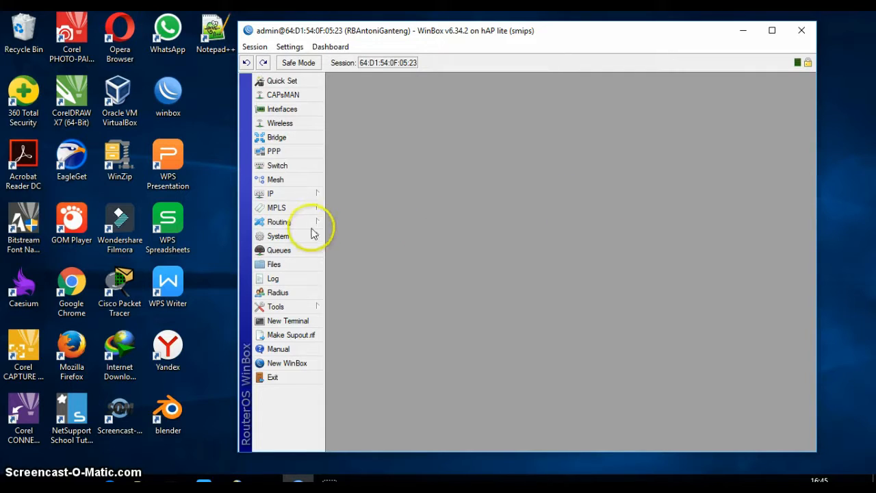
left_click(298, 196)
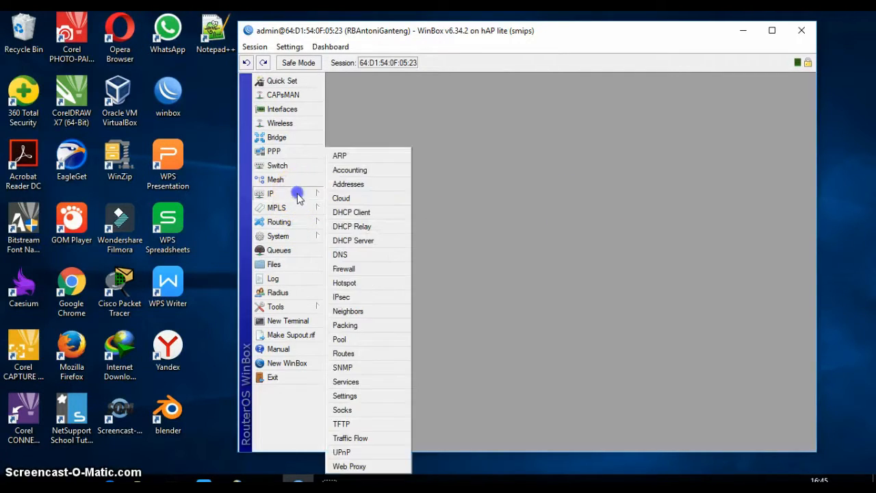
left_click(355, 284)
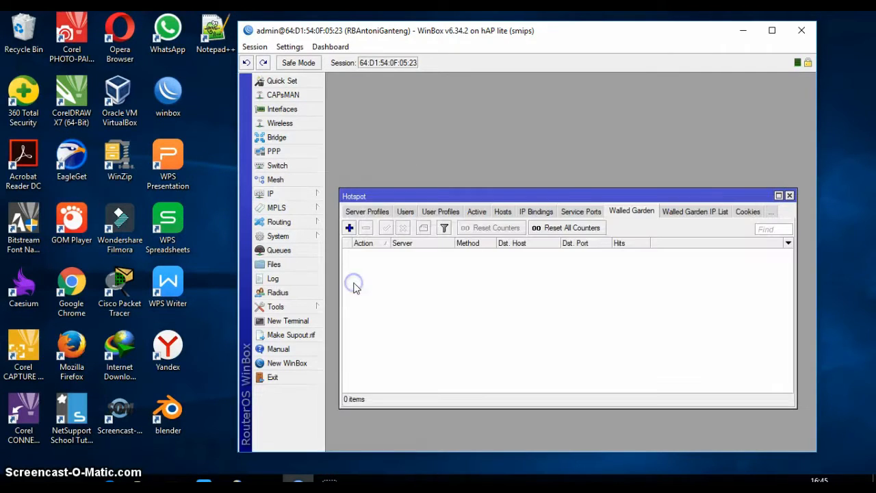
left_click(370, 214)
left_click(358, 213)
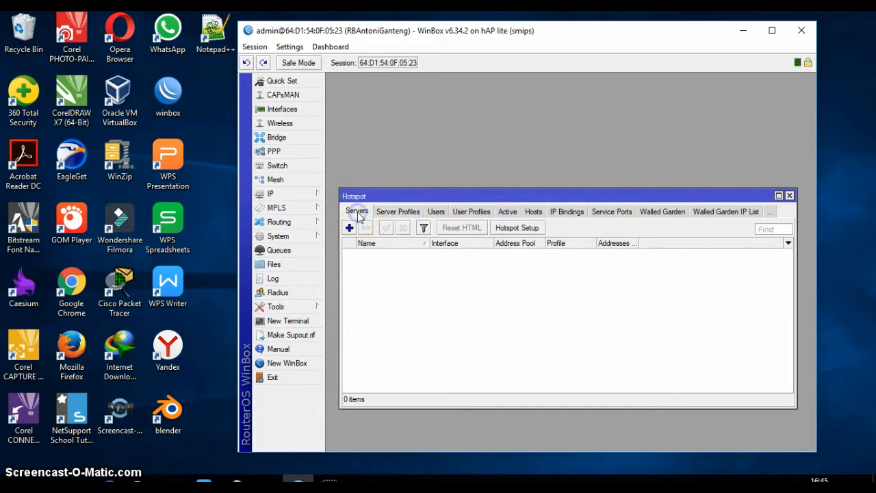
left_click(508, 233)
Close the Hotspot window and reopen it from the IP menu.
left_click(100, 468)
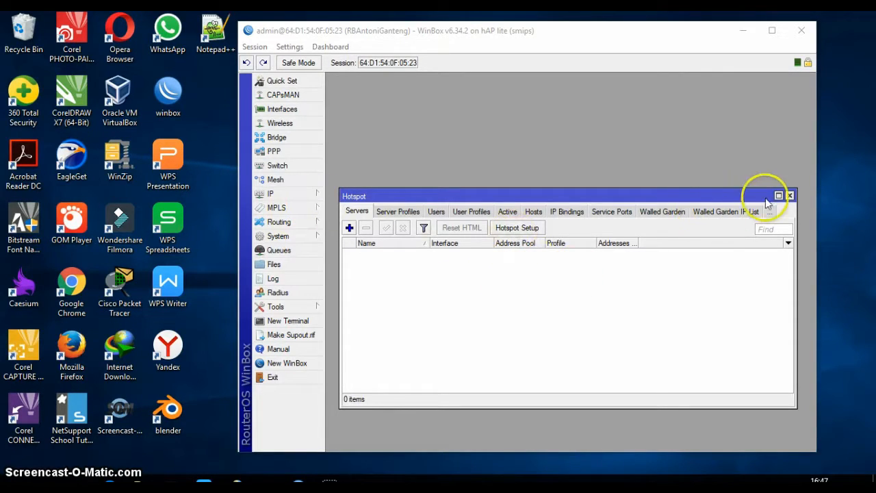
left_click(790, 196)
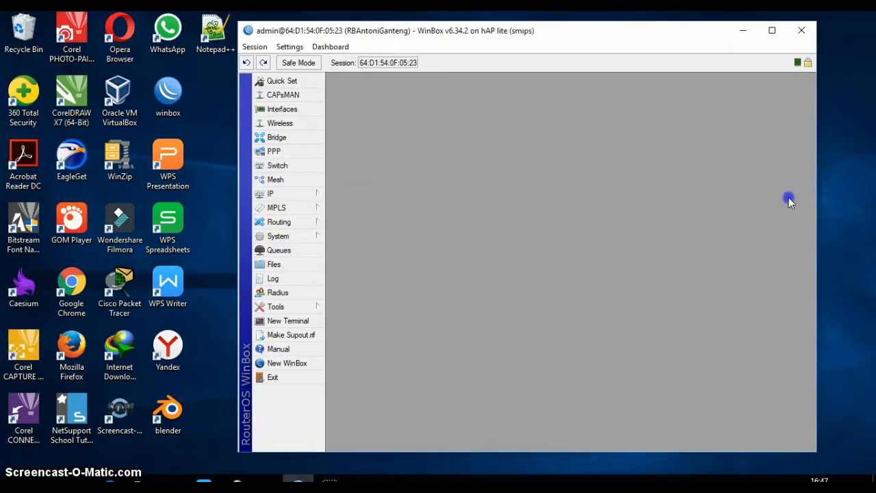
left_click(287, 193)
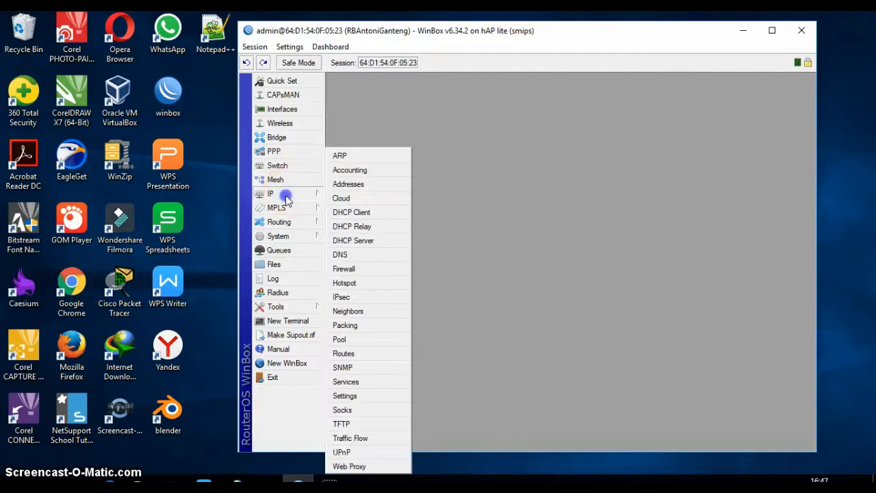
left_click(346, 283)
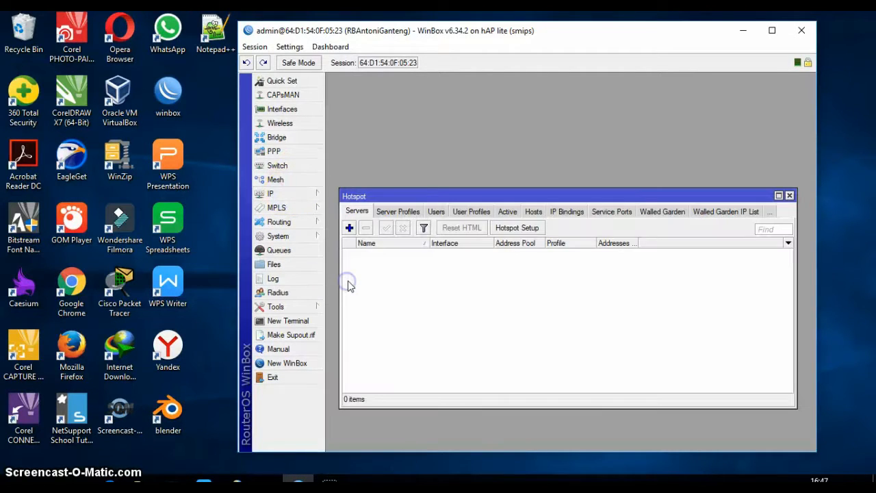
Start Hotspot Setup and keep wlan1 as the hotspot interface.
left_click(518, 229)
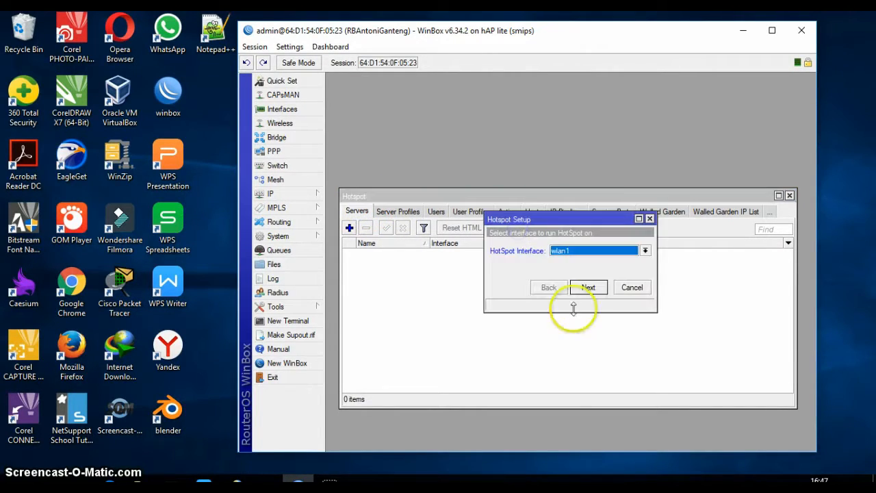
left_click(645, 251)
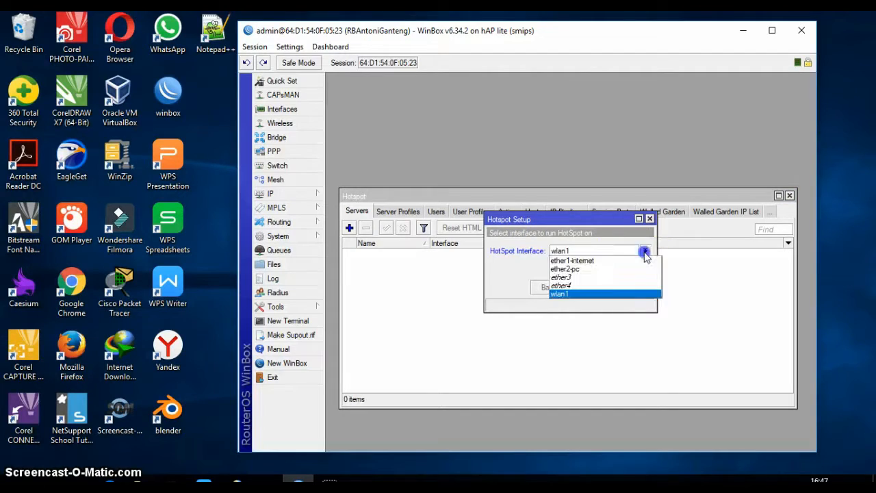
left_click(588, 294)
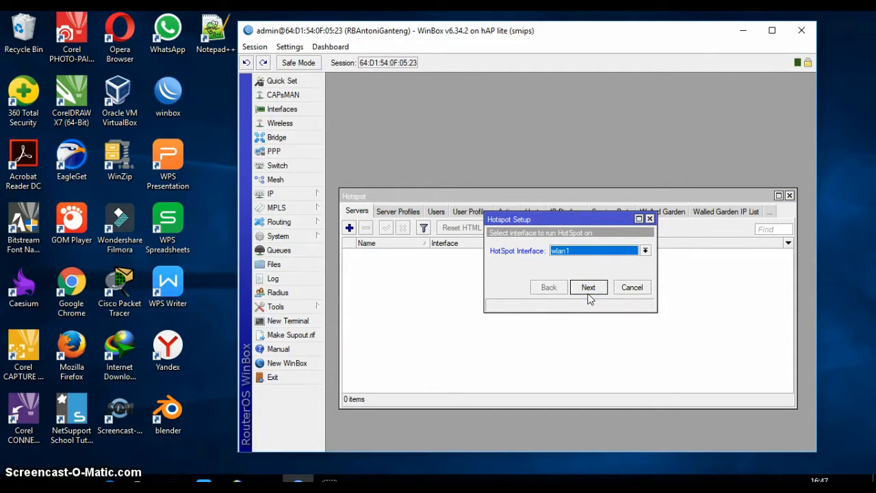
left_click(645, 252)
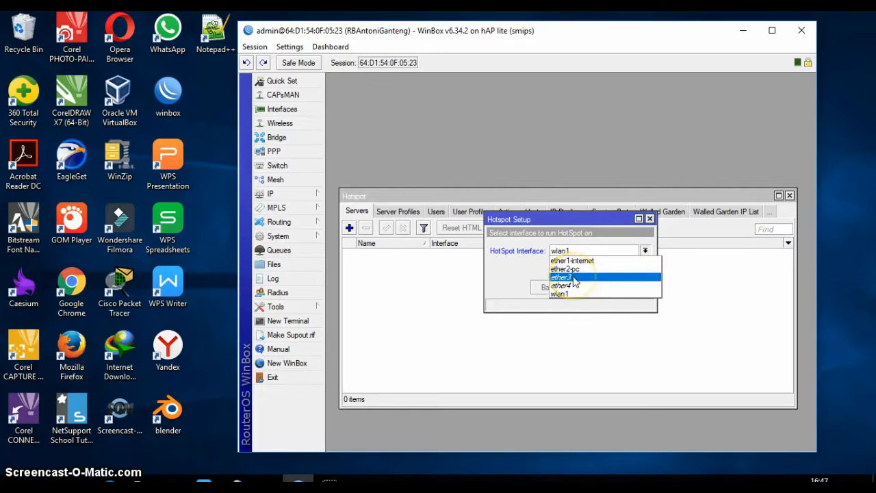
left_click(506, 304)
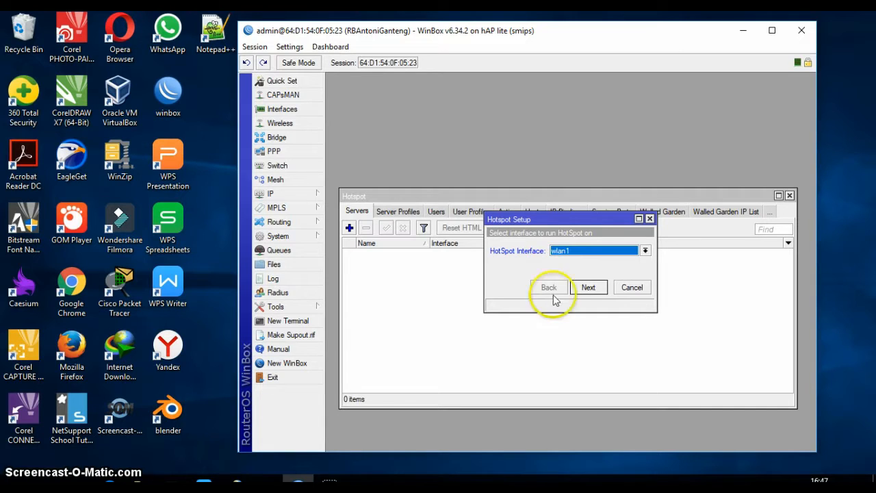
left_click(588, 293)
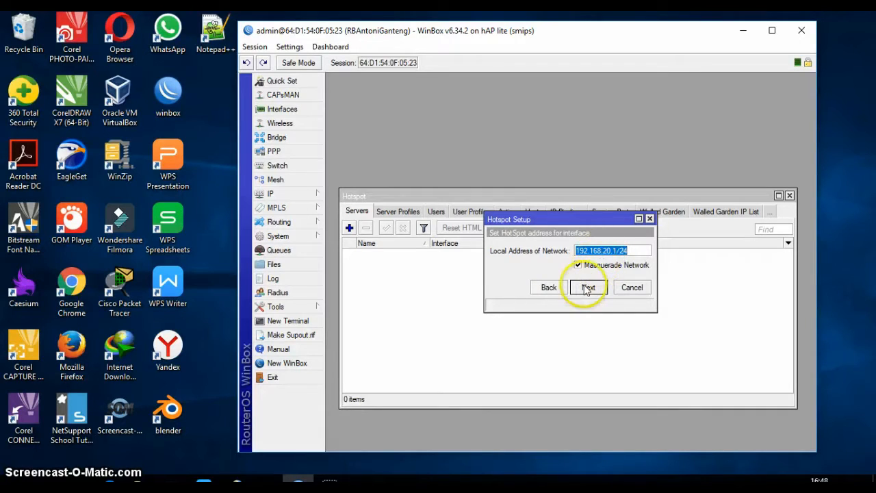
Accept 192.168.20.1/24, the default pool, no certificate or SMTP; add DNS 192.168.20.1 and DNS name sekolah.
left_click(587, 288)
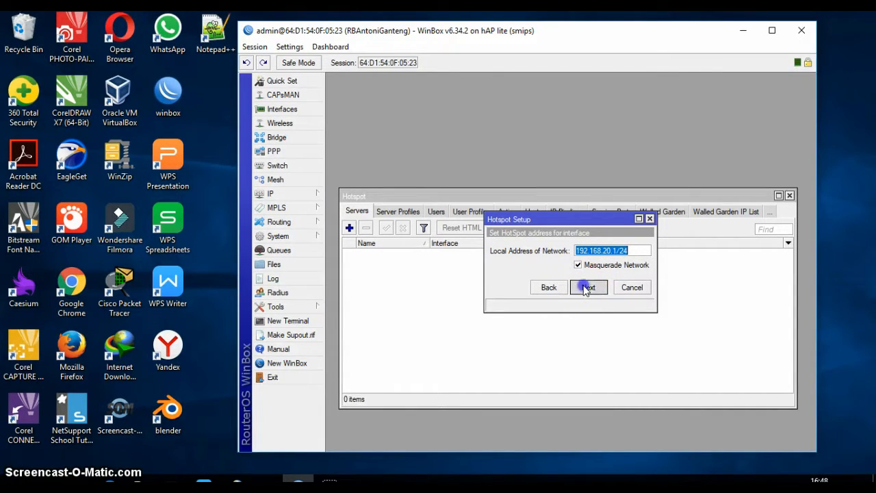
left_click(588, 289)
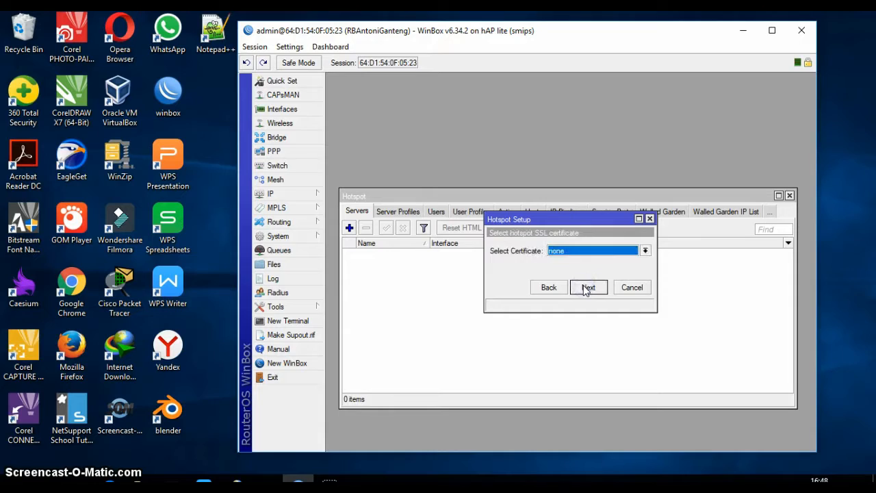
left_click(585, 289)
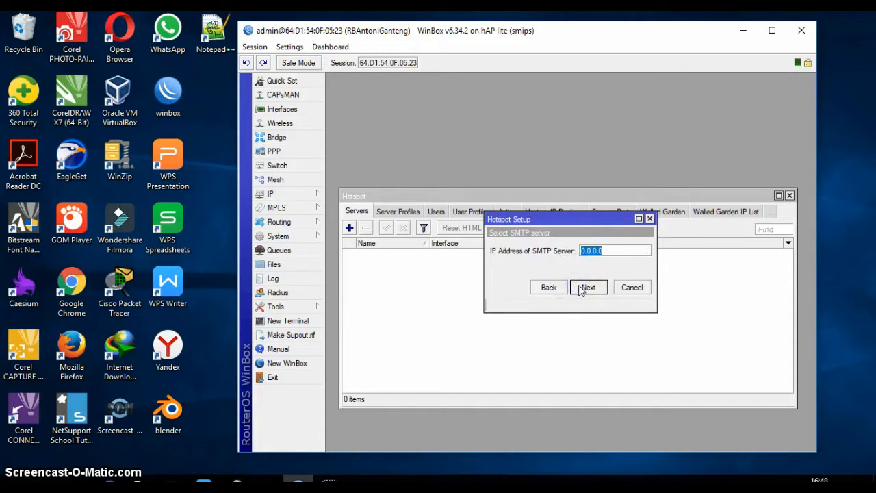
left_click(586, 288)
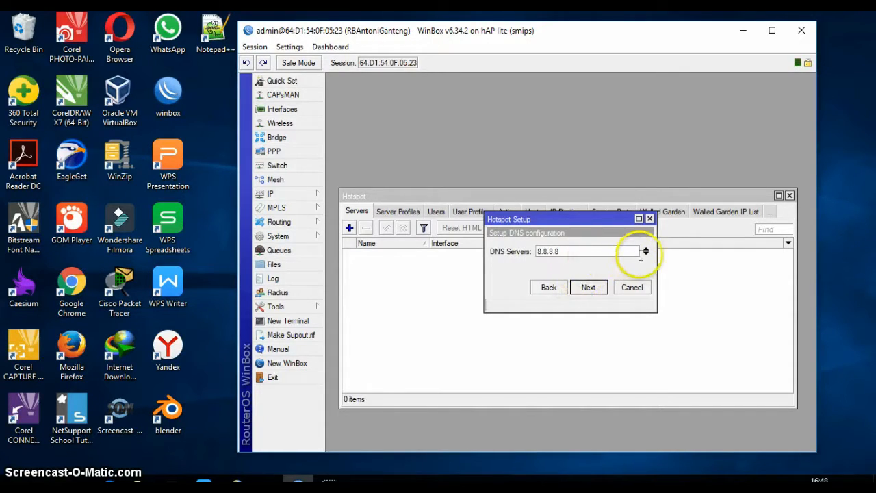
left_click(646, 251)
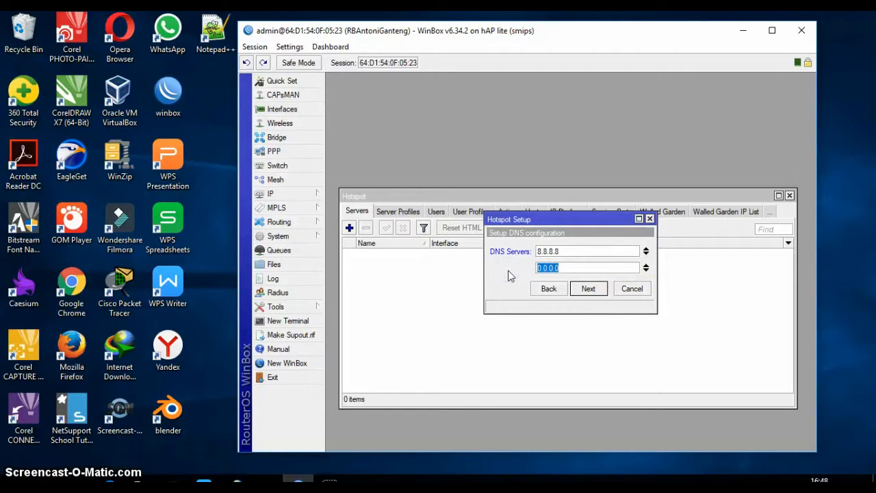
type("192.168.20.1")
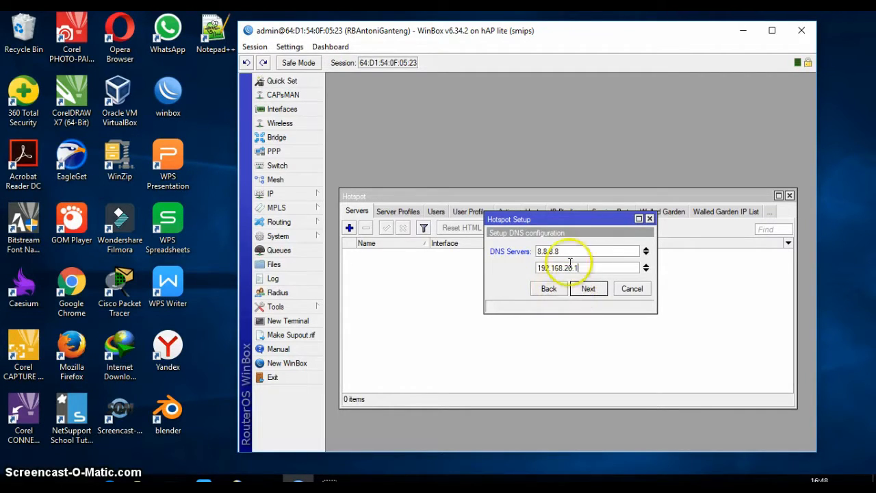
left_click(588, 288)
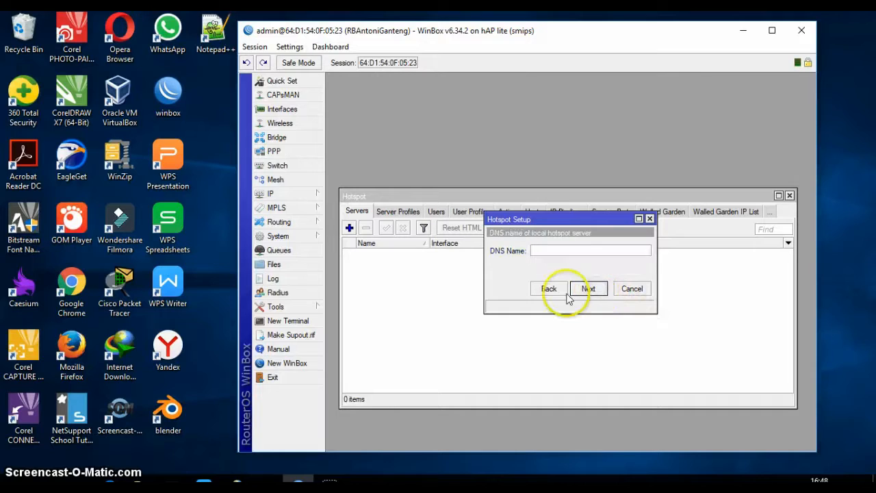
type("sekolah.sch.id")
left_click(589, 289)
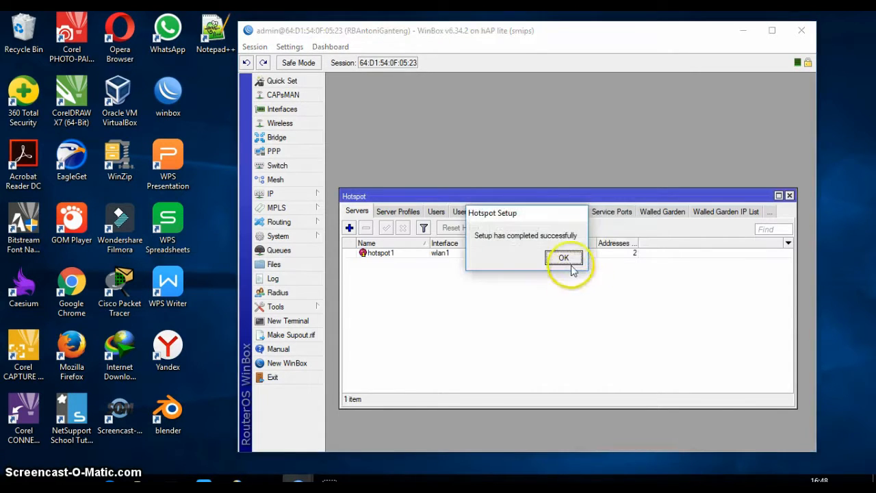
left_click(563, 258)
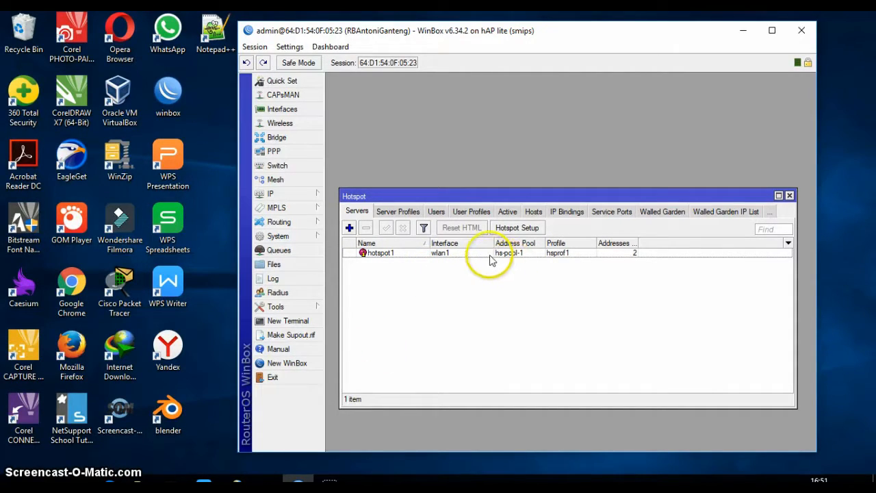
Draft a new user profile Guru with no pool, no MAC cookie, rate limit 256k/256k.
left_click(425, 252)
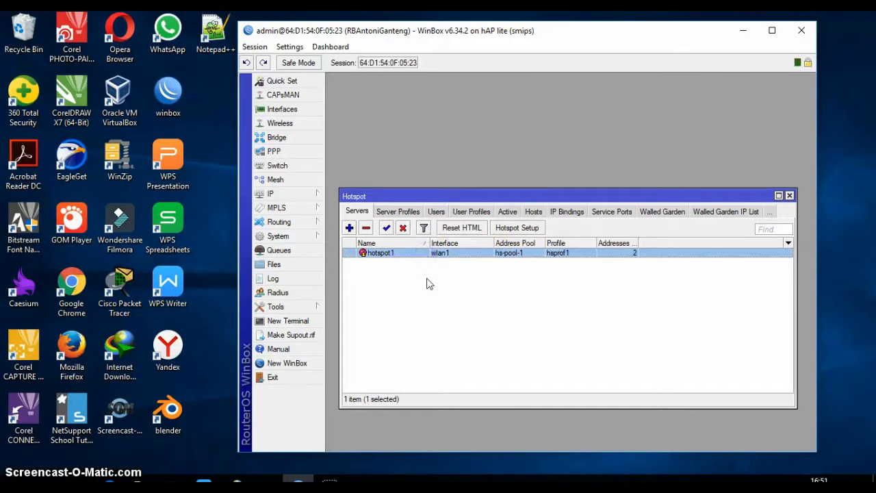
left_click(471, 218)
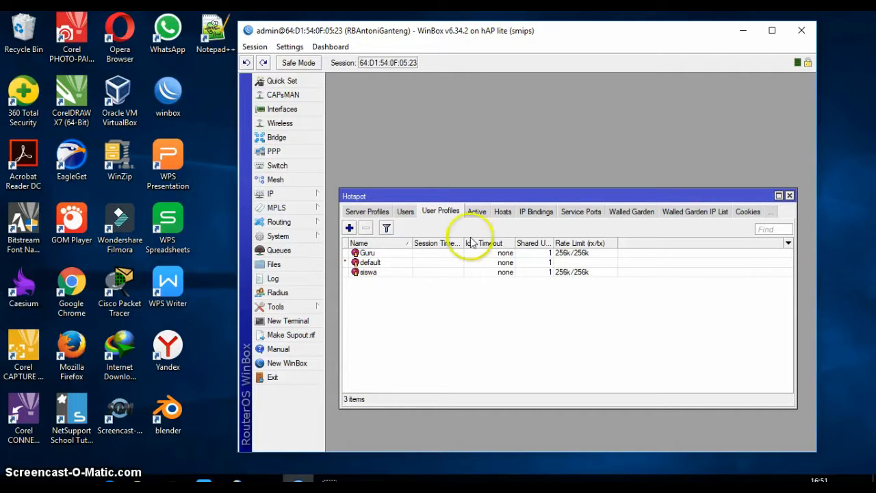
left_click(349, 229)
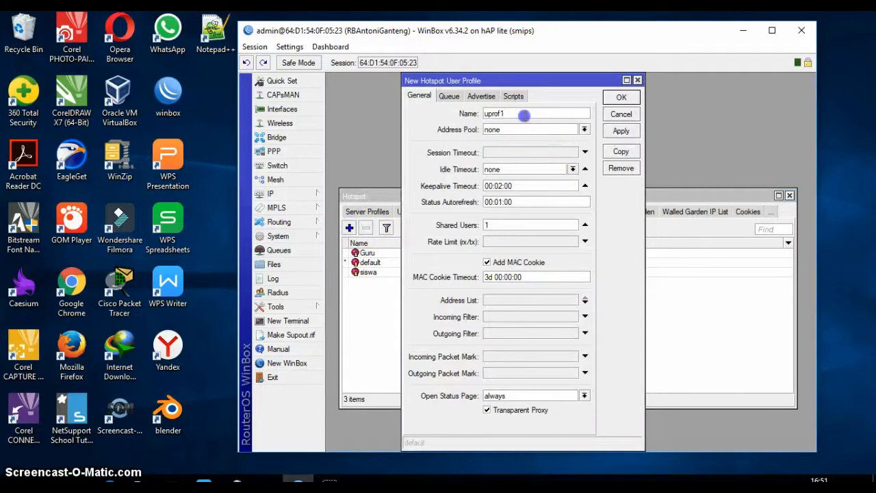
type("Guru")
left_click(584, 129)
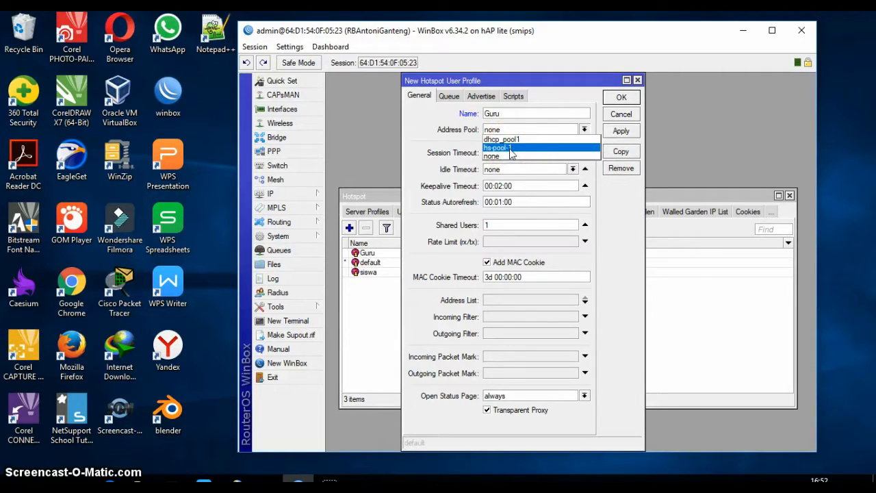
left_click(606, 170)
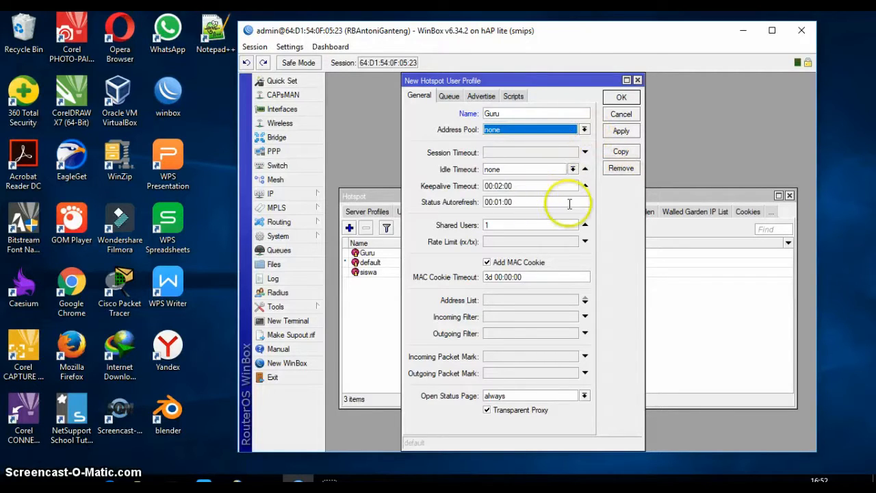
left_click(487, 262)
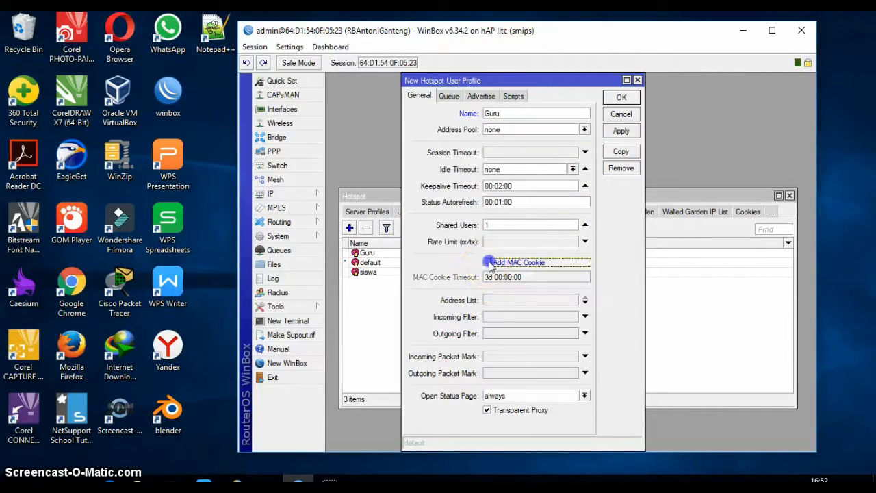
left_click(540, 241)
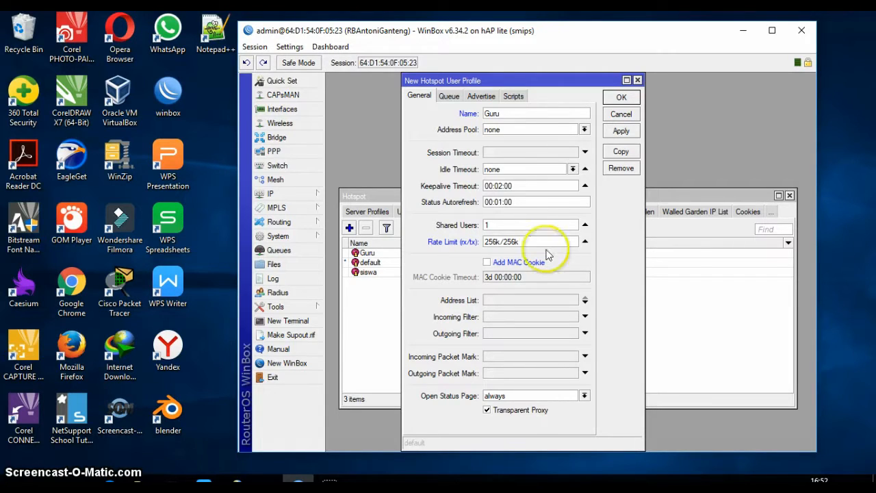
Apply the Guru profile, dismiss the duplicate-name error and close the dialog.
left_click(622, 136)
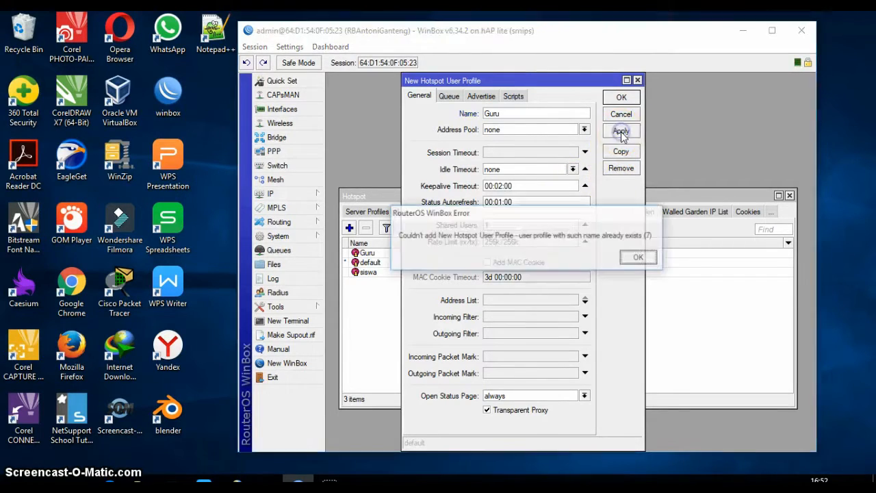
left_click(636, 257)
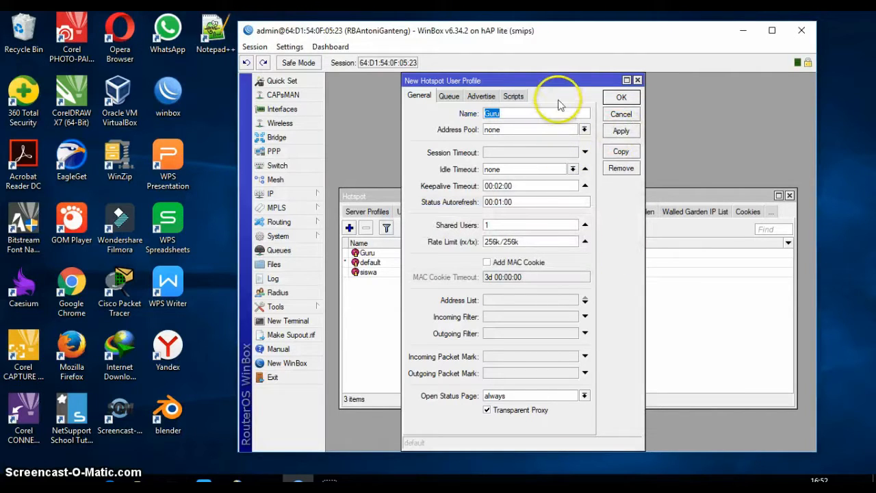
left_click_drag(563, 82, 532, 236)
left_click(607, 233)
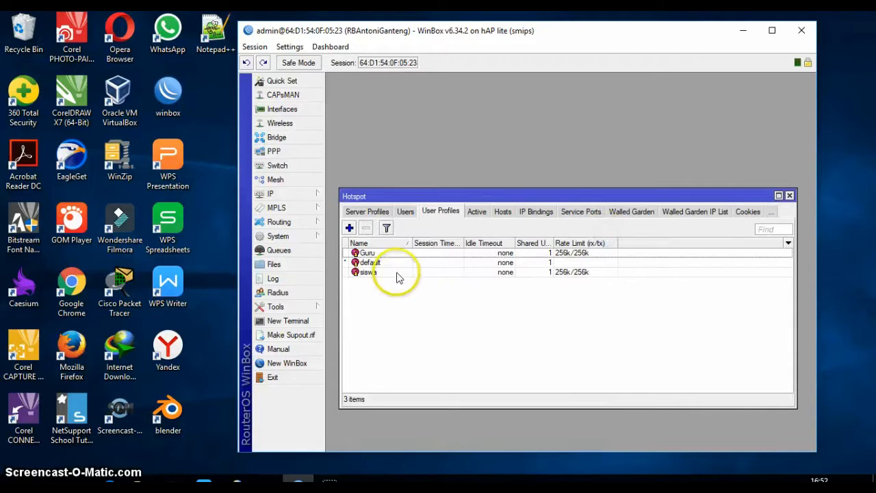
Delete the existing Guru and siswa user profiles.
left_click(373, 262)
left_click(363, 253)
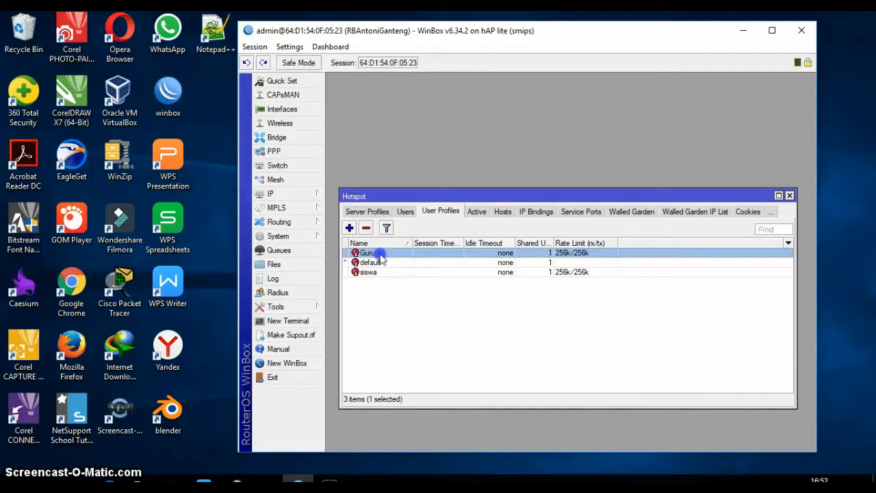
left_click(367, 230)
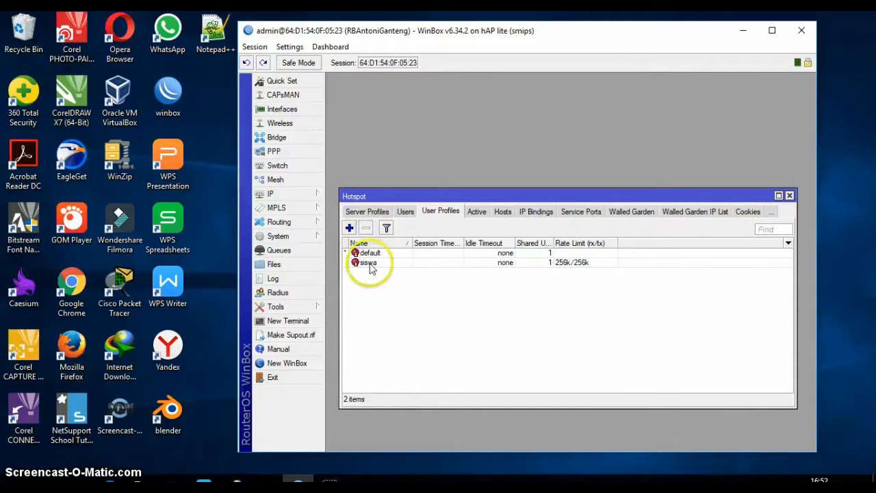
left_click(364, 263)
left_click(366, 229)
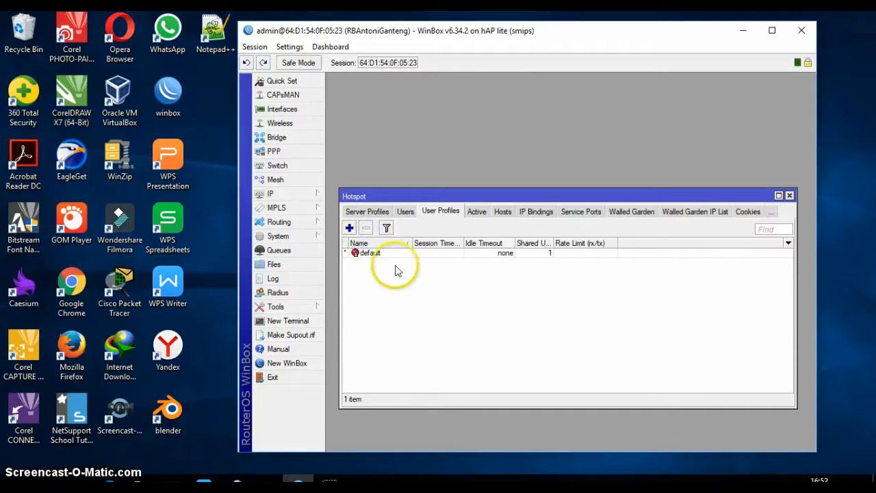
Add a guru user profile with rate limit 256k/256k.
left_click(349, 228)
type("guru")
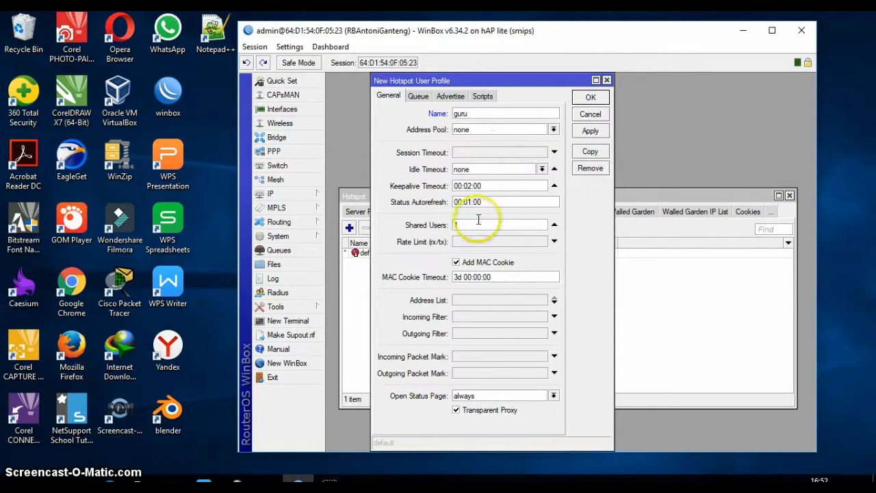
left_click(472, 243)
type("2")
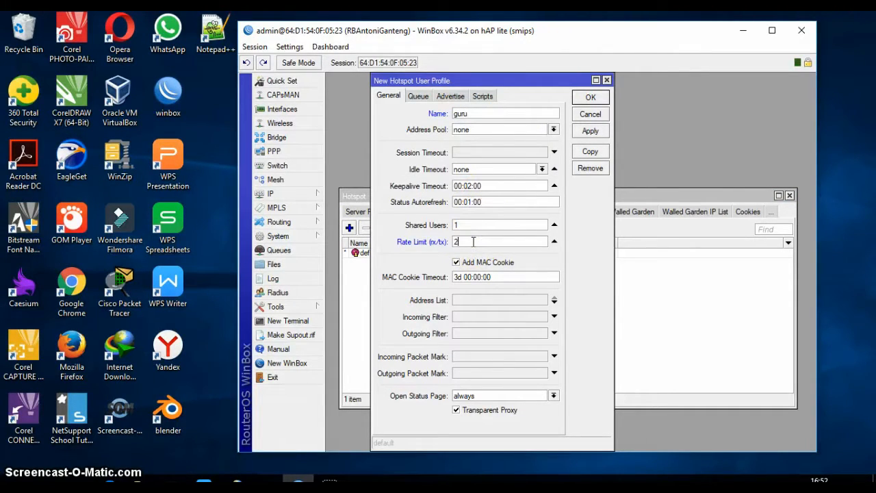
type("56k/256k")
left_click(590, 130)
left_click(591, 98)
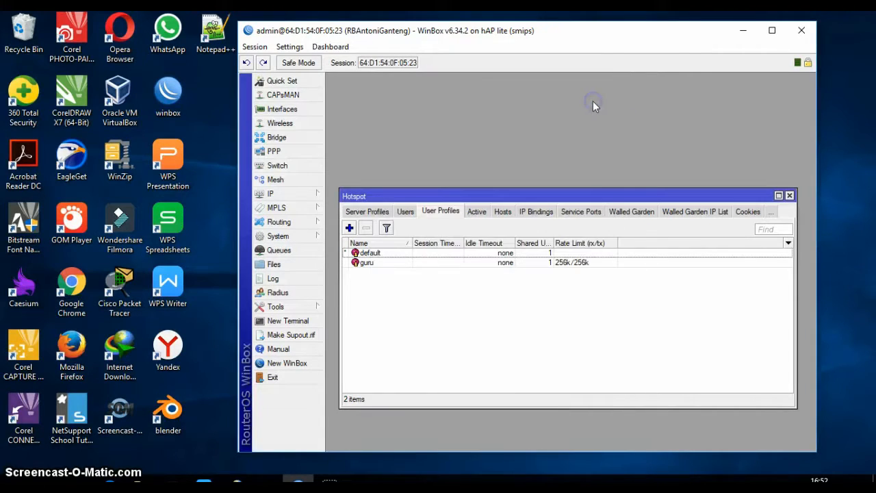
Add a siswa user profile with rate limit 256k/256, then show the hotspot Users list.
left_click(350, 228)
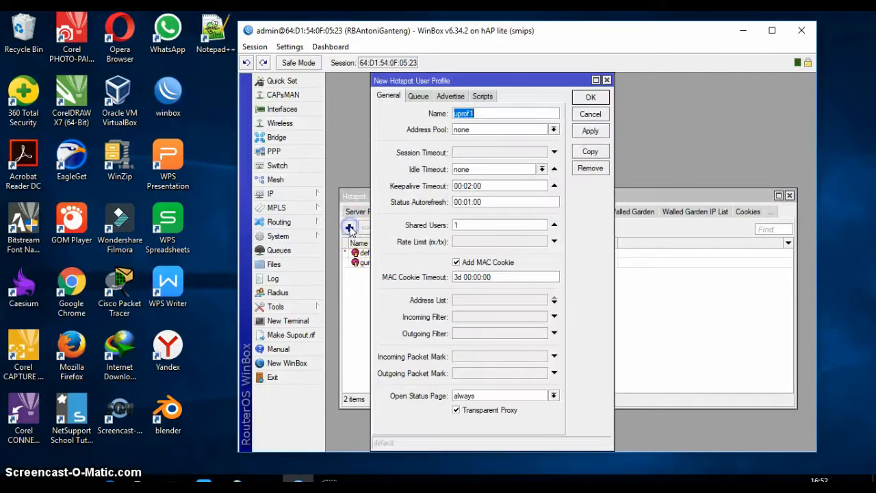
type("siswa")
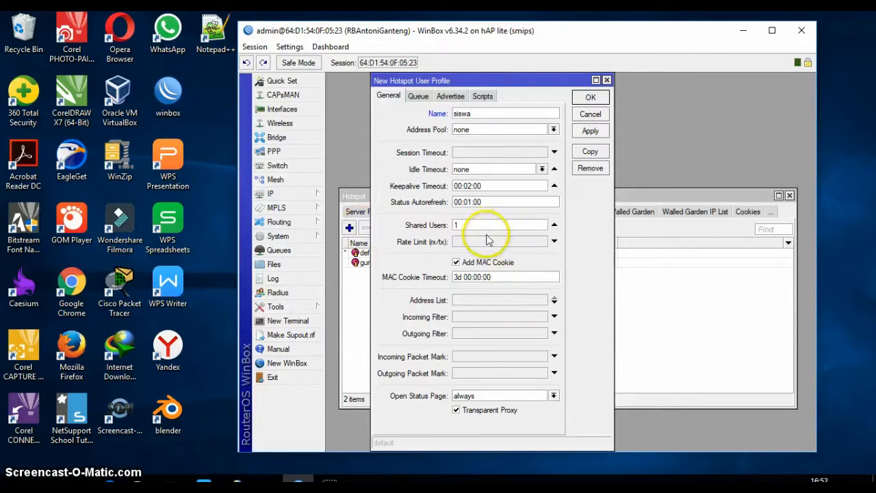
left_click(484, 240)
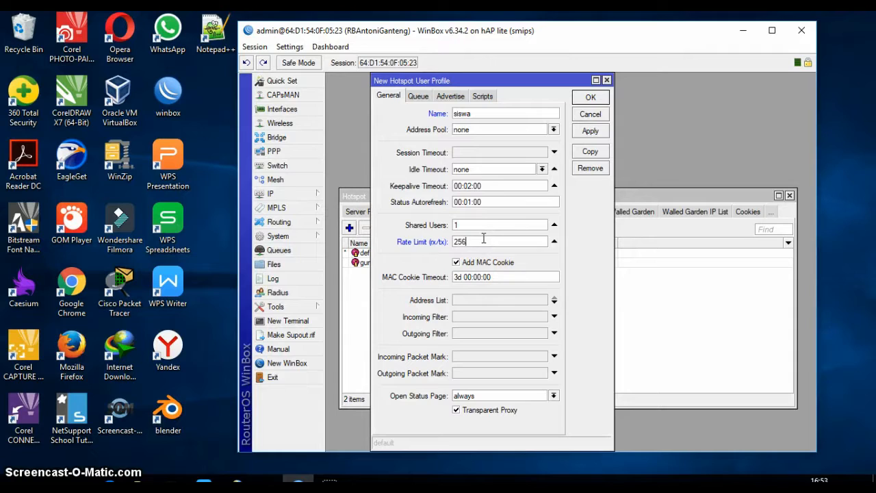
left_click(483, 239)
left_click(591, 130)
left_click(590, 97)
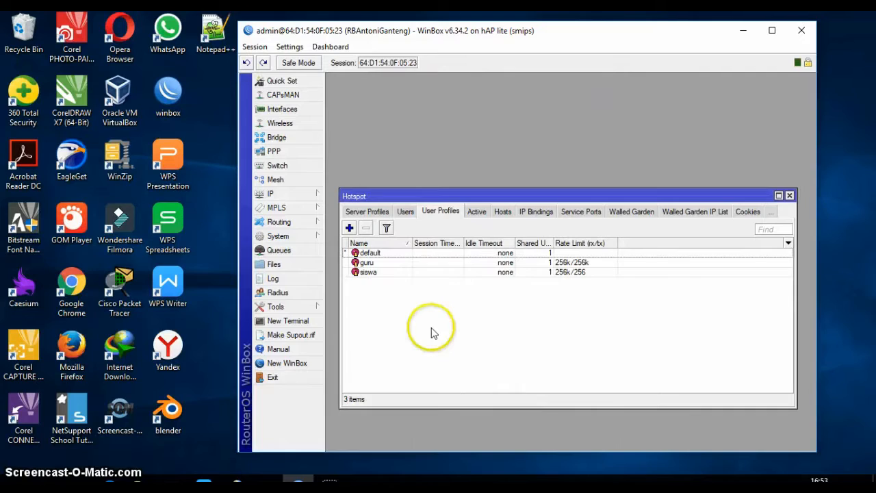
left_click(405, 212)
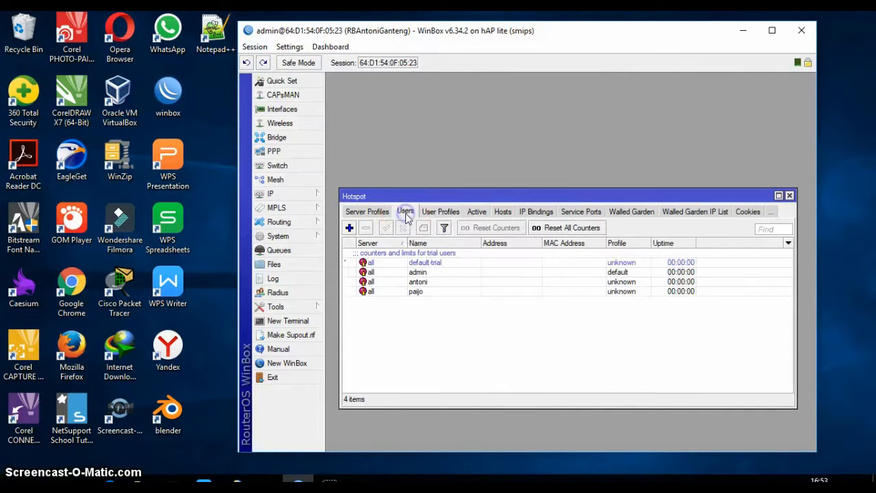
Add a hotspot user with a name and password on the guru profile.
left_click(349, 228)
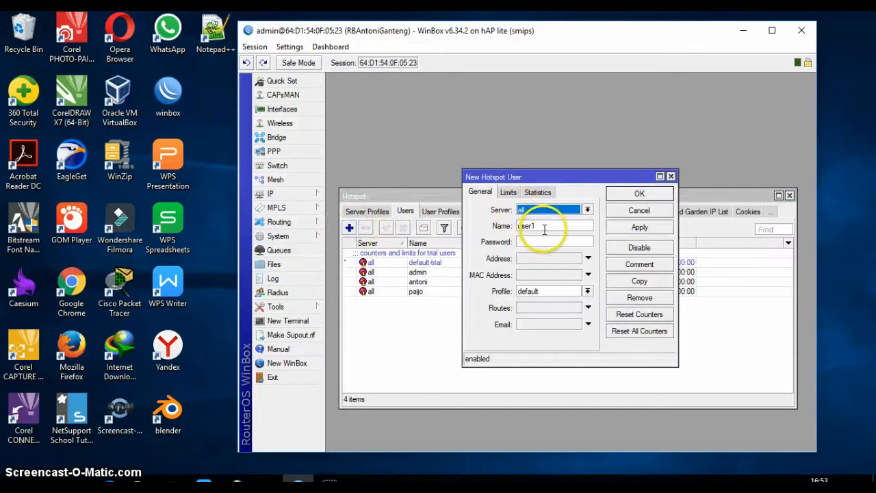
left_click(587, 291)
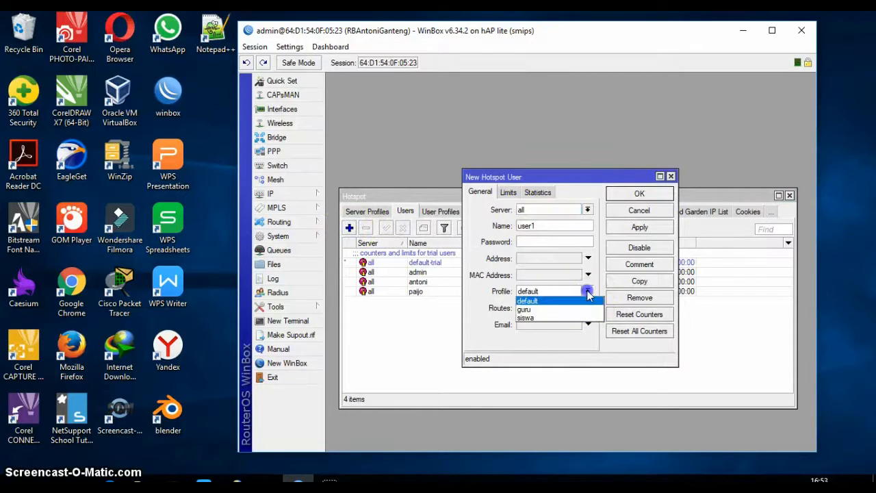
left_click(554, 311)
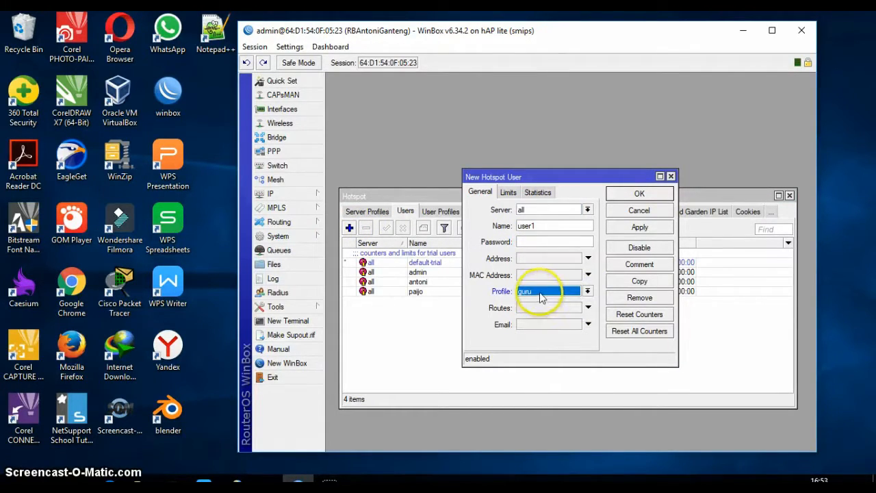
left_click_drag(589, 227, 504, 228)
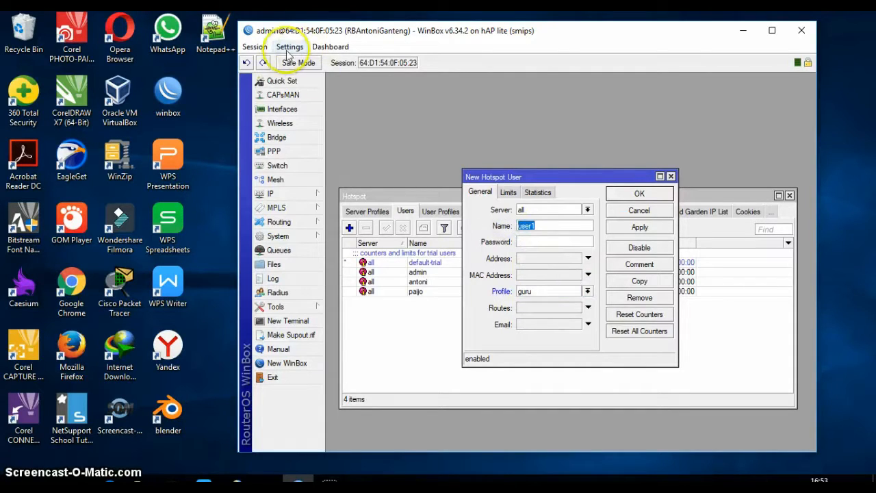
left_click(255, 47)
left_click(286, 47)
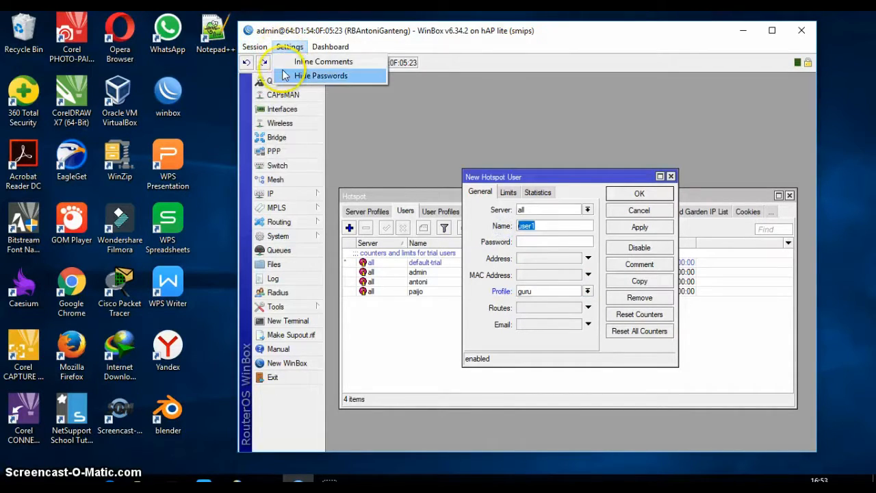
left_click(548, 226)
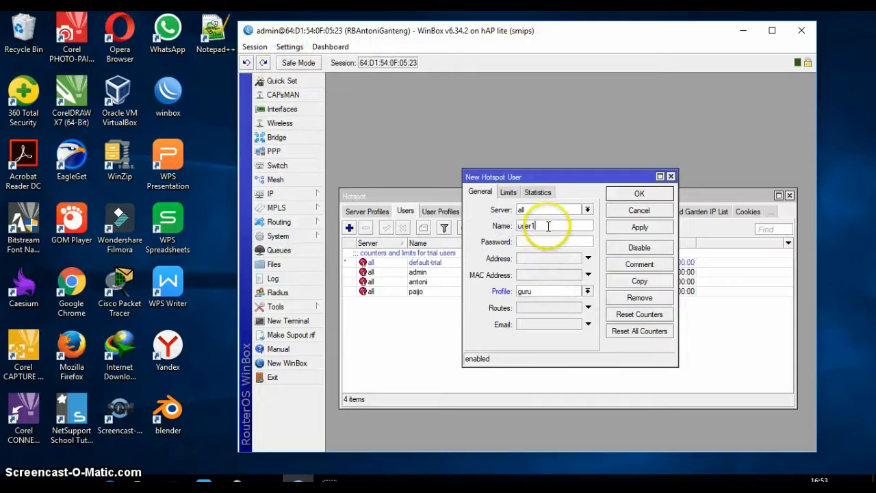
double_click(548, 226)
type("pribadi")
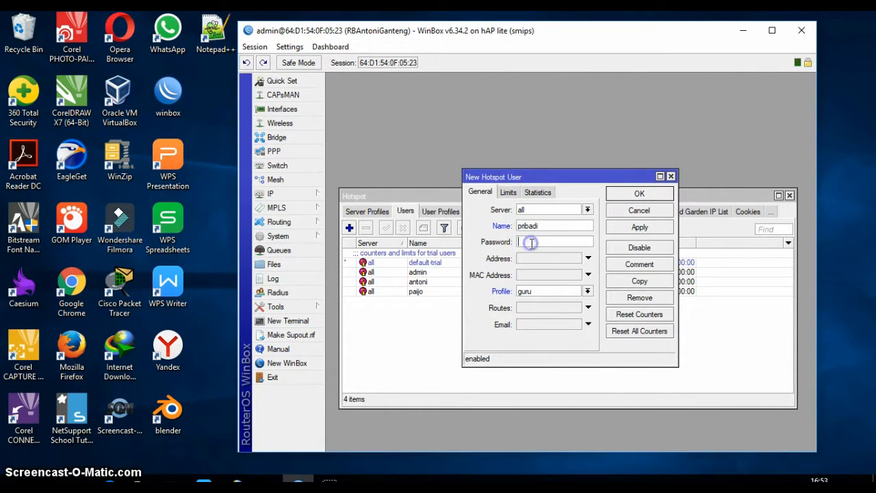
left_click(531, 242)
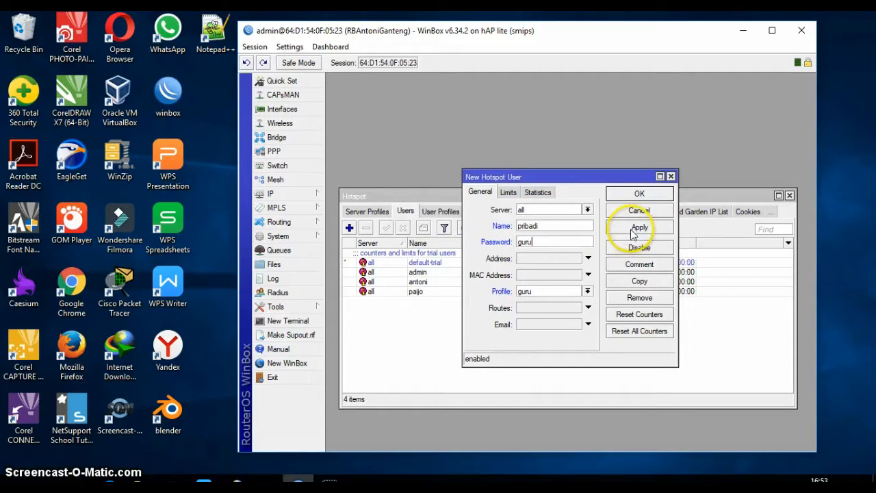
left_click(508, 191)
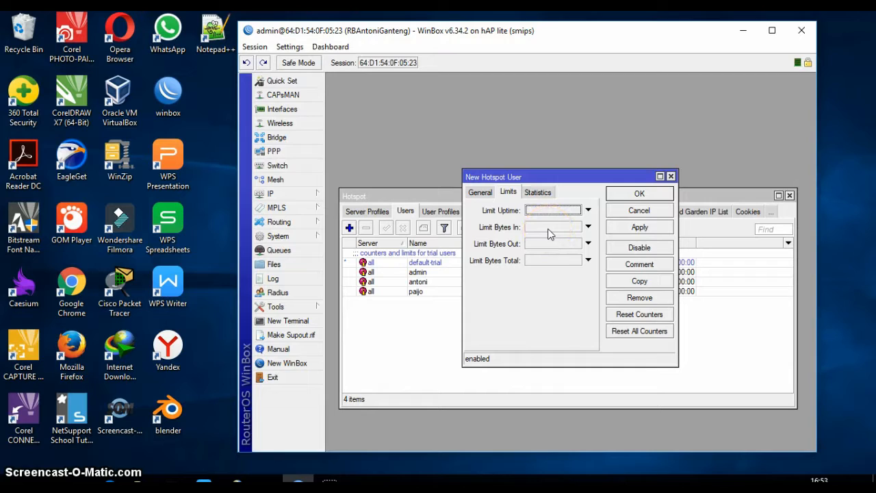
left_click(480, 192)
left_click(640, 227)
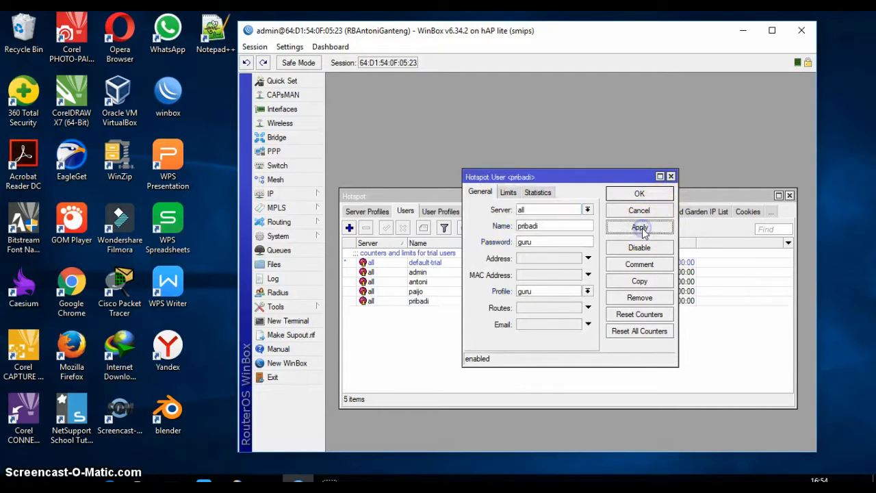
left_click(640, 194)
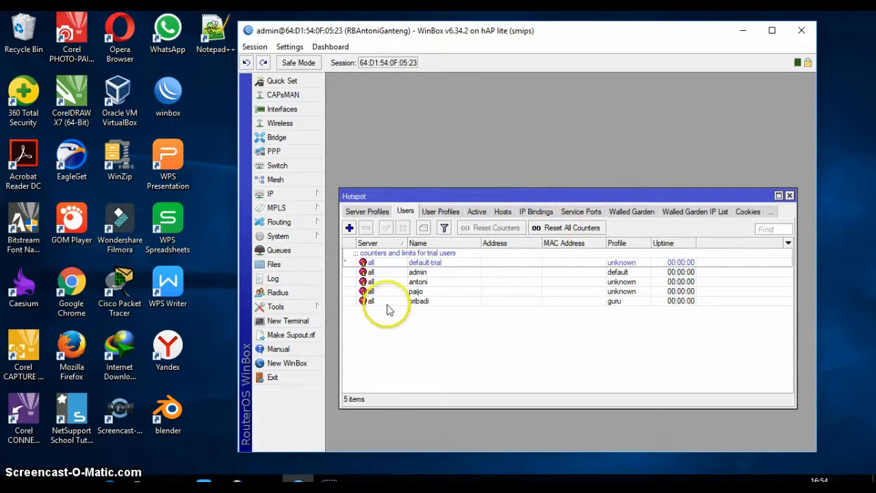
Add a second hotspot user with a name and password on the siswa profile.
left_click(350, 228)
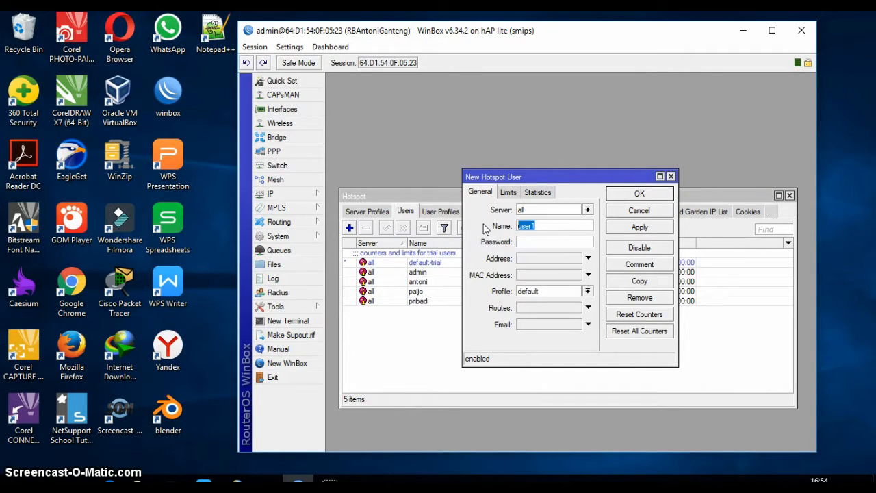
type("paimin")
left_click(521, 241)
type("siswa")
left_click(588, 291)
left_click(565, 319)
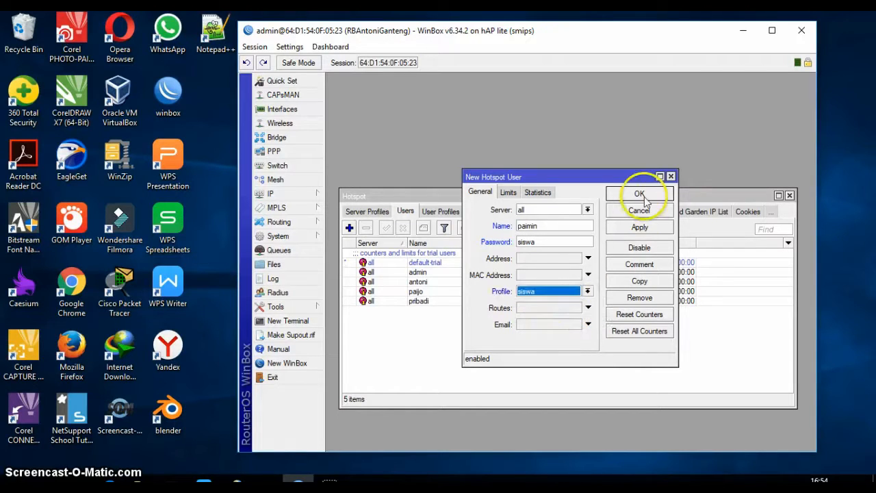
left_click(642, 229)
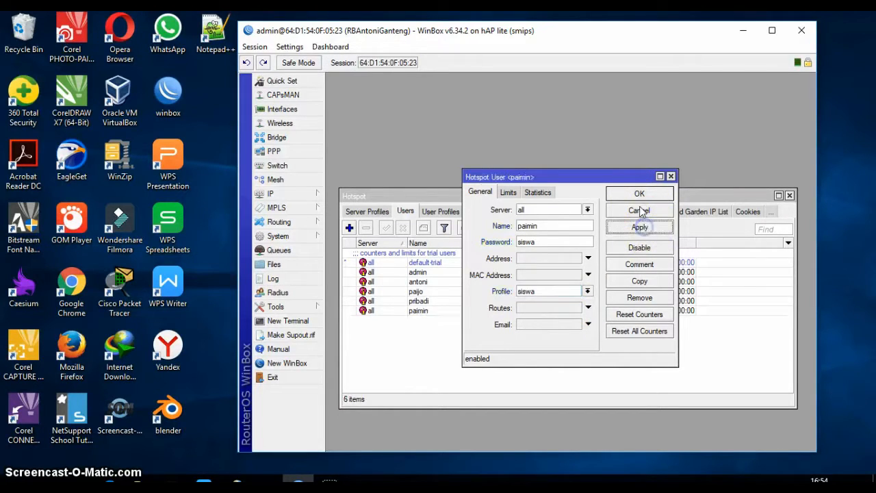
left_click(639, 194)
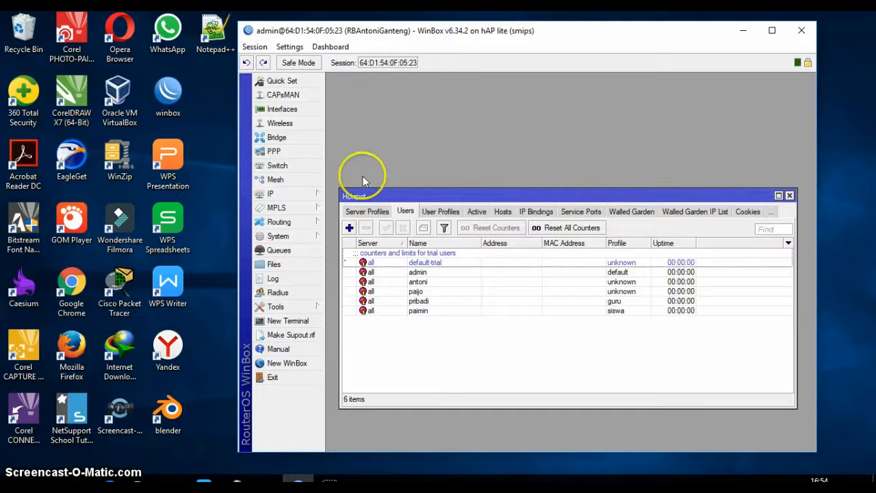
Add a walled garden allow entry for *bsnp-indonesia.org on destination port 80.
left_click(626, 212)
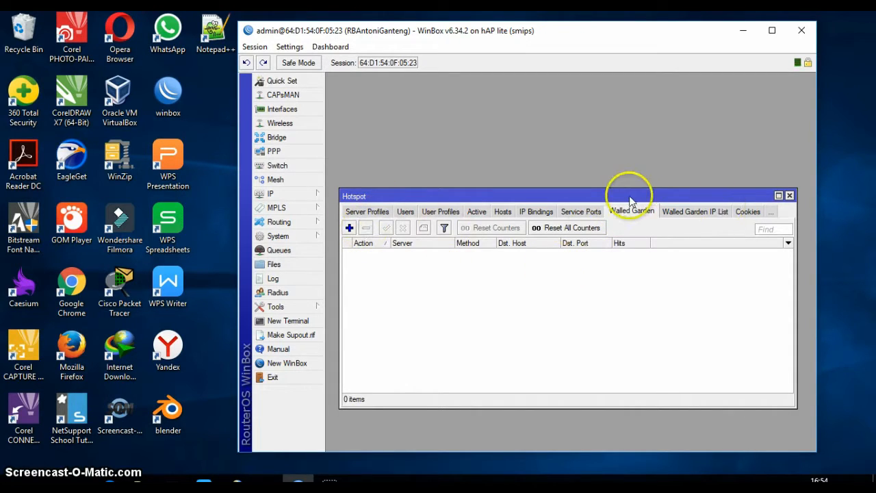
left_click(349, 228)
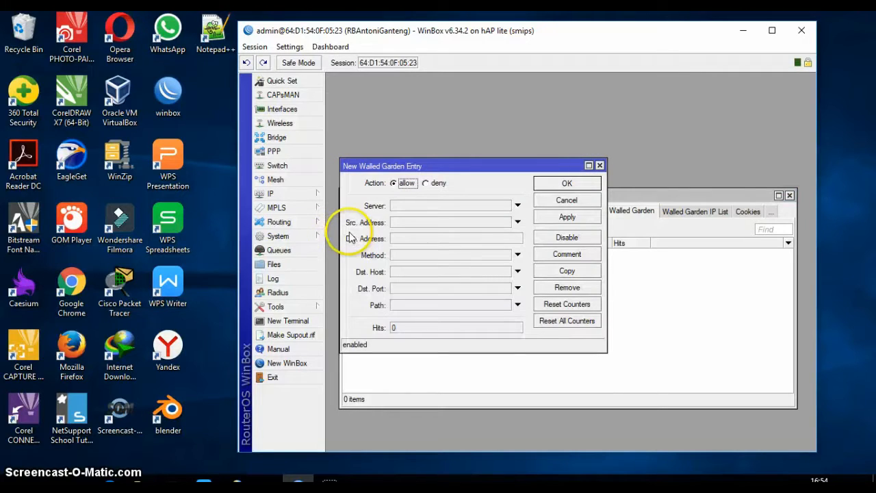
left_click(402, 272)
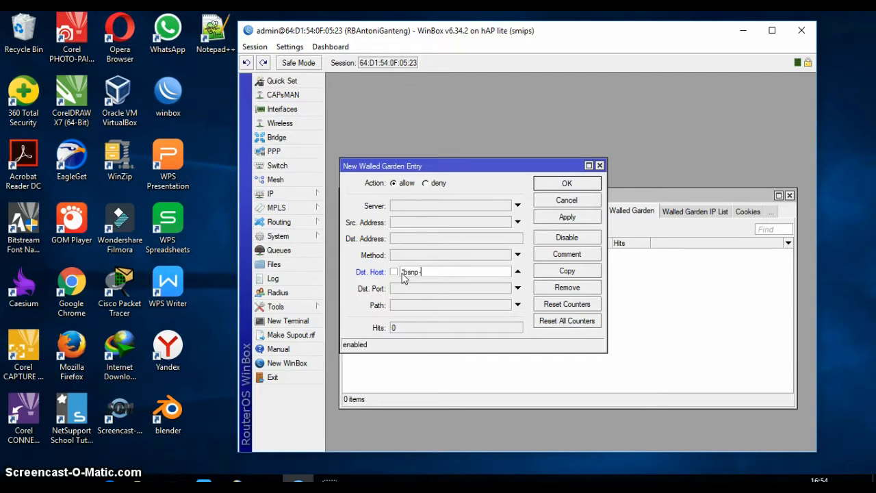
type("donesia.org")
left_click(405, 288)
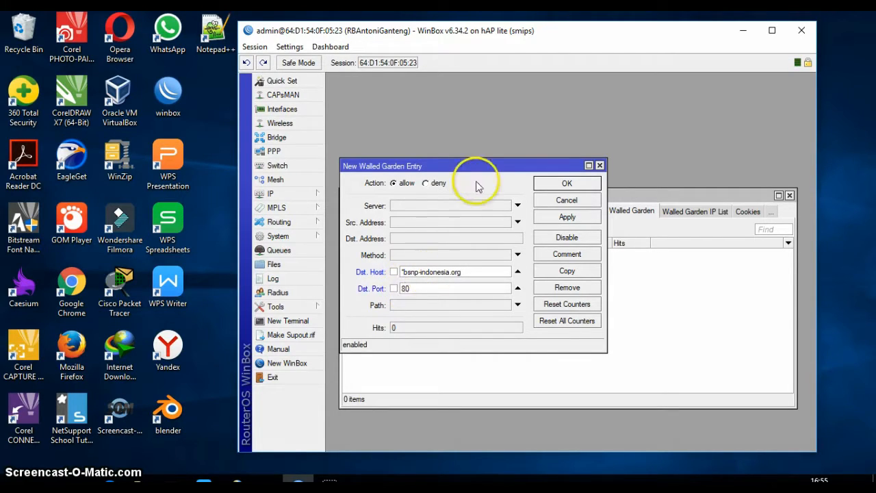
left_click(394, 183)
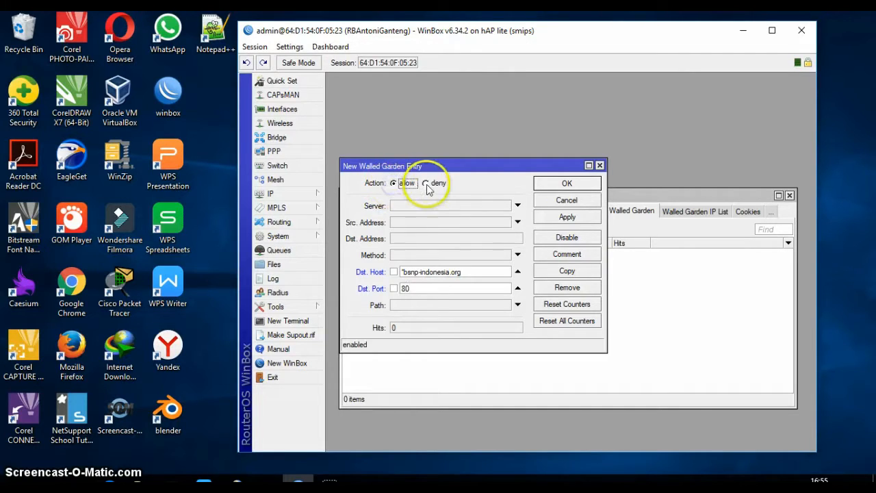
left_click(427, 184)
left_click(402, 185)
left_click(434, 184)
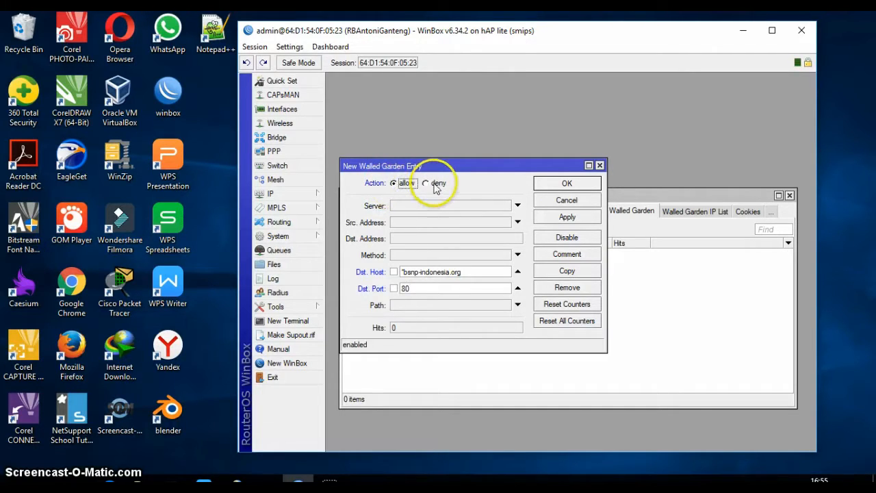
left_click(566, 218)
left_click(566, 183)
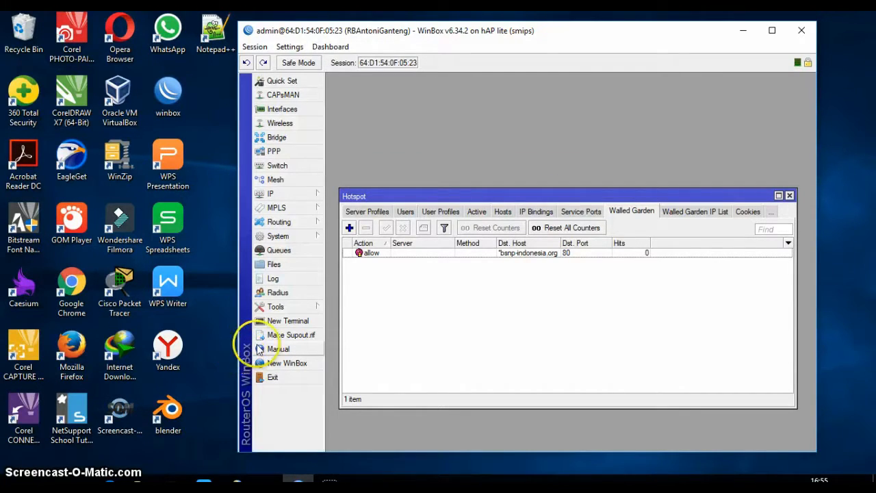
Select hotspot1 on the Servers tab and reset its HTML pages, confirming the overwrite.
left_click(370, 211)
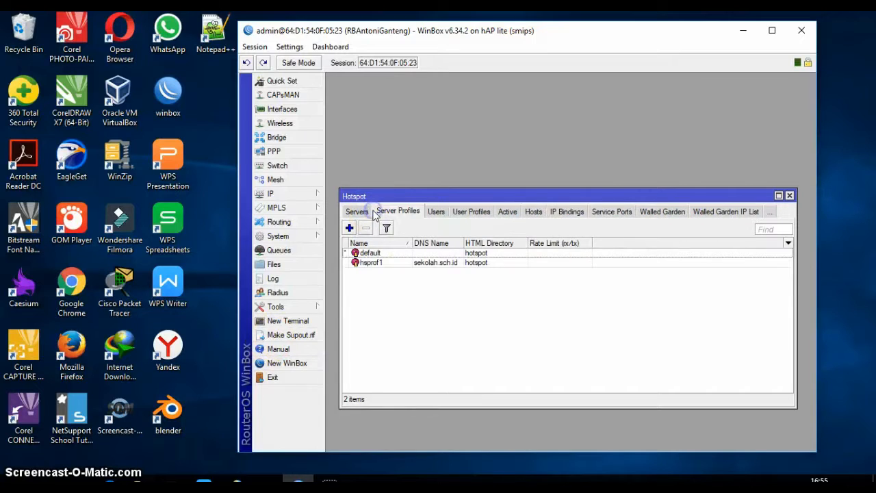
left_click(363, 213)
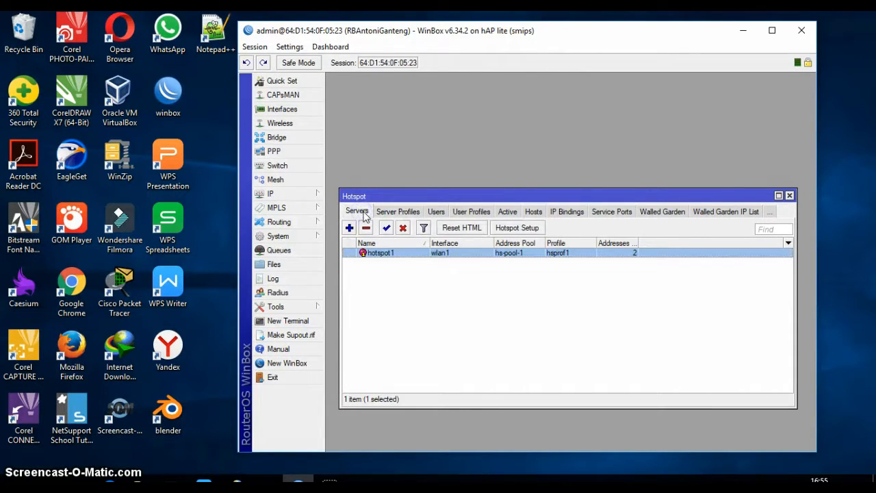
left_click(448, 255)
left_click(455, 228)
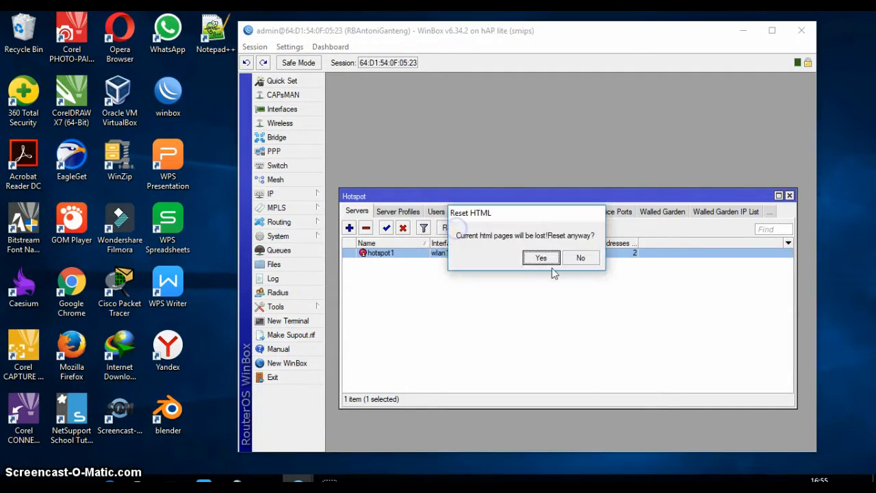
left_click(550, 261)
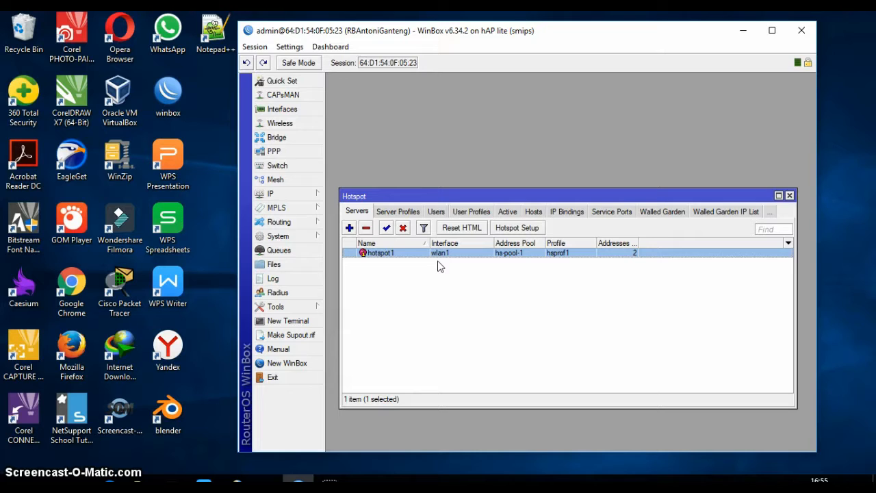
Drag the hotspot directory from the router's File List onto the desktop and open the copied folder.
left_click(287, 265)
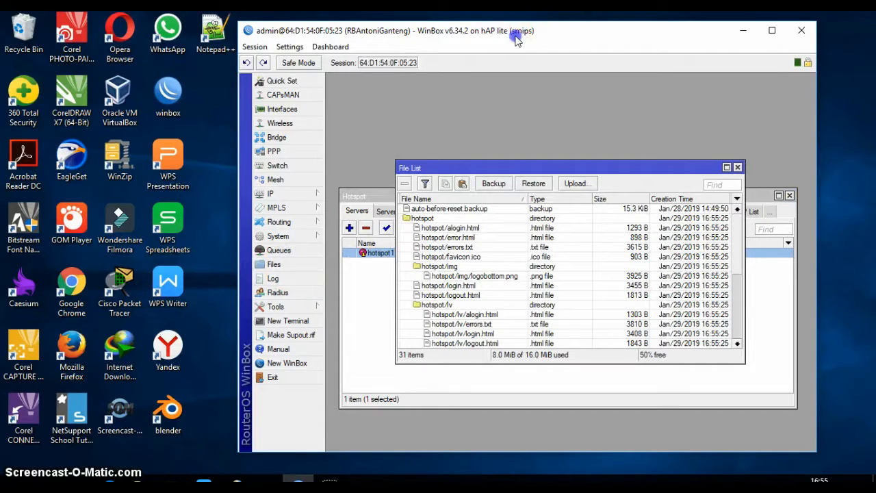
left_click_drag(554, 33, 348, 45)
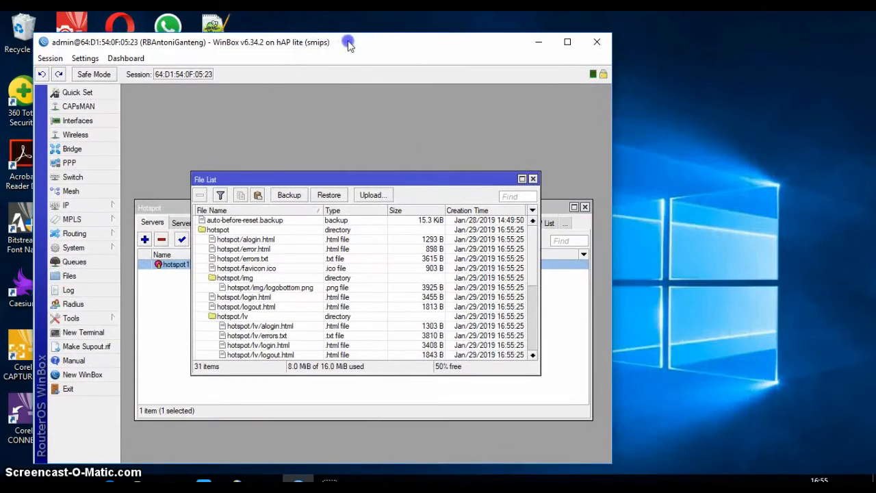
left_click(219, 231)
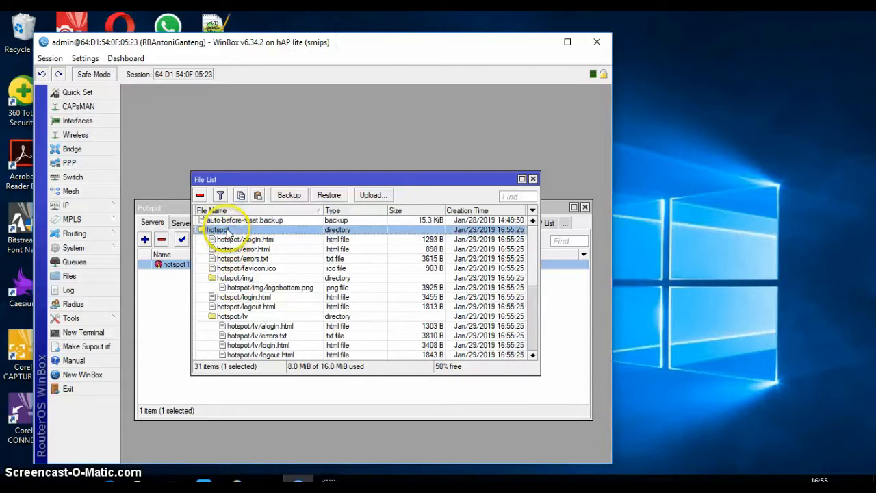
left_click(228, 230)
left_click_drag(228, 231, 664, 265)
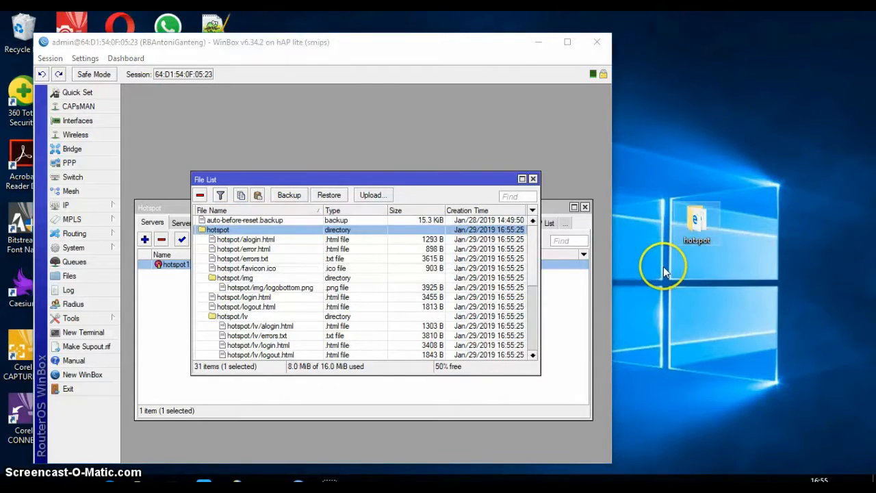
left_click(692, 197)
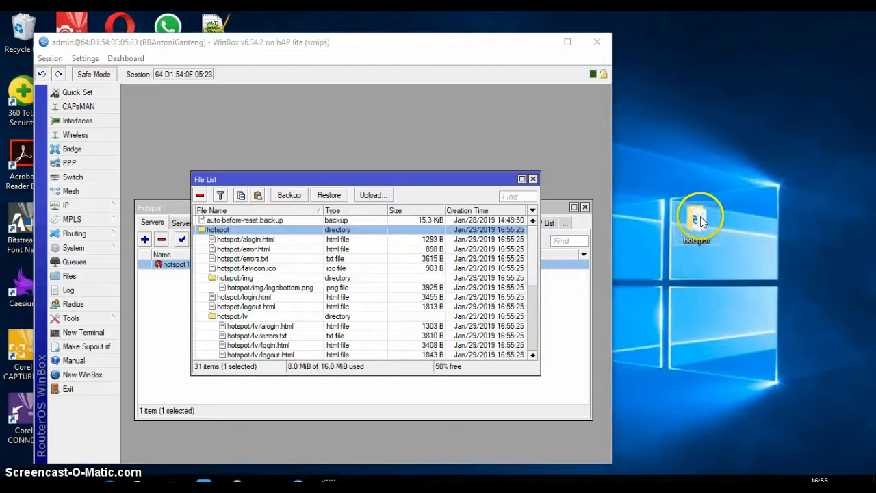
mouse_move(699, 221)
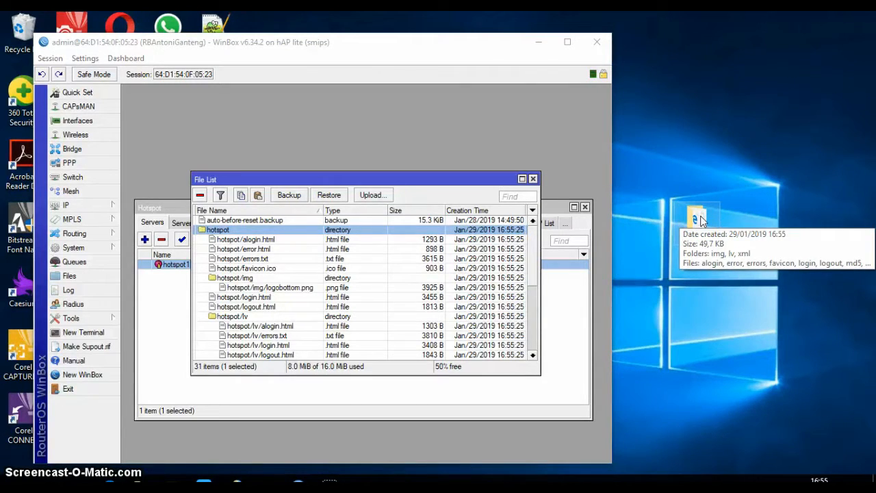
double_click(698, 217)
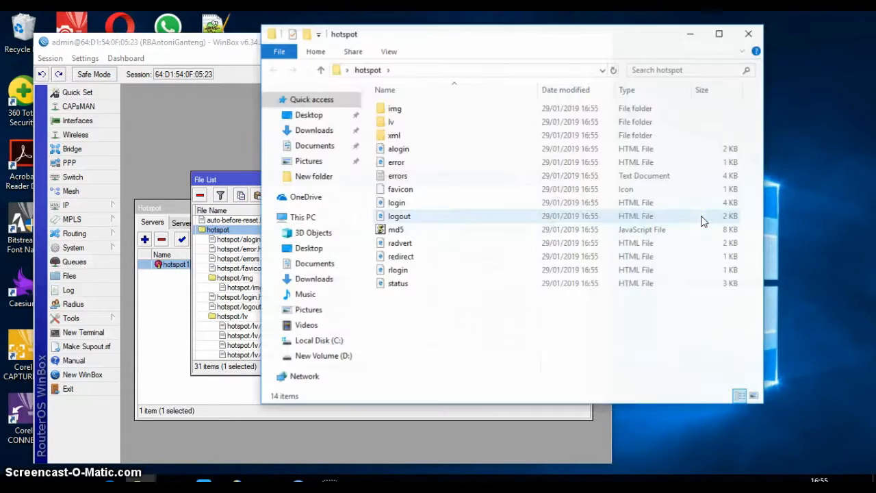
Open the copied login.html file in Google Chrome.
left_click(397, 205)
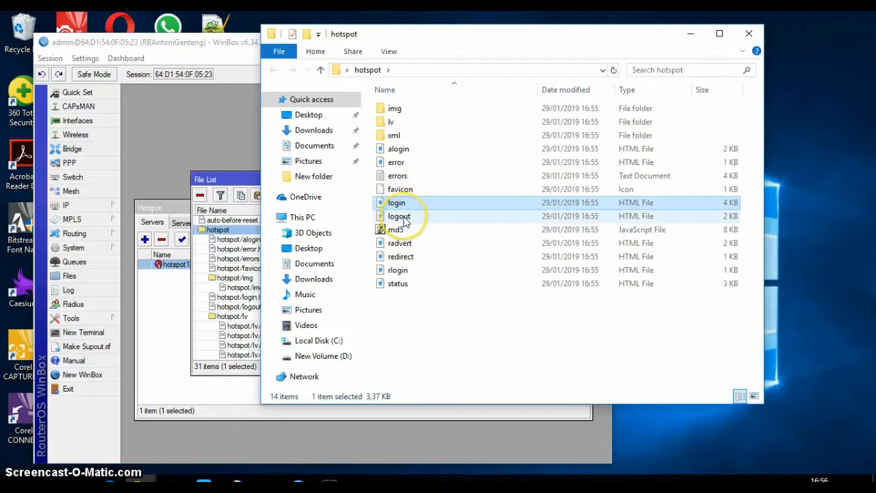
right_click(402, 207)
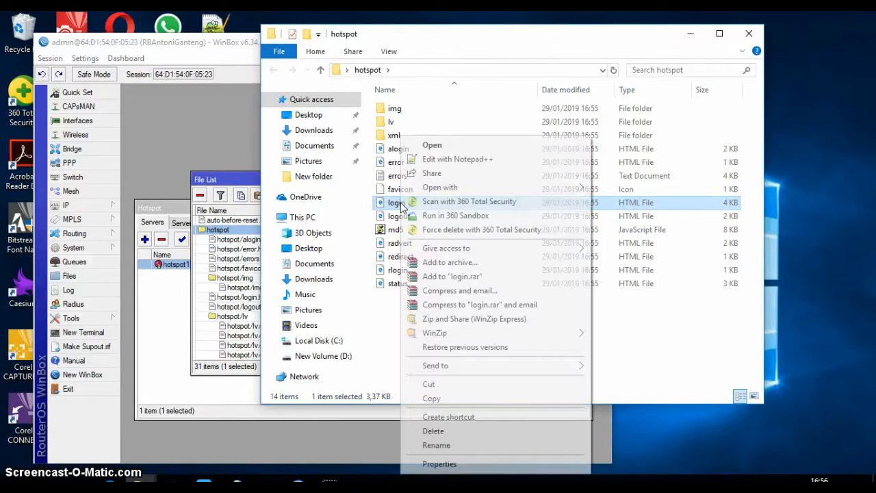
mouse_move(442, 191)
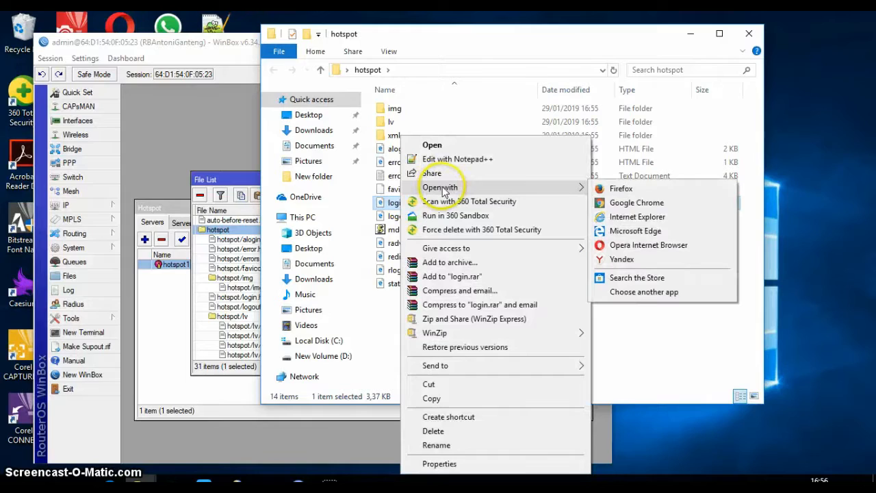
left_click(651, 204)
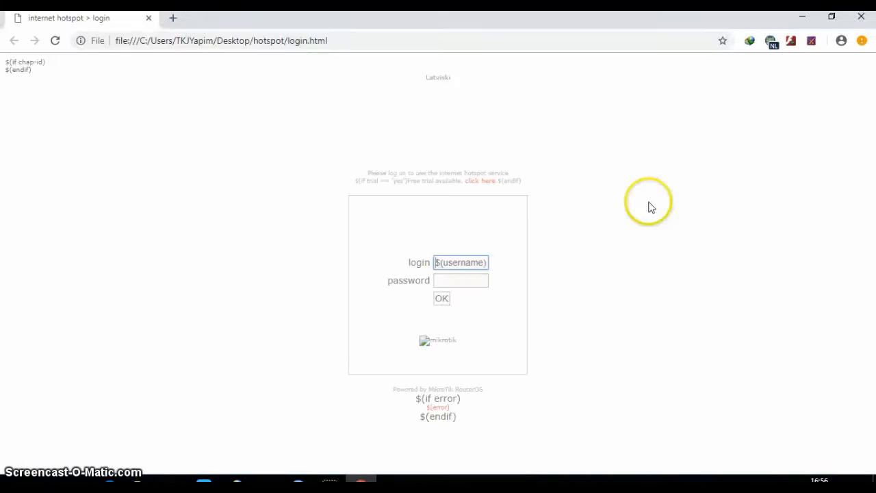
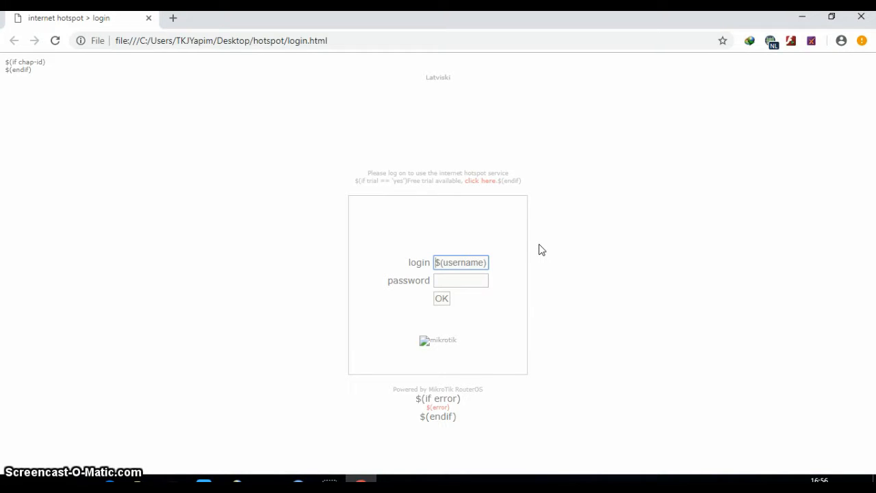
Close the Chrome login preview, bring up login.html's options, and start a Windows search.
left_click(861, 16)
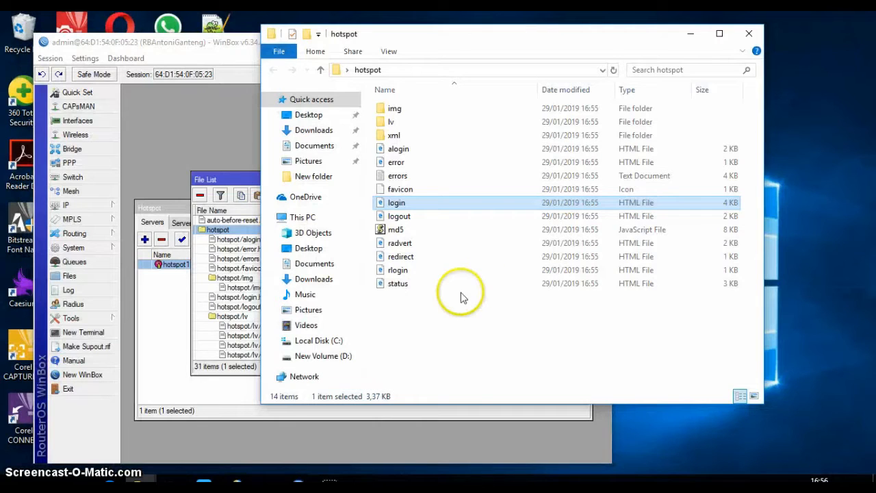
right_click(415, 205)
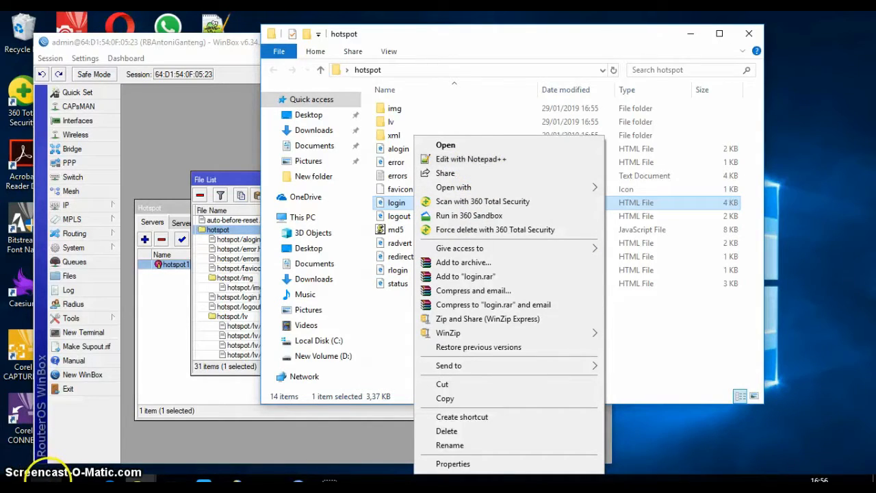
left_click(46, 481)
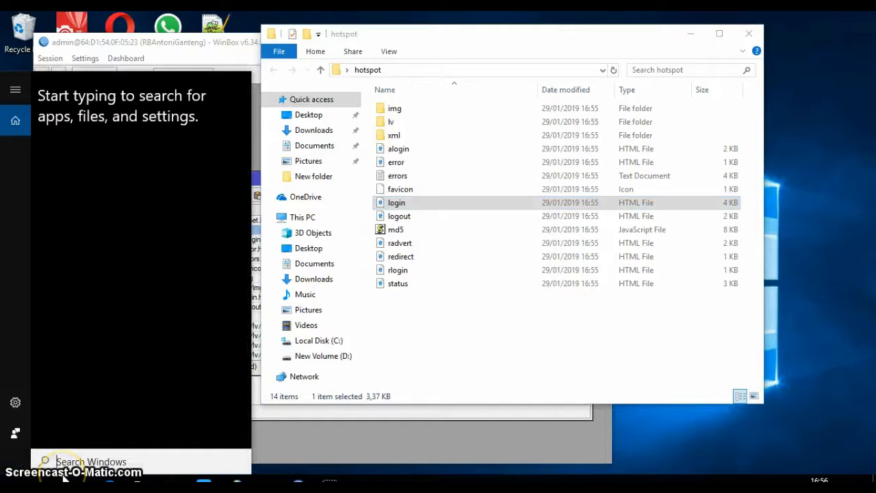
Search the Start menu for 'notep', dismiss it, and bring up login.html's options menu.
type("n")
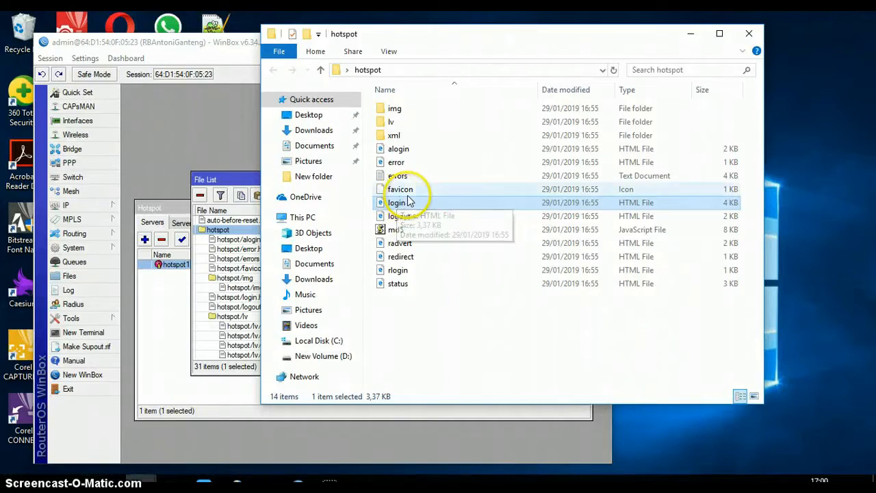
right_click(404, 207)
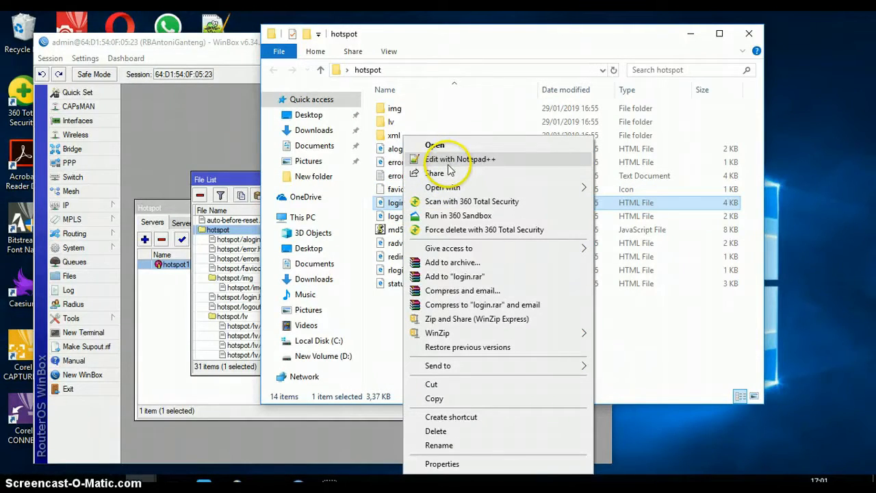
left_click(58, 481)
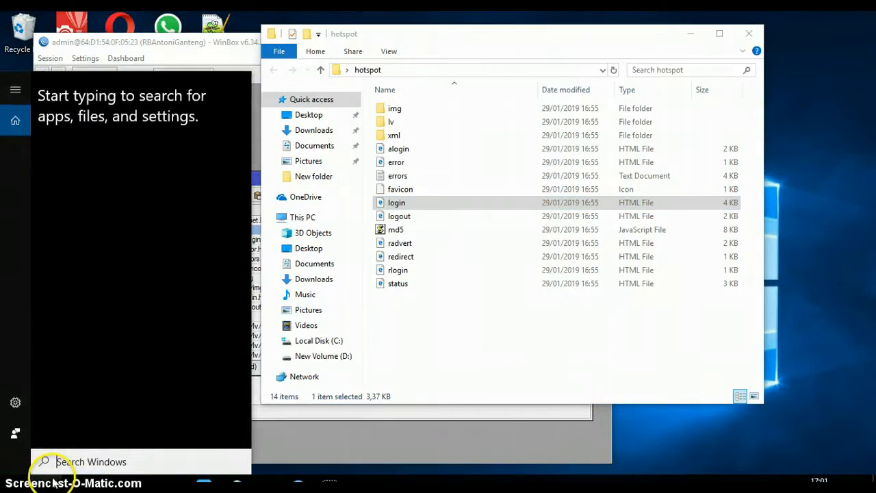
type("n")
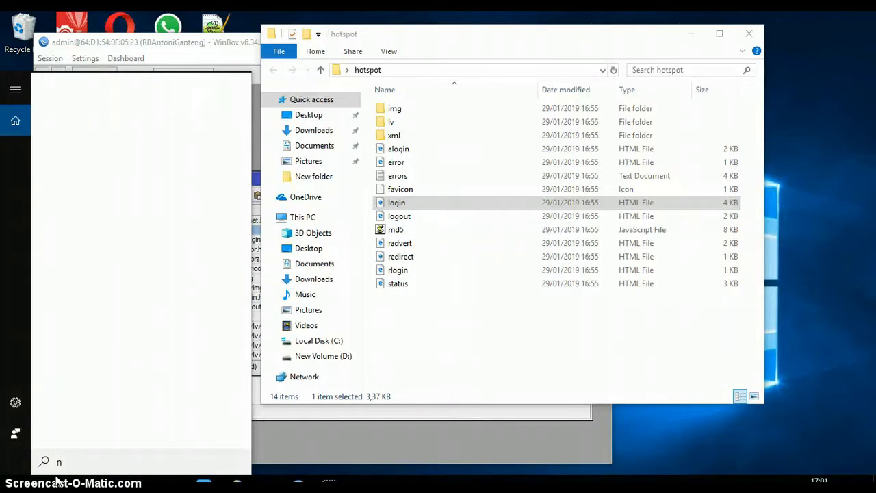
type("o")
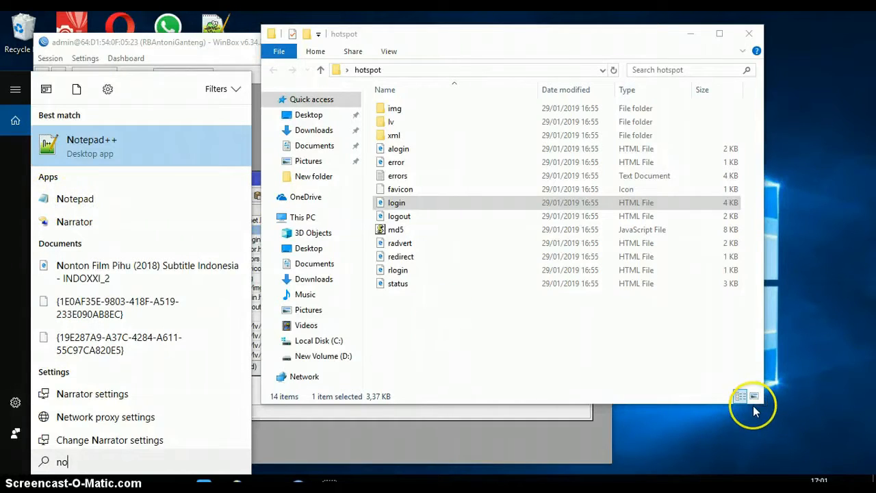
left_click(251, 445)
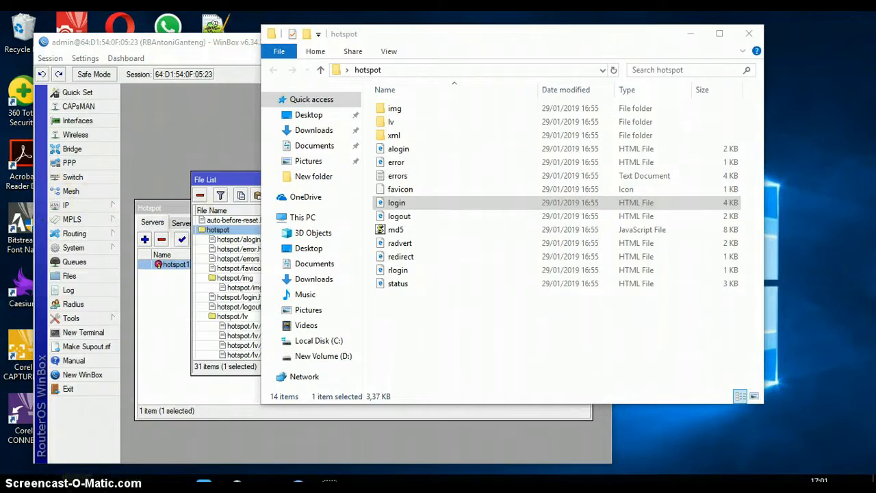
left_click(14, 483)
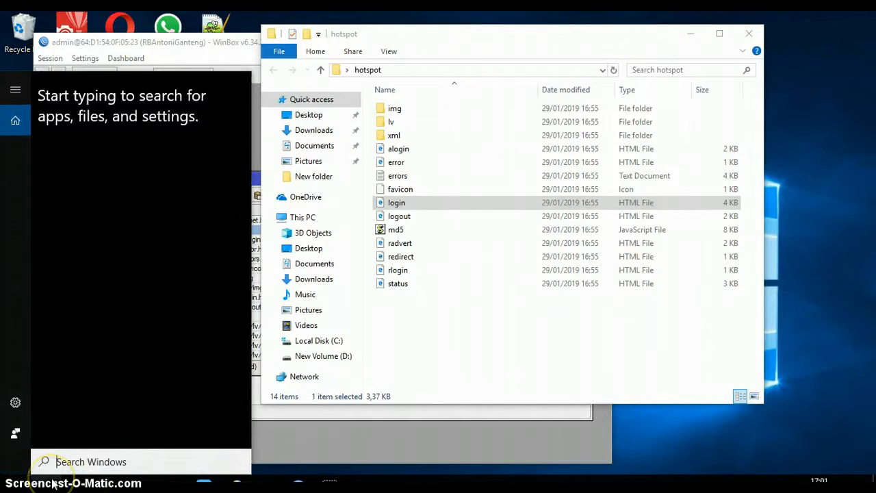
type("n")
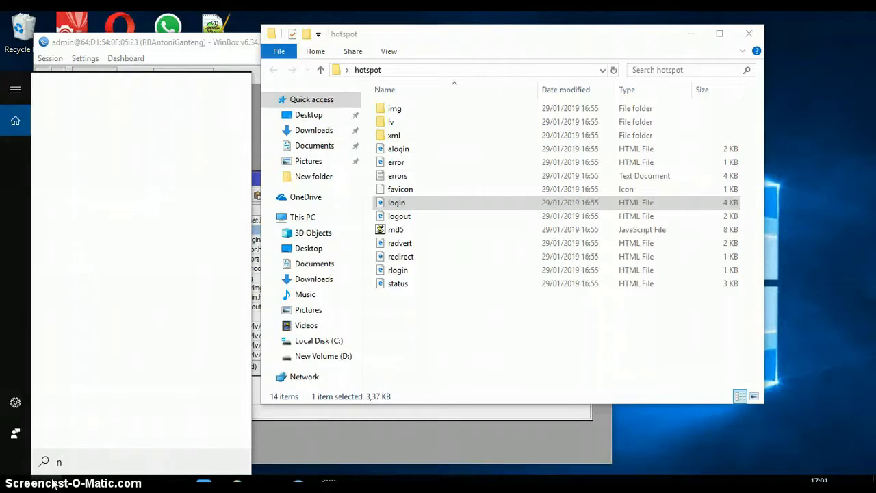
type("otep")
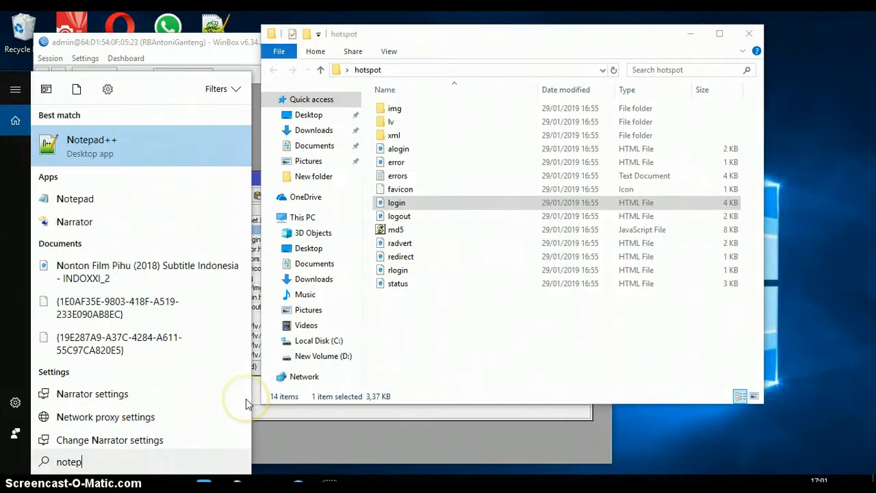
left_click(89, 200)
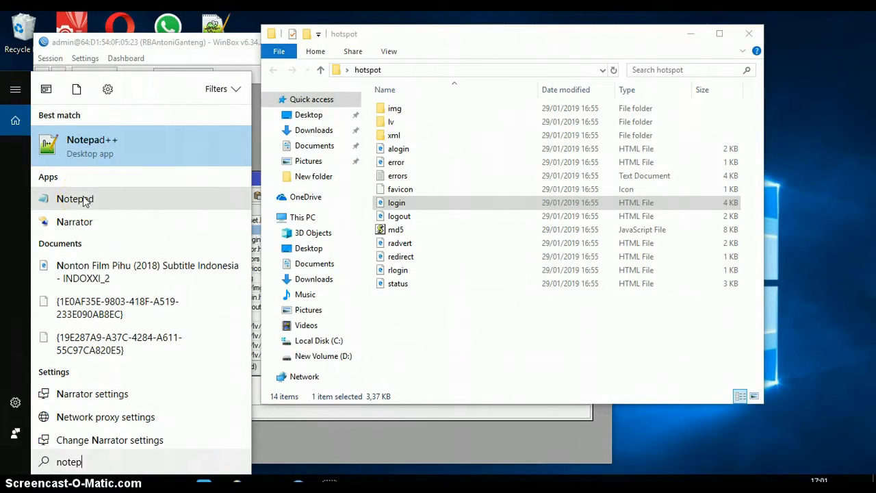
right_click(402, 202)
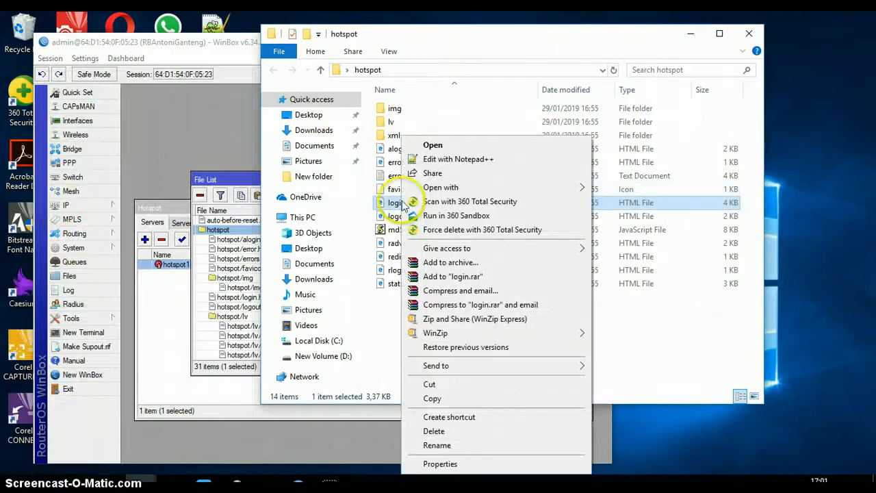
Open login.html in Notepad++, retitle it 'sekolah.sch.id hostpot > login', and find '<body>'.
left_click(444, 163)
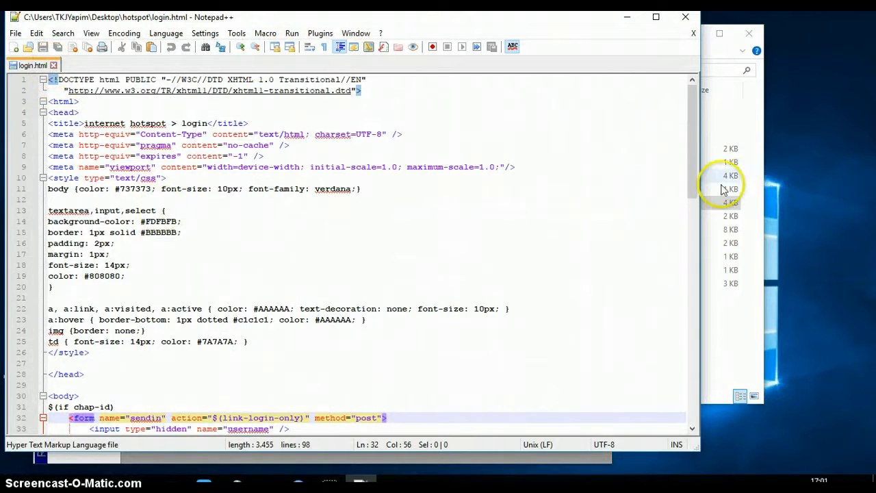
left_click_drag(689, 180, 713, 145)
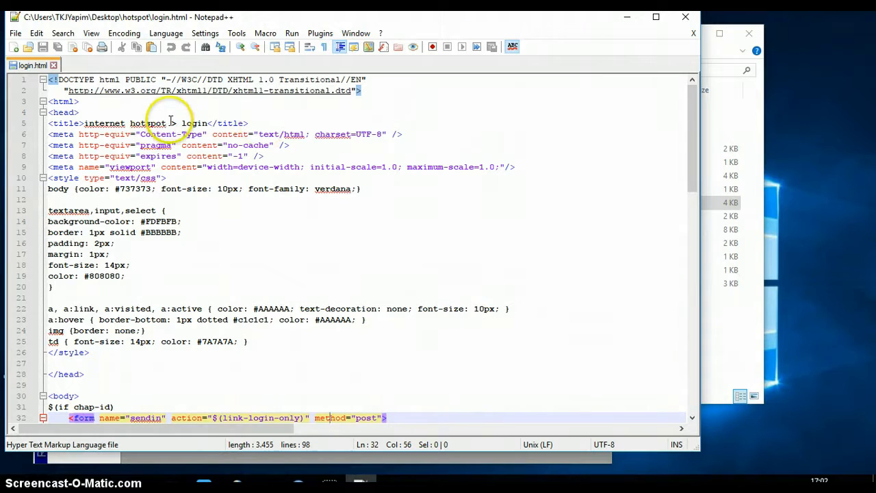
left_click_drag(171, 123, 85, 124)
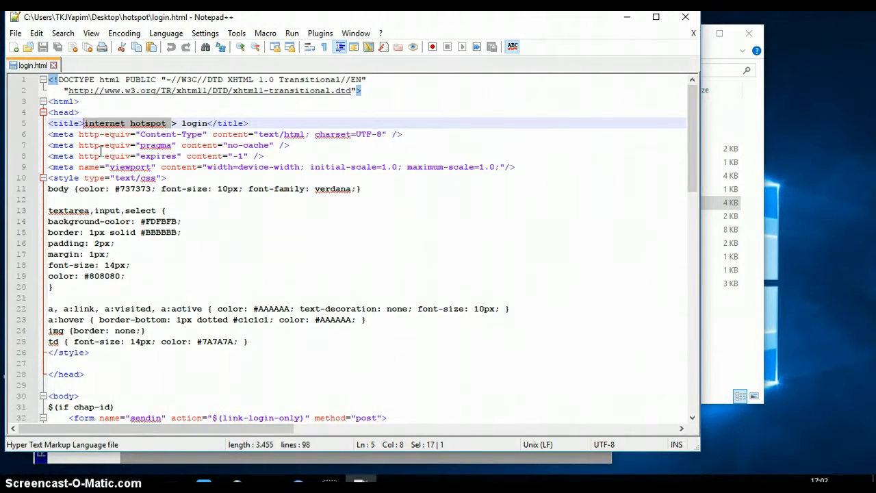
type("sekolah")
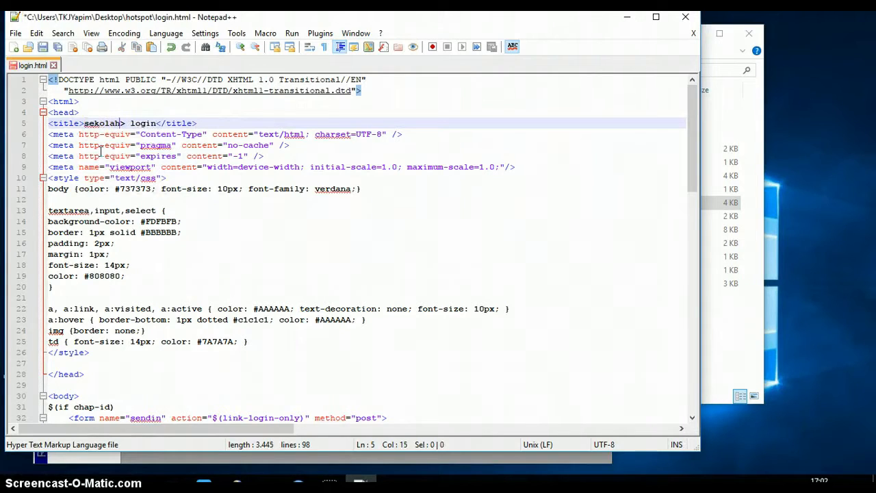
type(".hotspo")
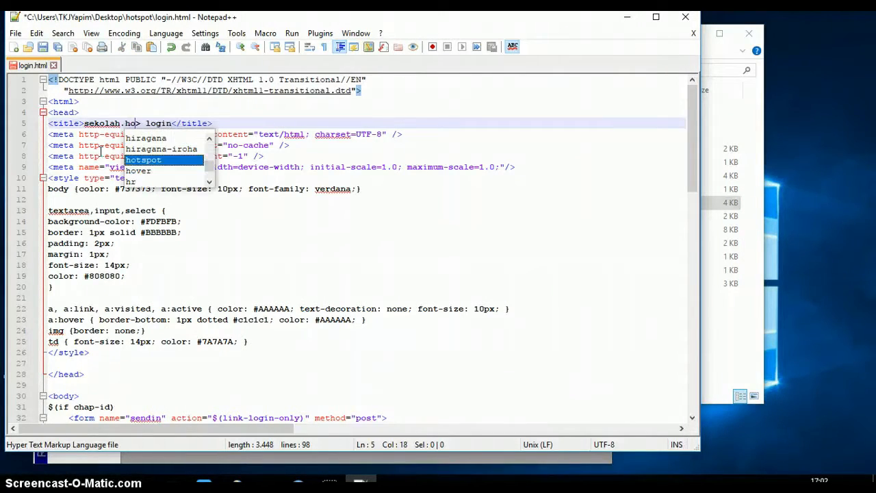
type("t")
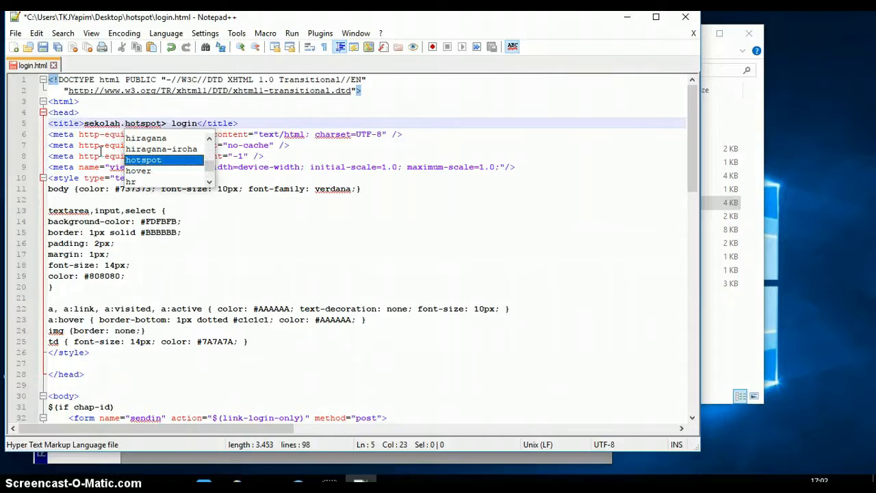
key("BackSpace")
key("BackSpace")
key("BackSpace")
key("BackSpace")
key("BackSpace")
key("BackSpace")
key("BackSpace")
key("BackSpace")
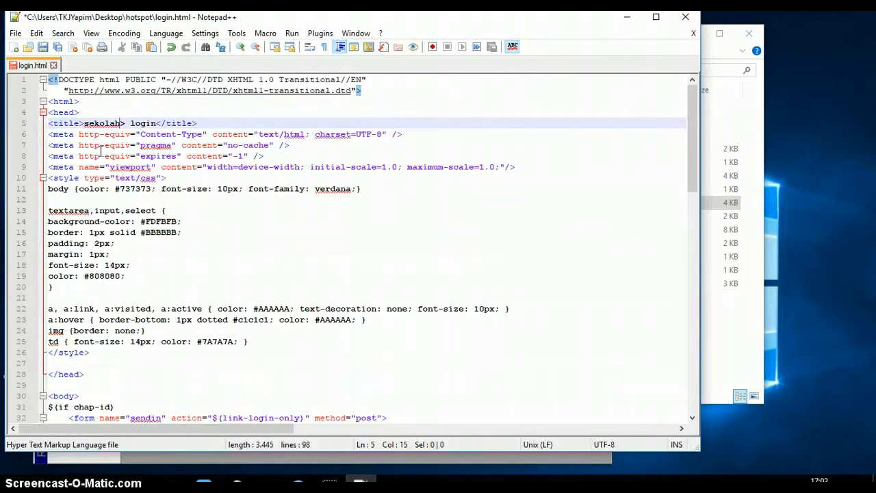
type(".sch")
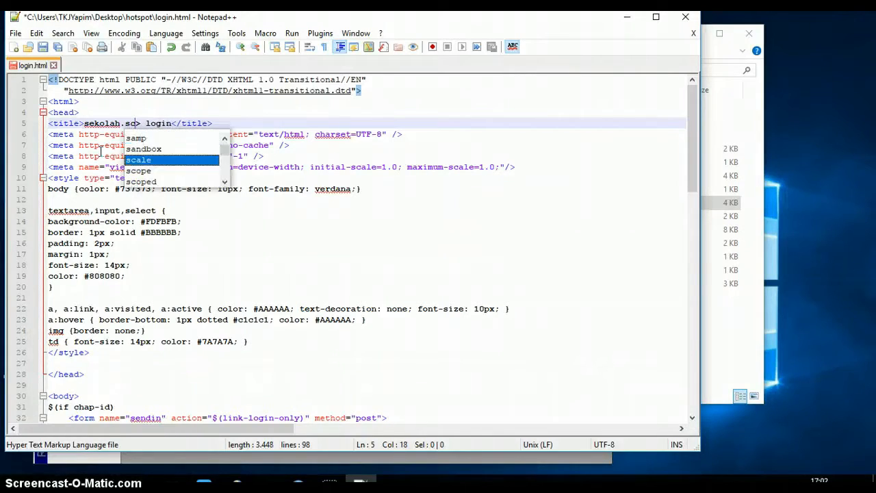
type(".id ho")
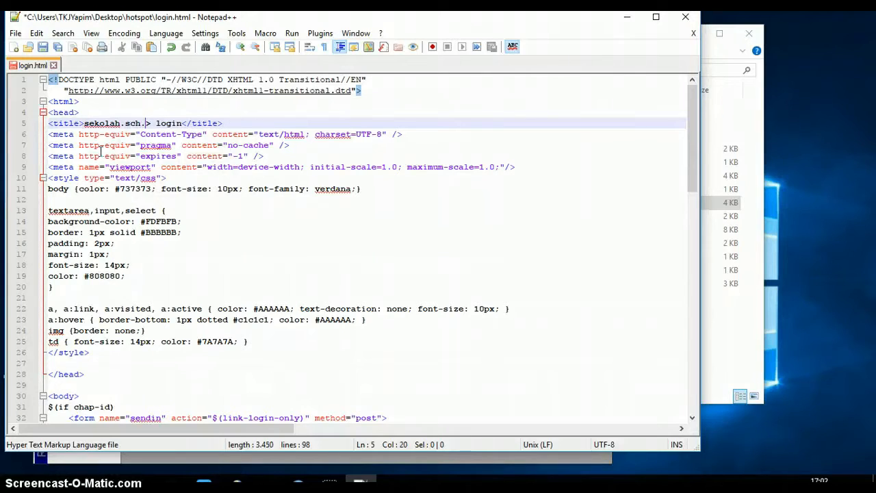
type("st")
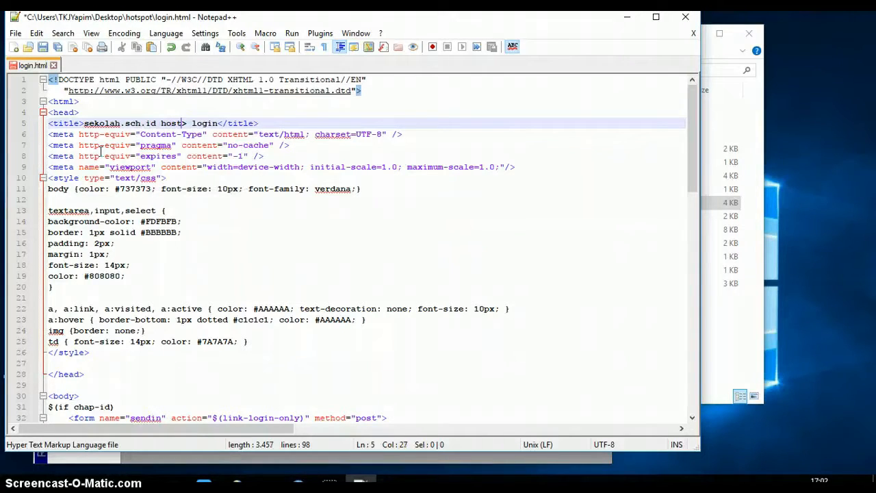
key("BackSpace")
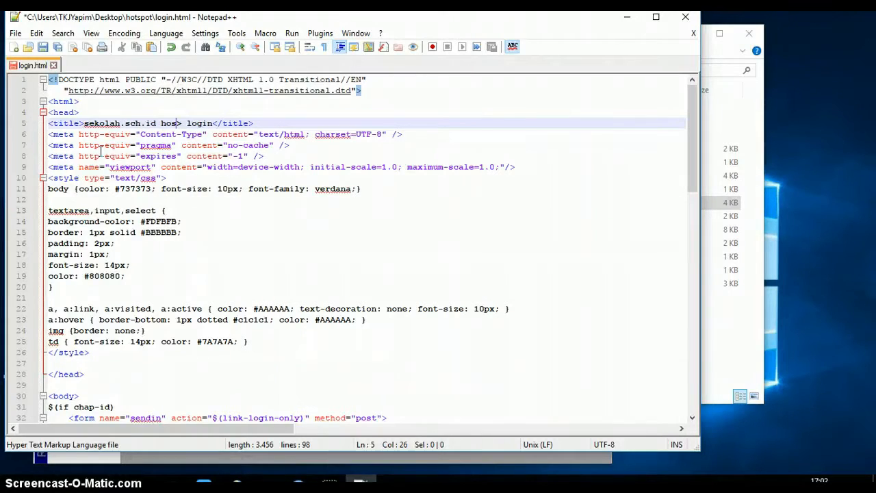
type("tpot")
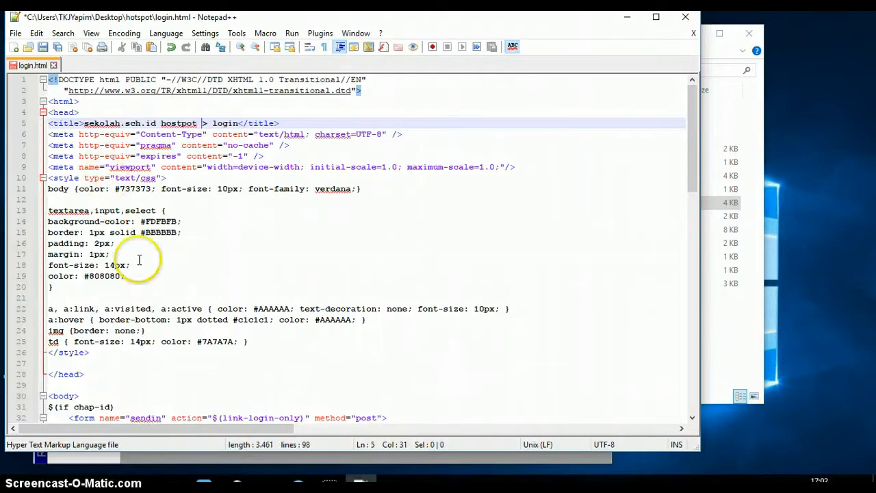
key("ctrl+f")
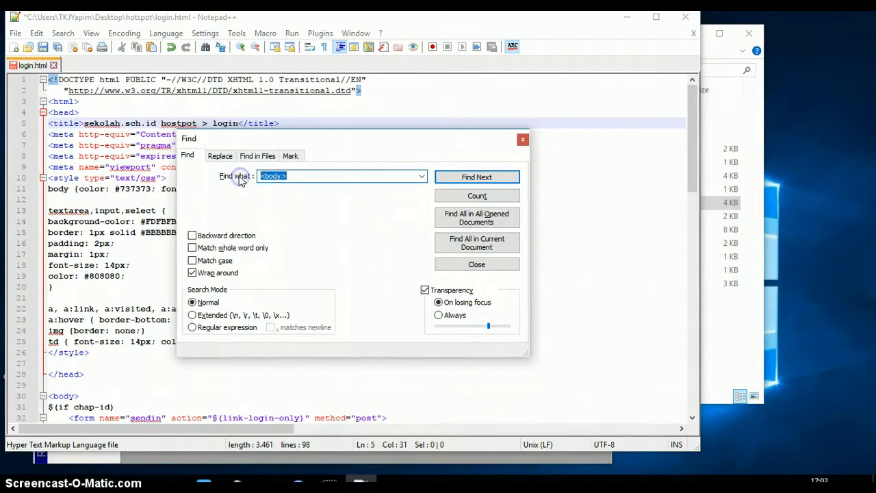
Add '<h1> <b> <marquee>SELAMAT DATANG DI HOSTPOT YAPIM </marquee></b></h1>' below the <body> tag.
left_click(504, 180)
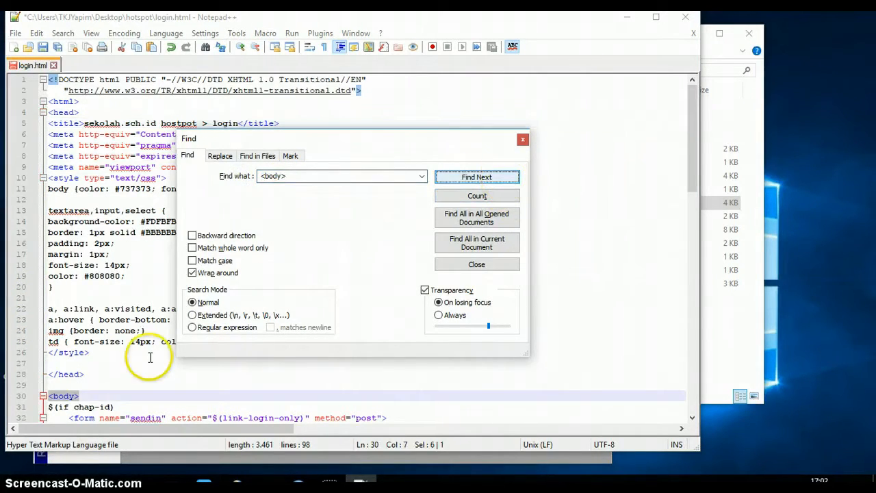
left_click(82, 396)
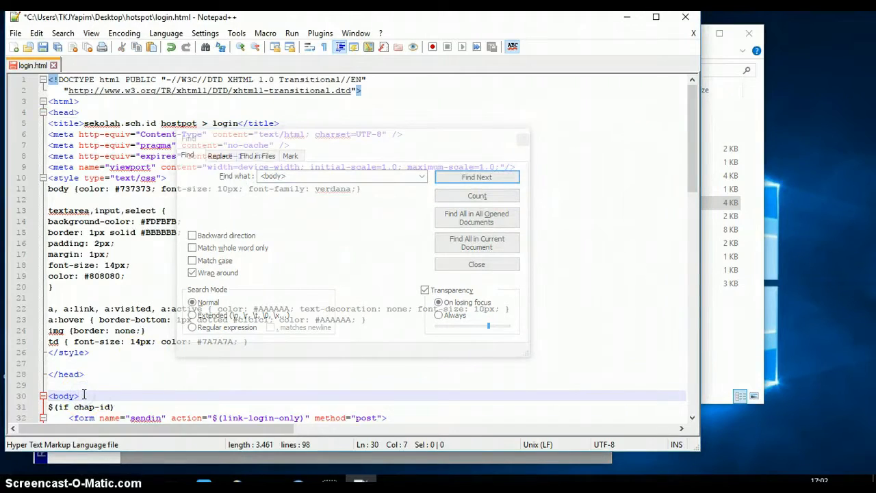
key("Return")
type("<")
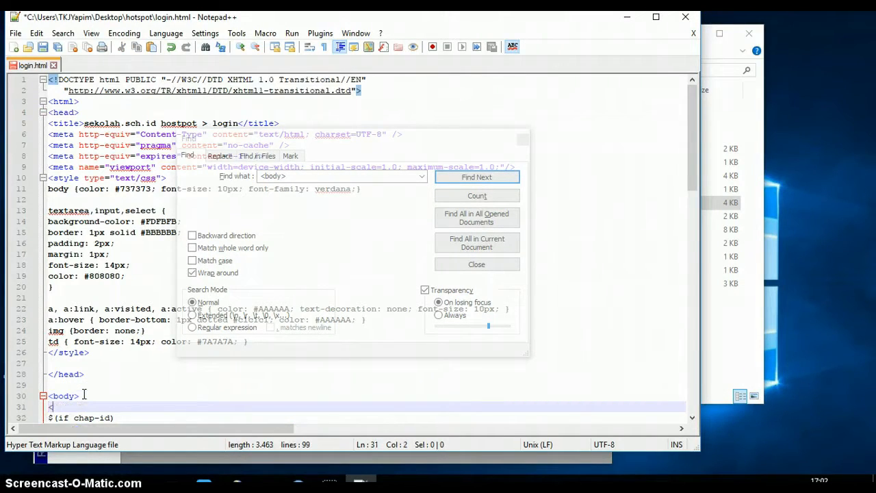
type("h1")
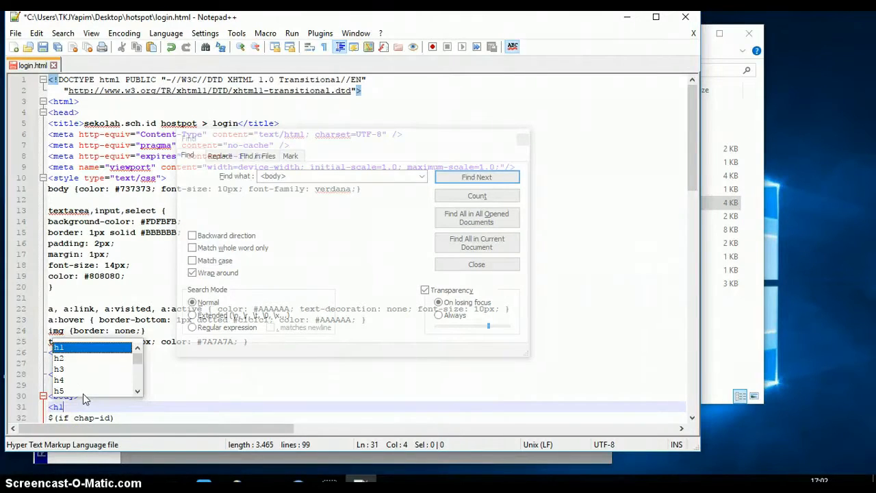
type(">")
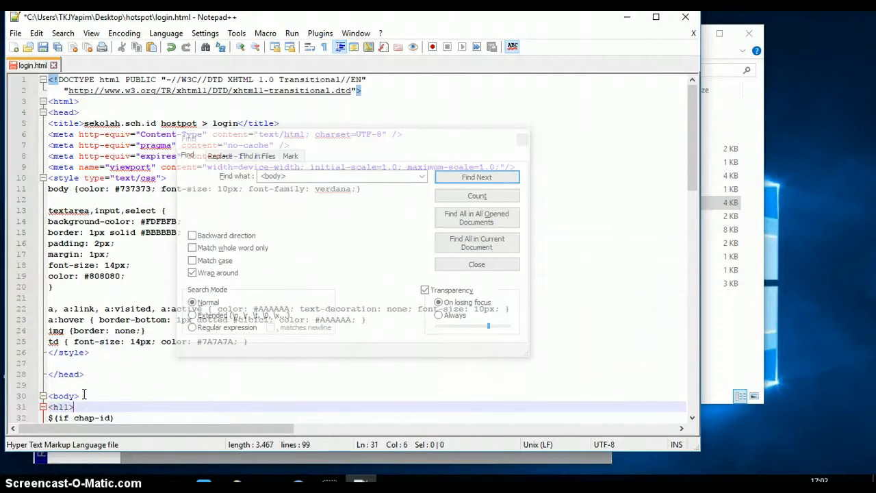
key("BackSpace")
key("BackSpace")
key("BackSpace")
type("> <b>")
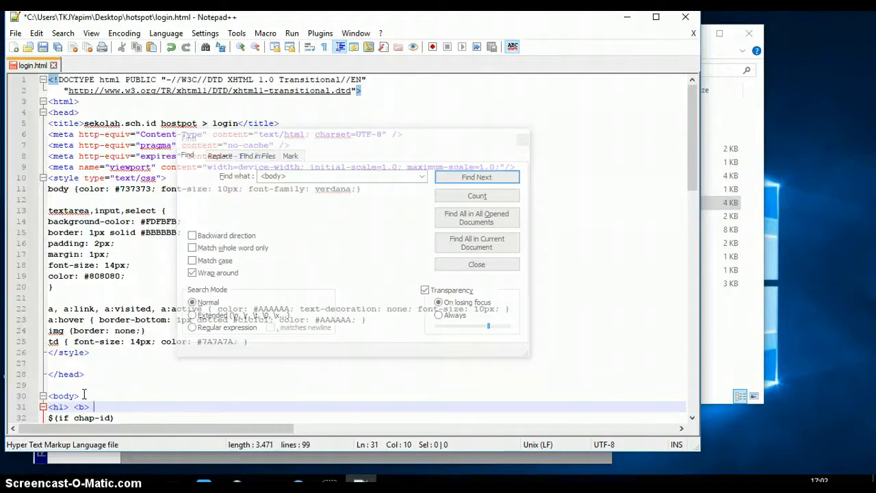
type(" <m")
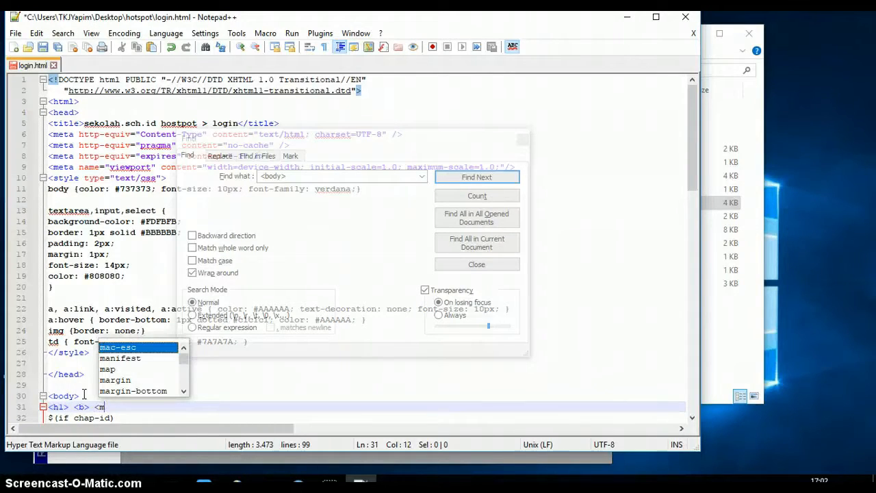
type("ar")
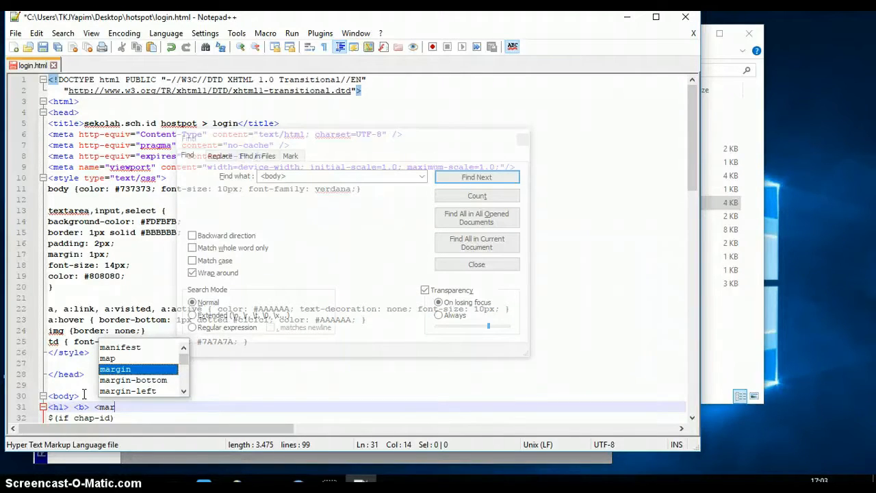
type("que")
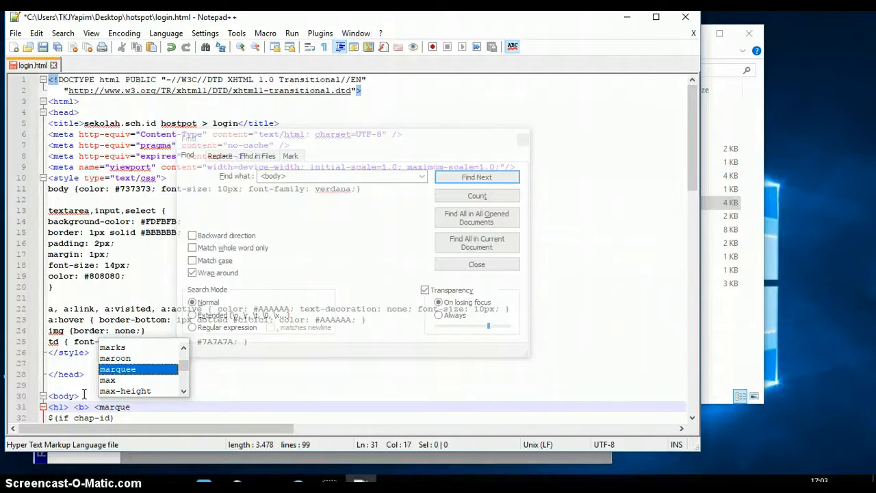
type("e>")
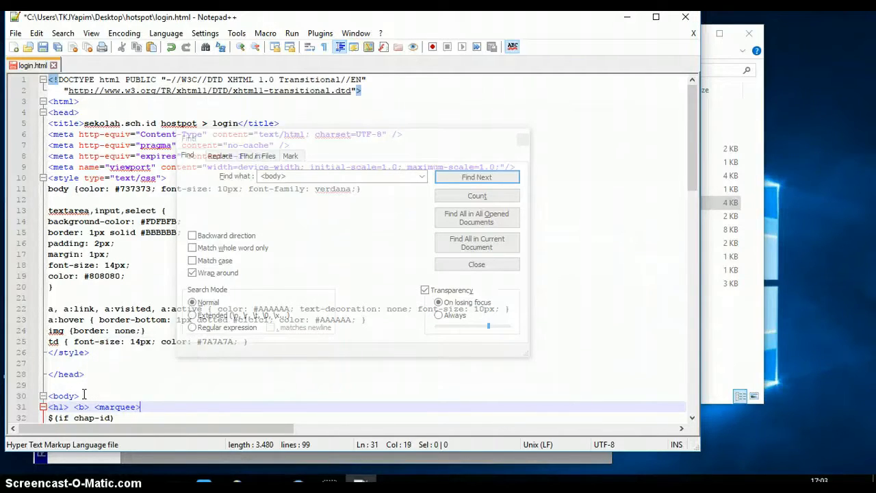
type("SELAMAT D")
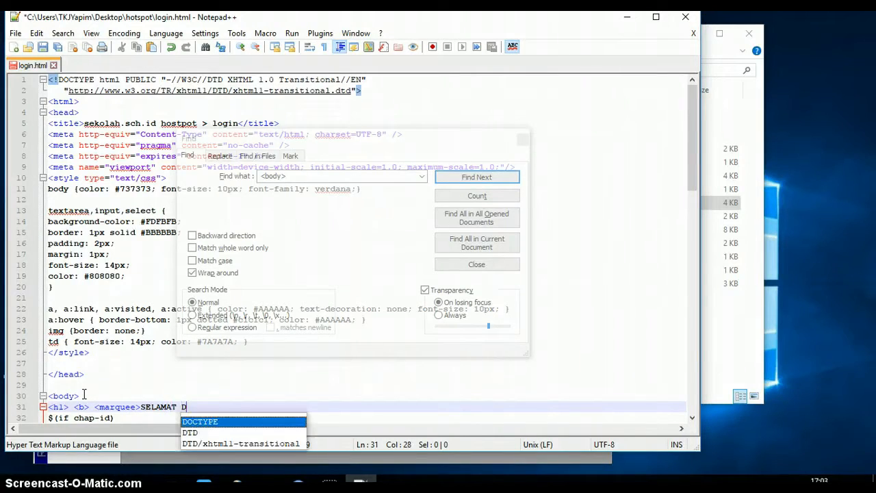
type("ATANG DI")
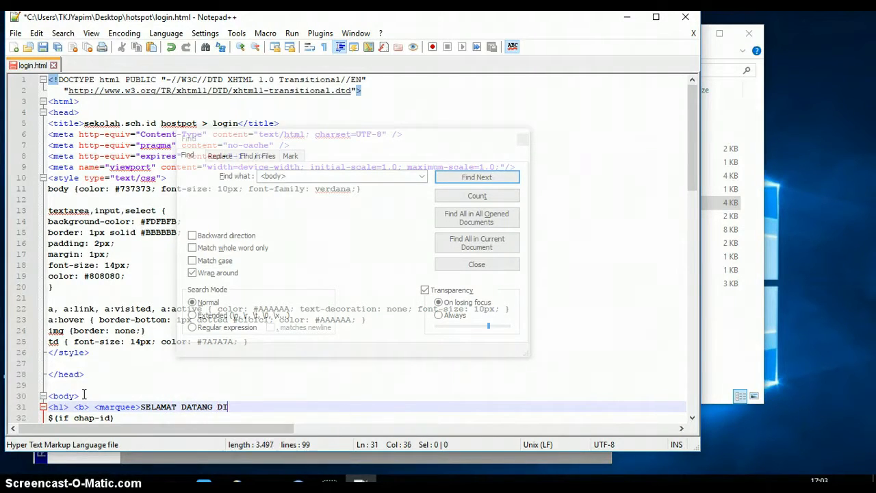
type(" HOSTPOT YAP")
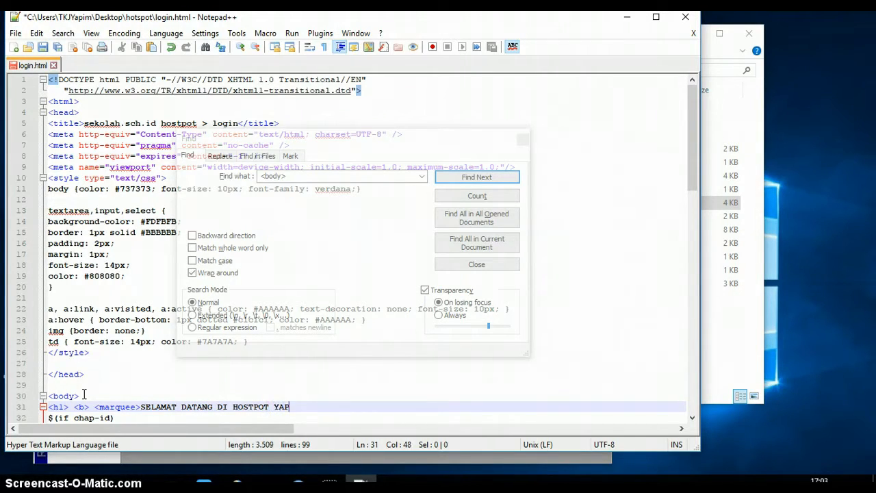
type("IM <")
type("marq")
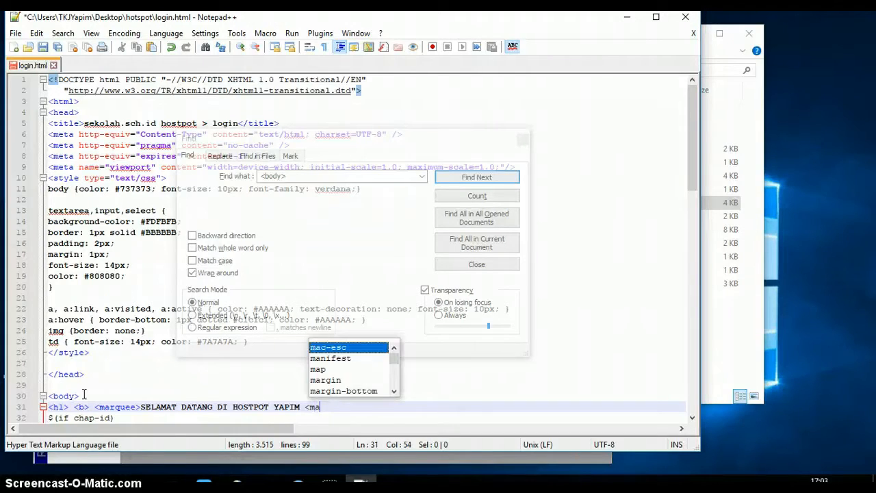
key("BackSpace")
key("BackSpace")
key("BackSpace")
key("BackSpace")
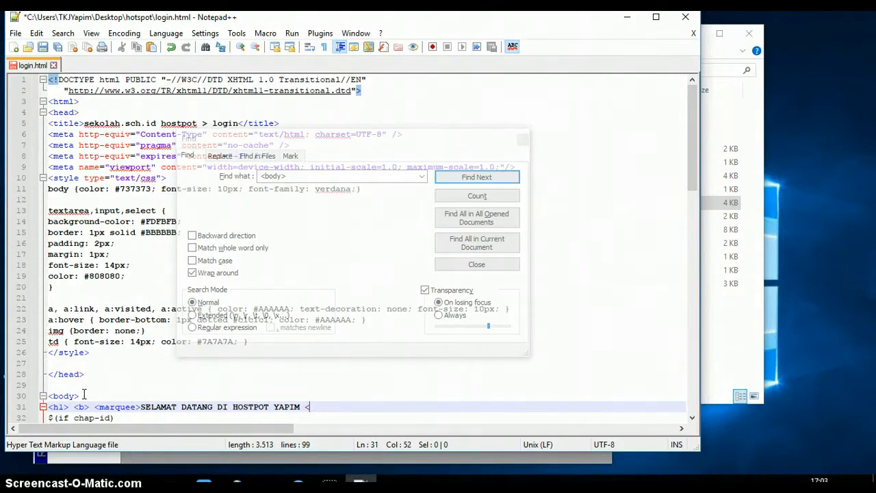
type("/")
type("marquee")
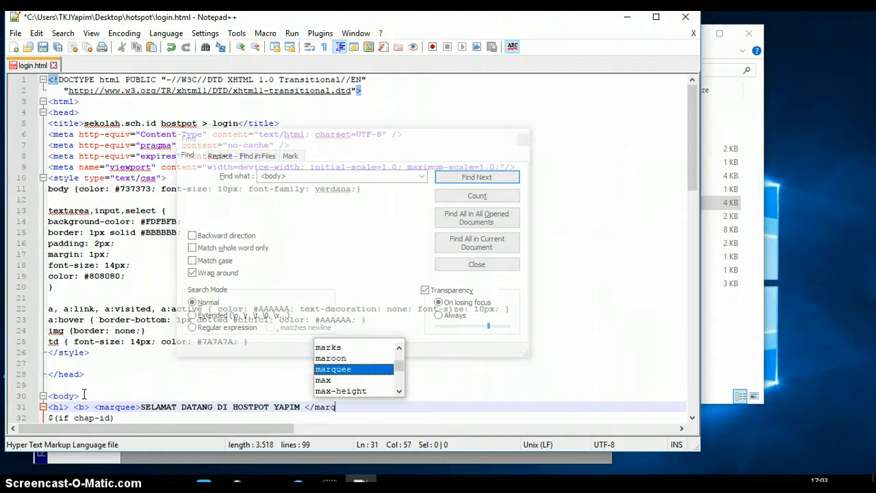
type(">")
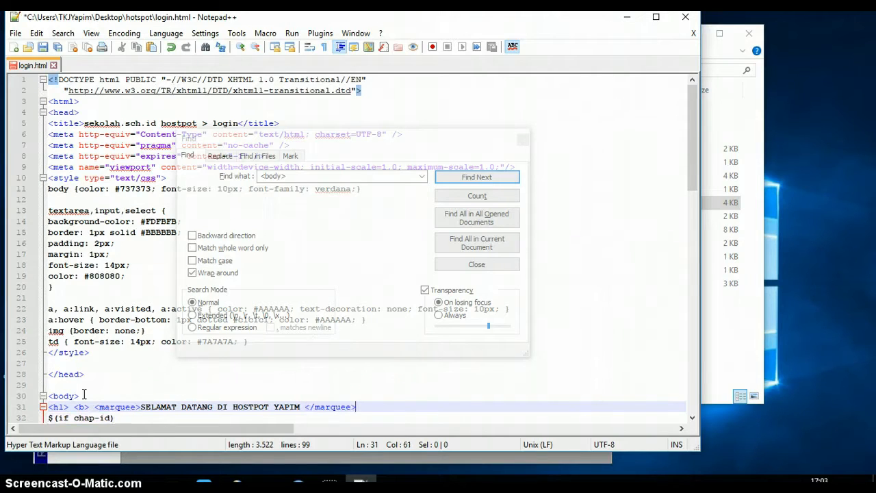
type("</b><h/")
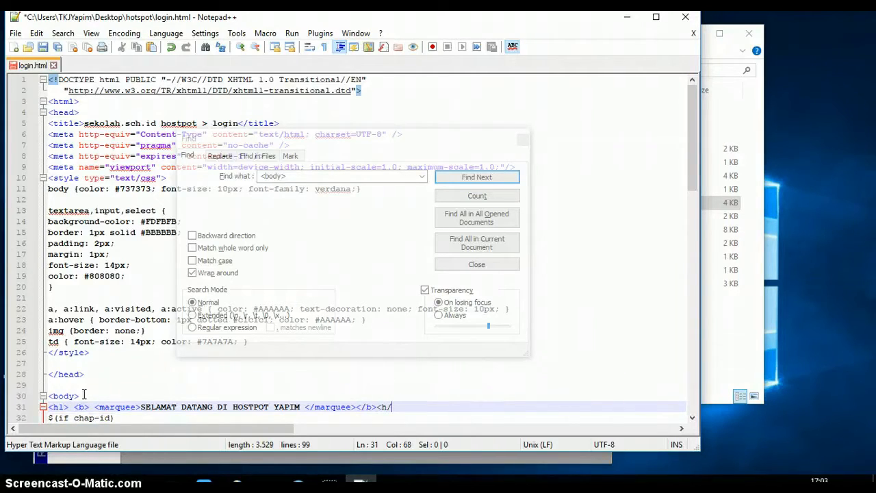
key("BackSpace")
key("BackSpace")
key("BackSpace")
type("</h1")
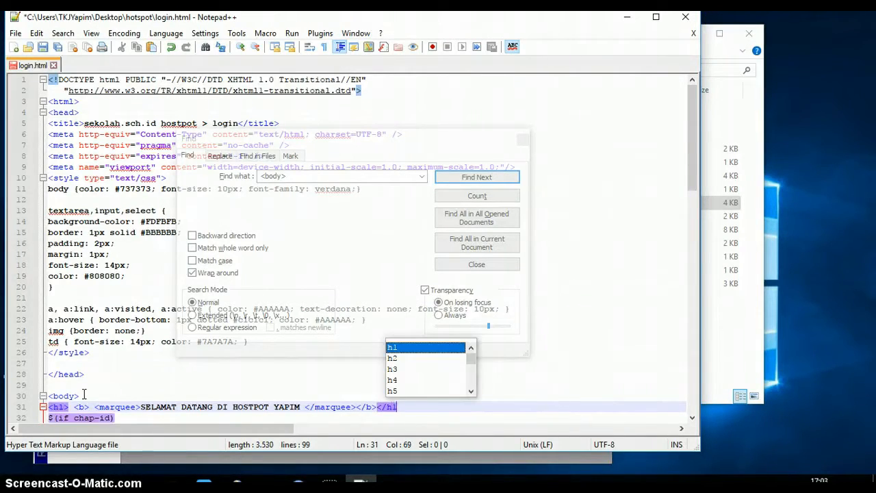
type(">")
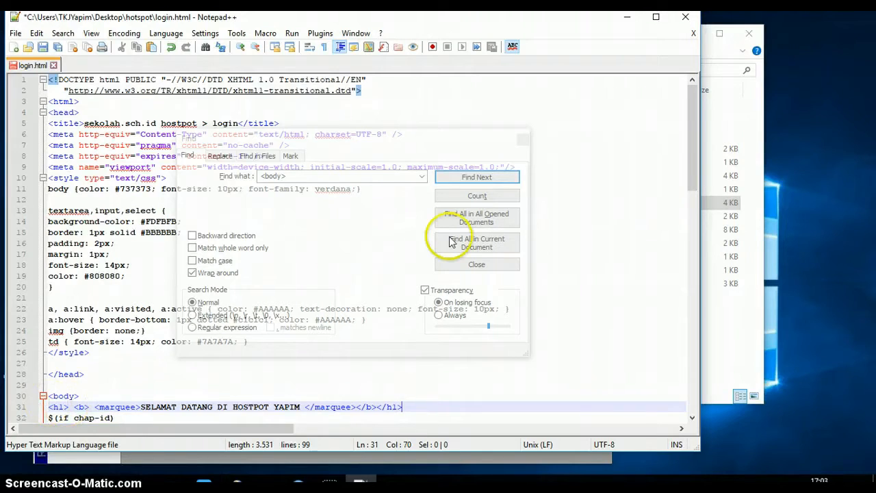
Close the Find panel, save login.html, and exit Notepad++.
left_click(524, 140)
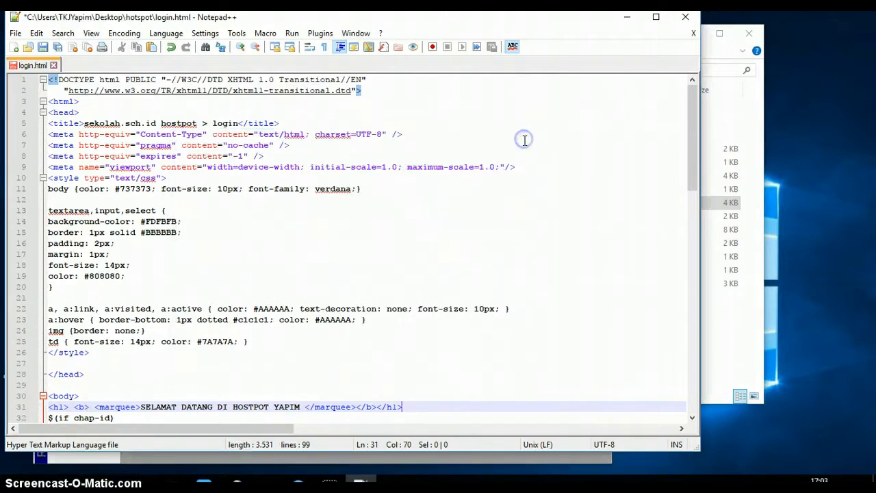
left_click(42, 47)
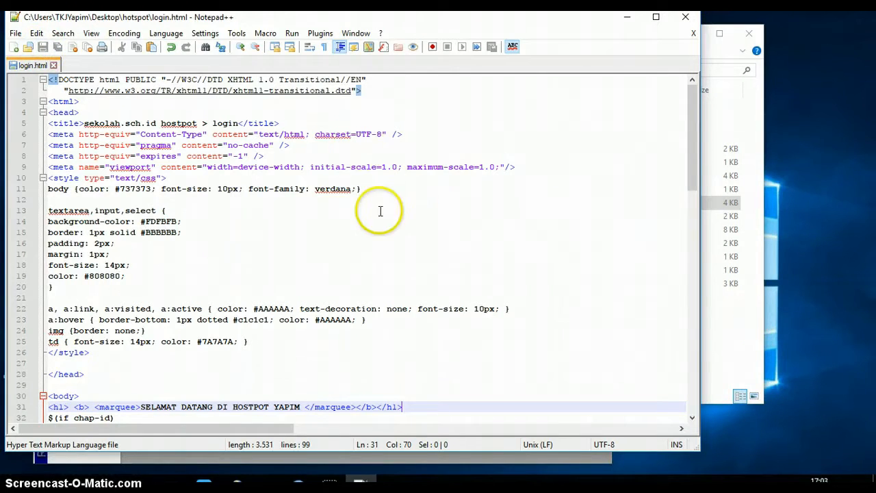
left_click(681, 23)
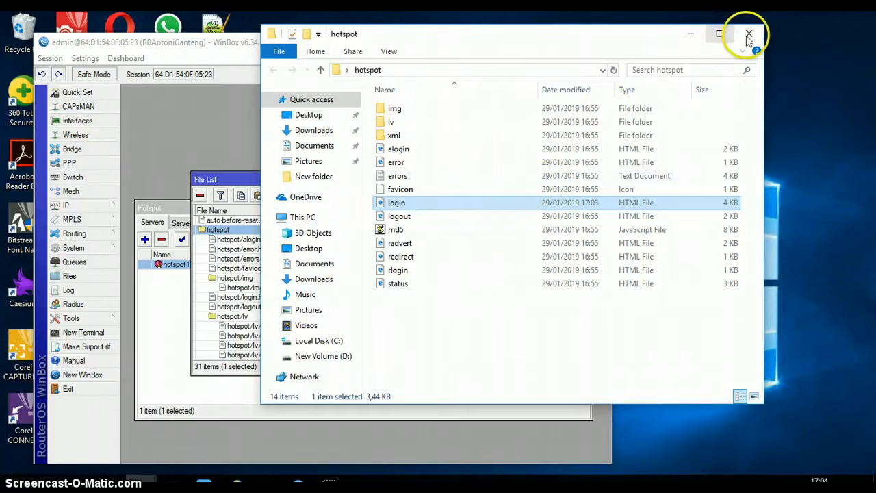
Delete the router's old hotspot directory and upload the edited desktop hotspot folder in its place.
left_click(749, 33)
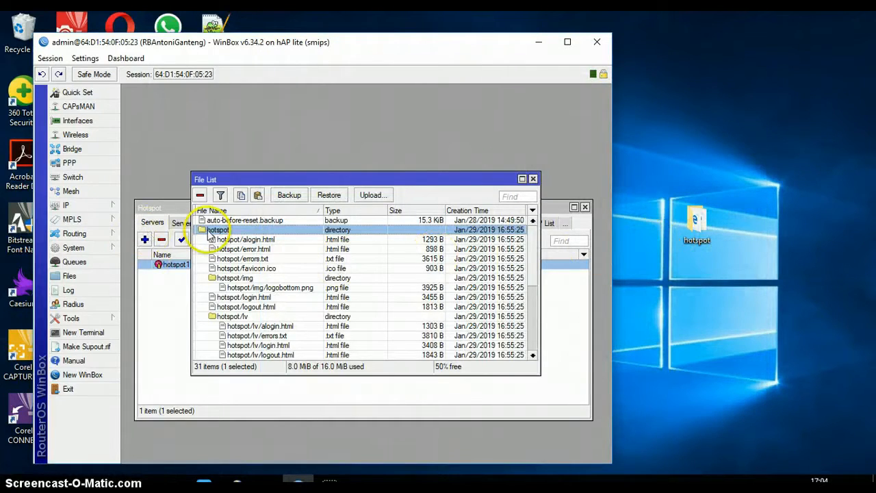
left_click(200, 197)
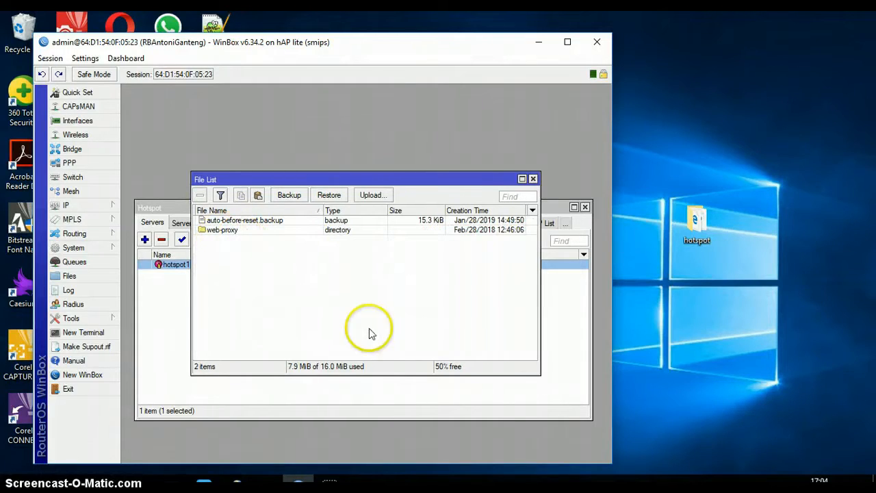
left_click(755, 287)
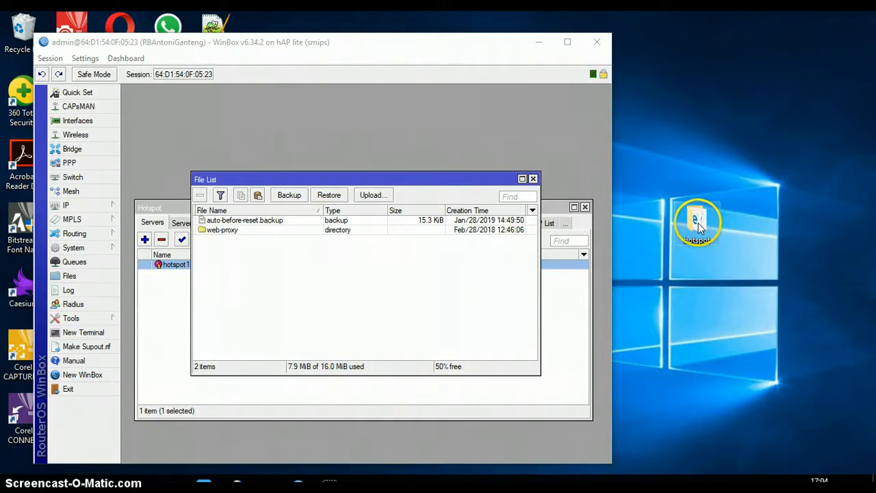
left_click_drag(699, 226, 286, 284)
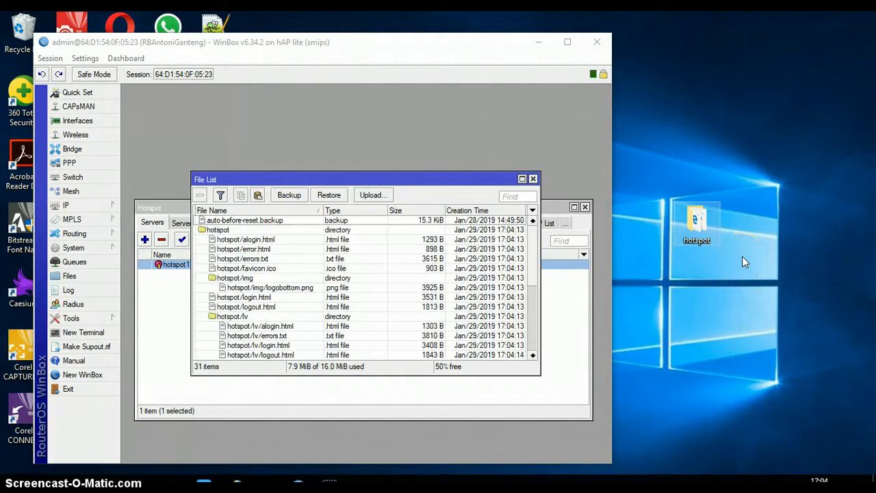
left_click(533, 180)
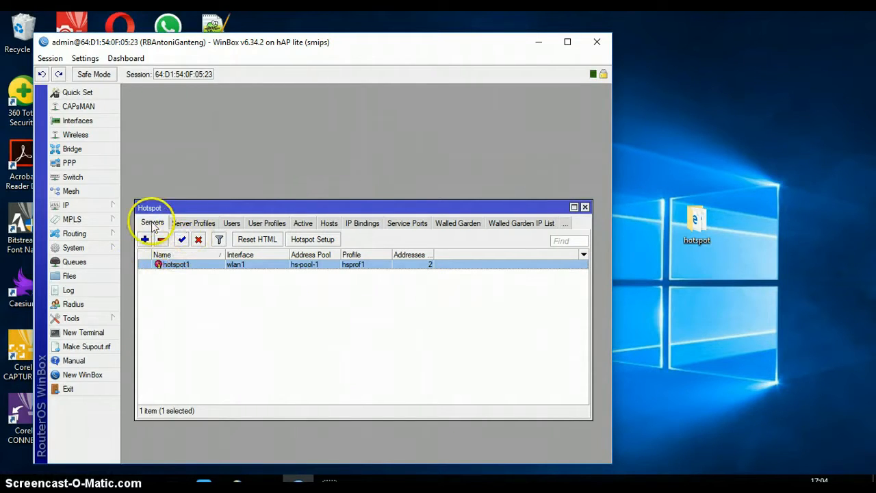
Enable firewall filter rule 11, the unused-hs-chain passthrough under 'place hotspot rules here'.
left_click(93, 207)
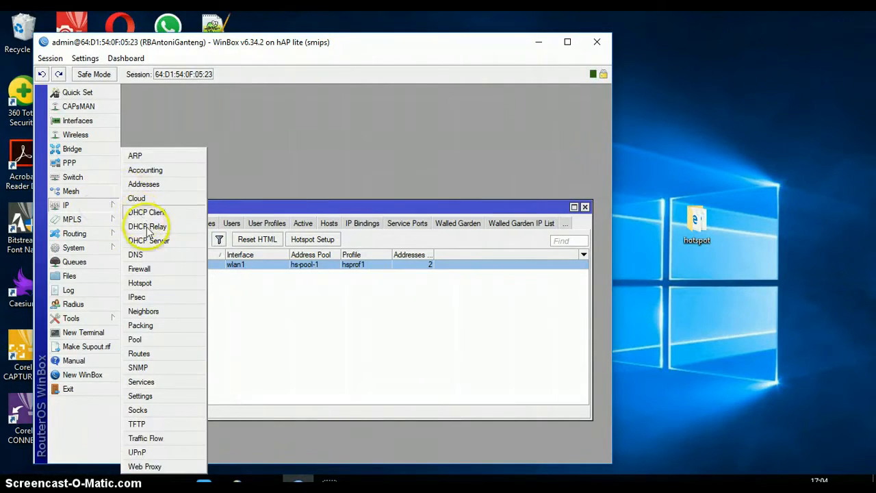
left_click(143, 269)
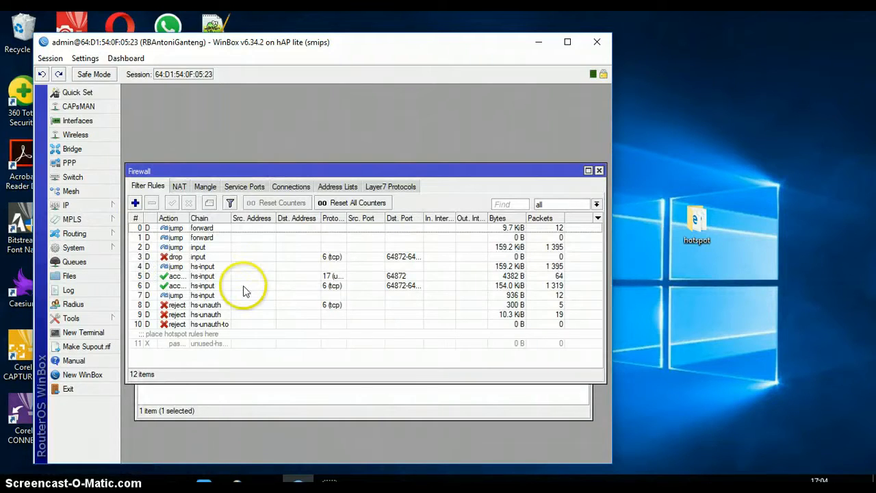
left_click(196, 343)
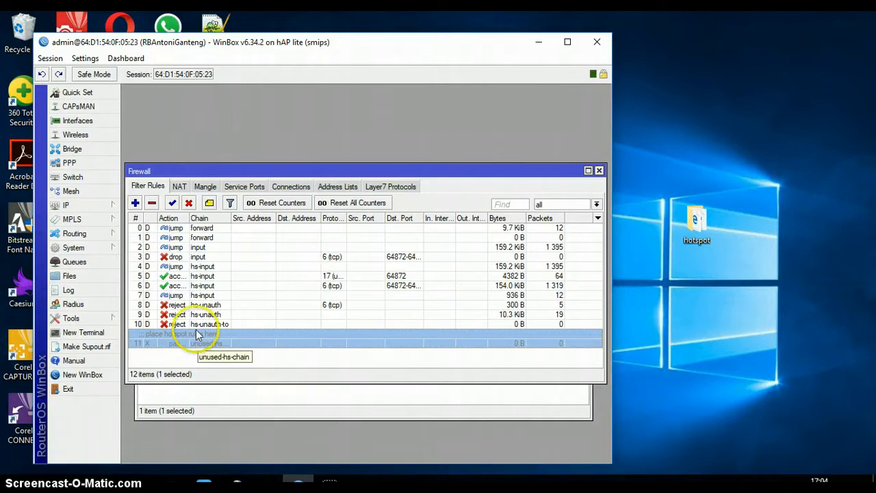
left_click(172, 203)
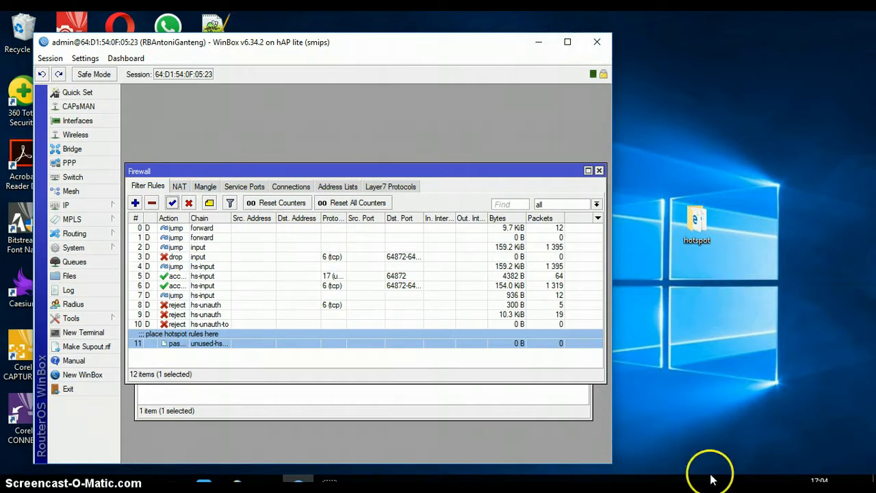
Disable the wired Ethernet adapter from Network & Internet adapter options.
left_click(754, 488)
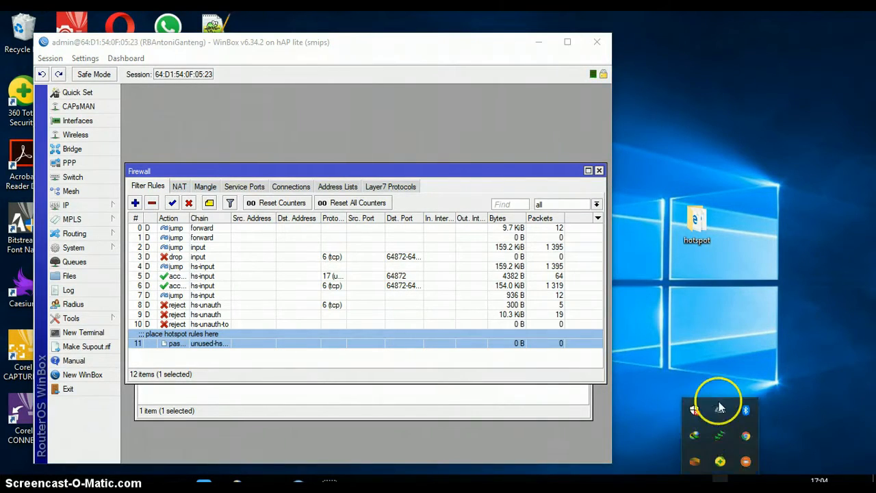
right_click(753, 480)
left_click(745, 468)
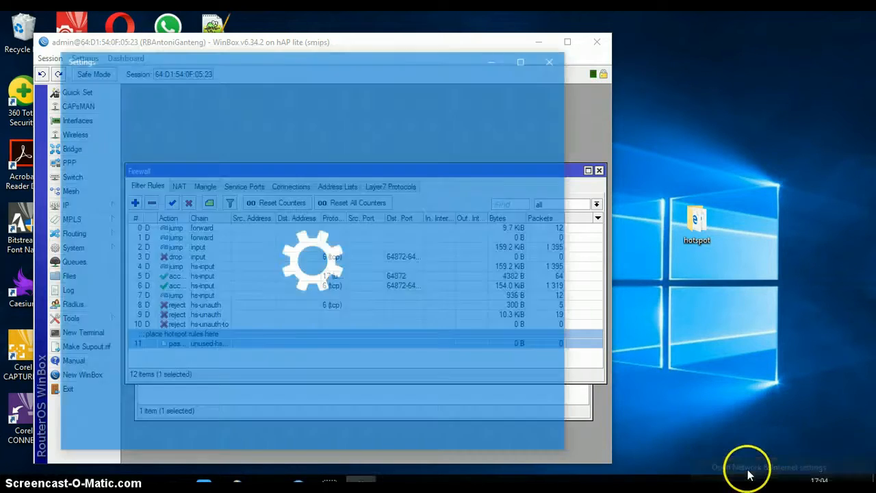
left_click(102, 262)
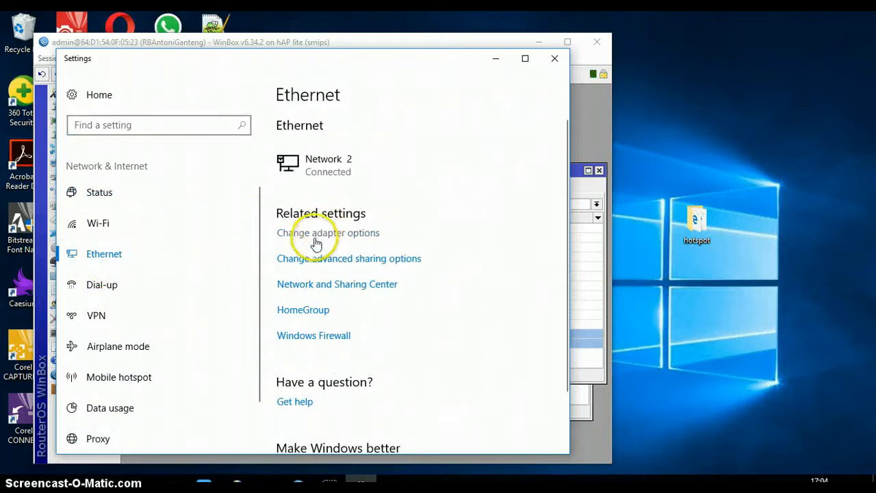
left_click(317, 234)
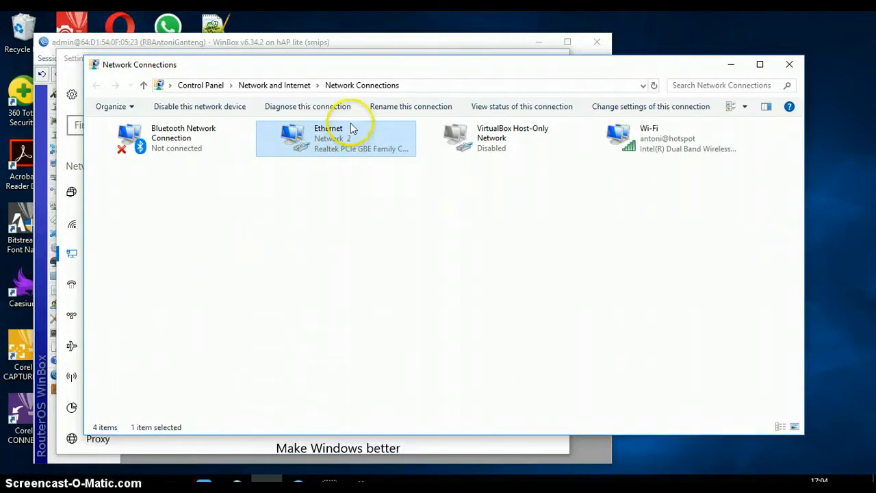
left_click(163, 109)
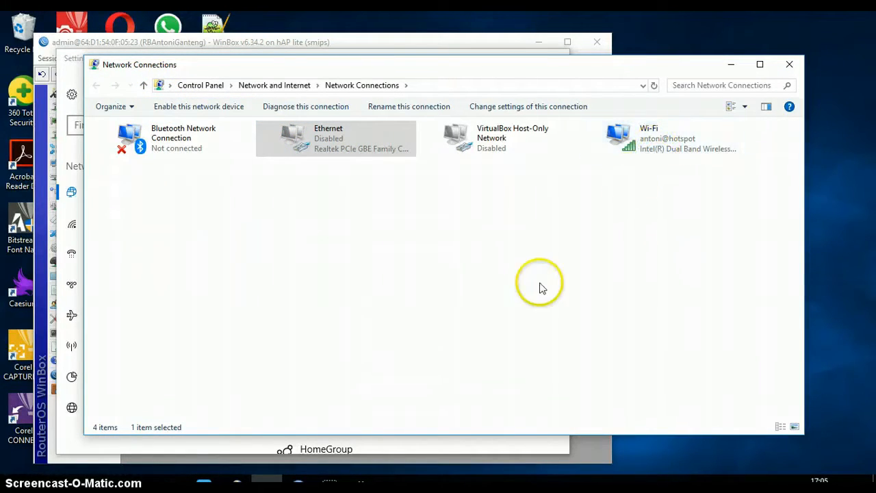
Disconnect and reconnect to the hotspot Wi-Fi network.
left_click(652, 158)
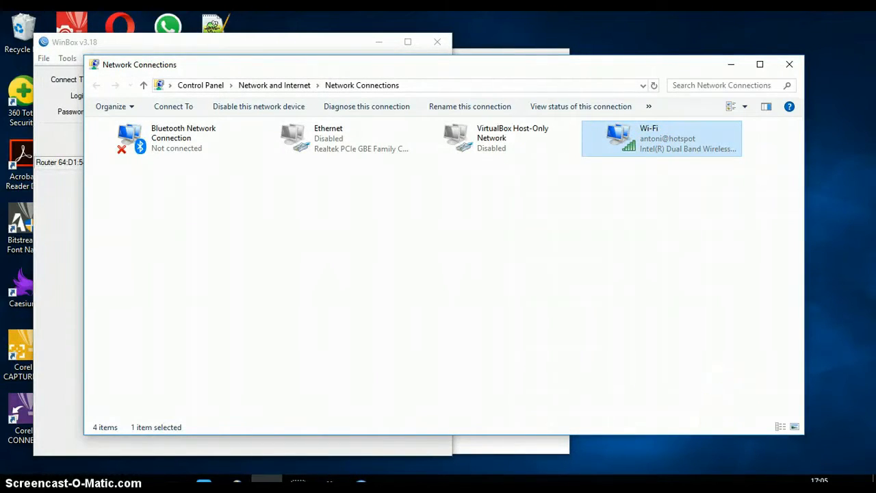
left_click(751, 478)
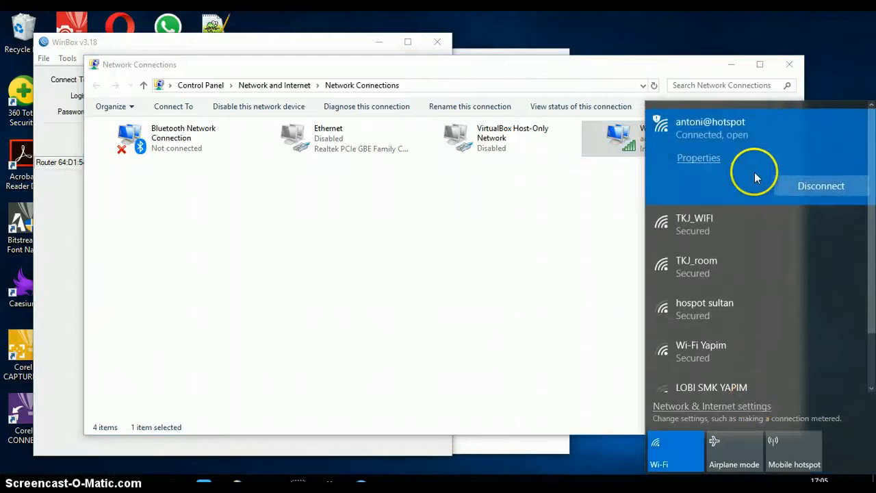
left_click(789, 185)
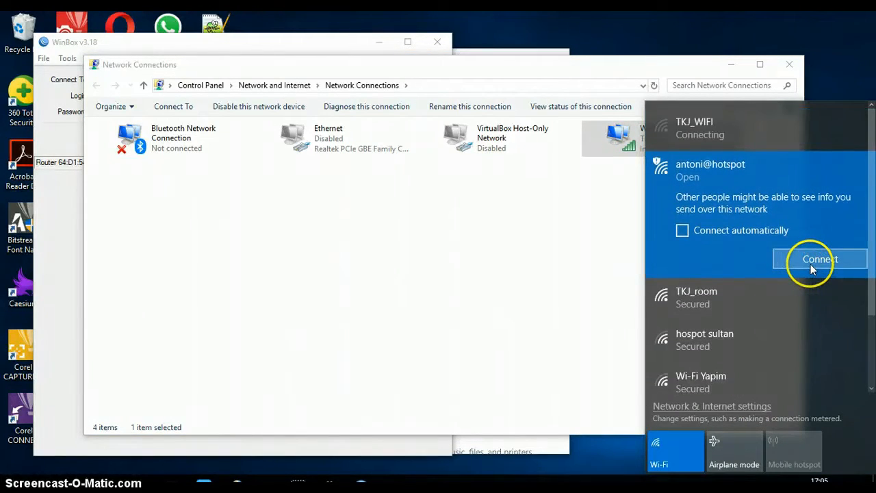
left_click(811, 265)
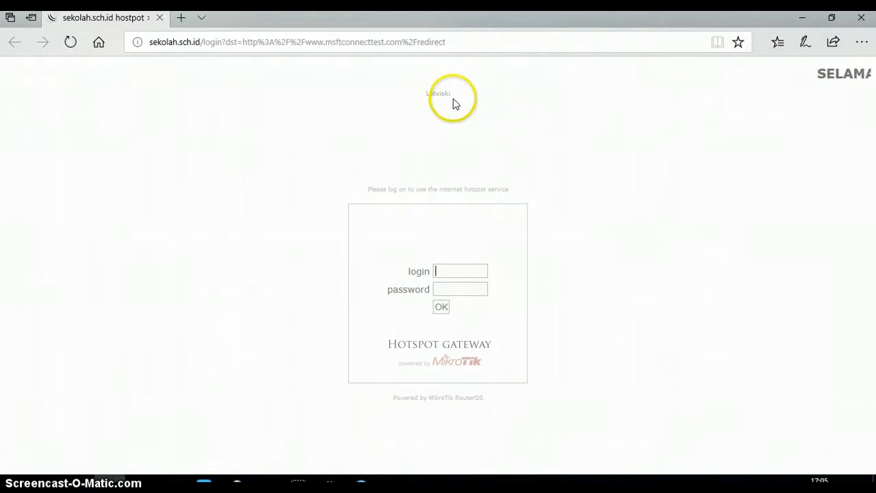
Load bsnp-indonesia.org in a new Edge tab, then close that tab.
left_click(179, 23)
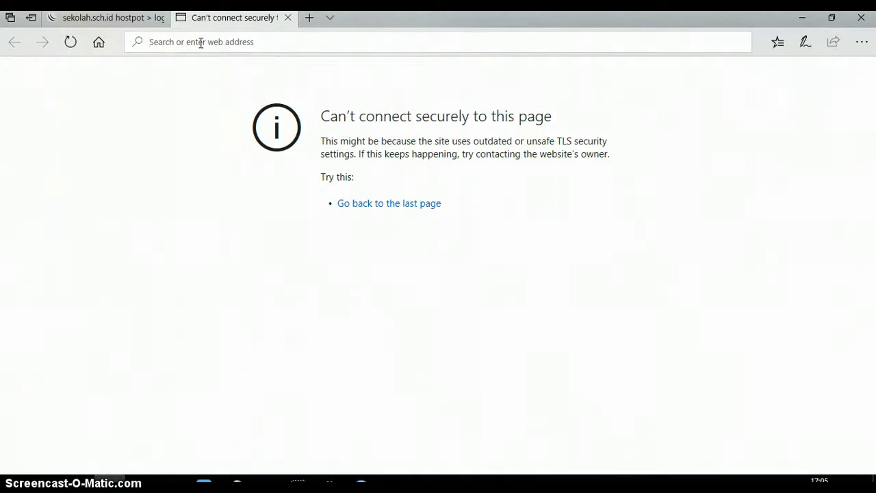
left_click(141, 21)
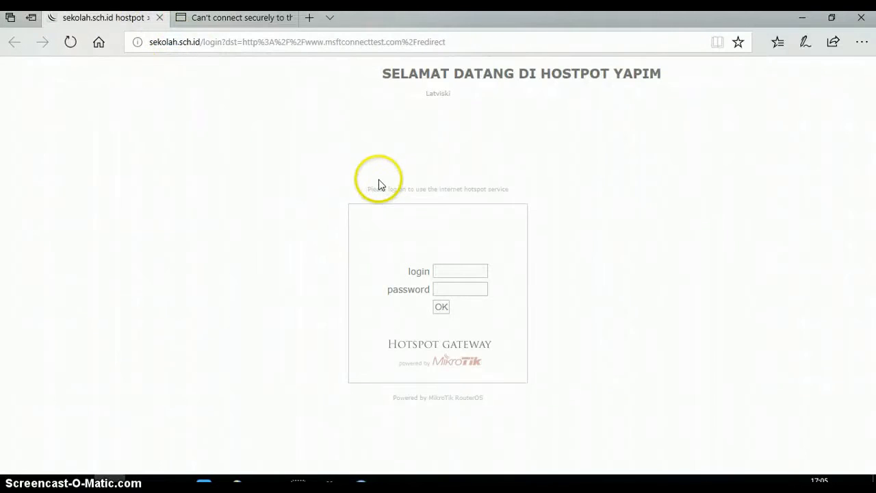
left_click(223, 18)
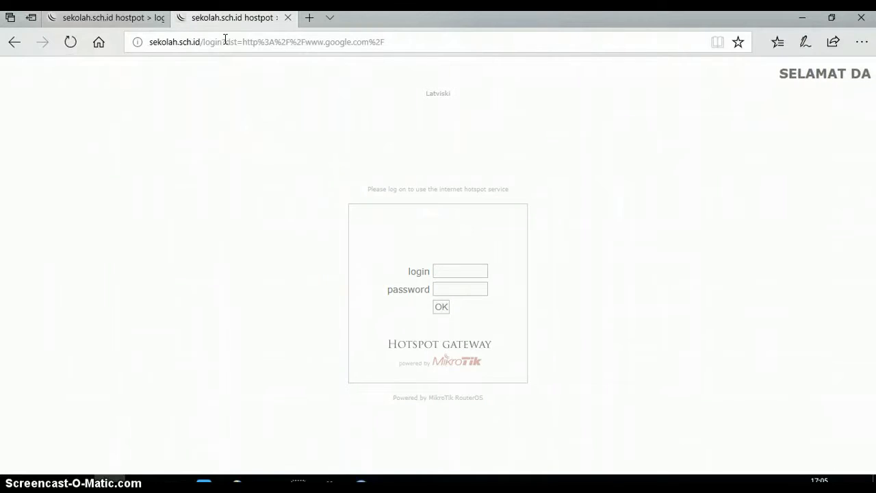
left_click(278, 42)
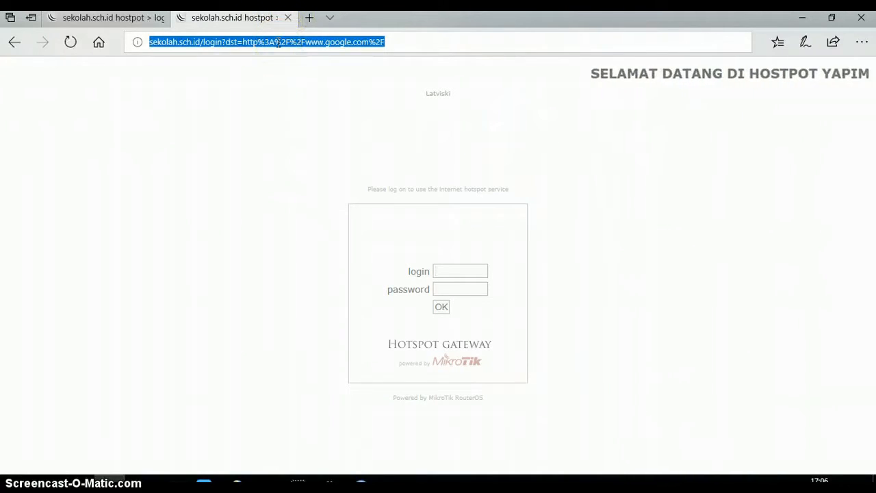
type("bsnp")
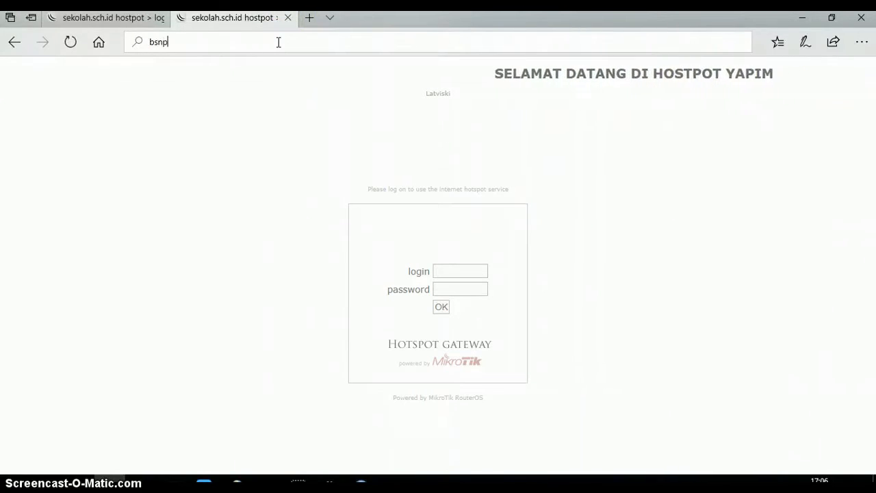
type("-indo")
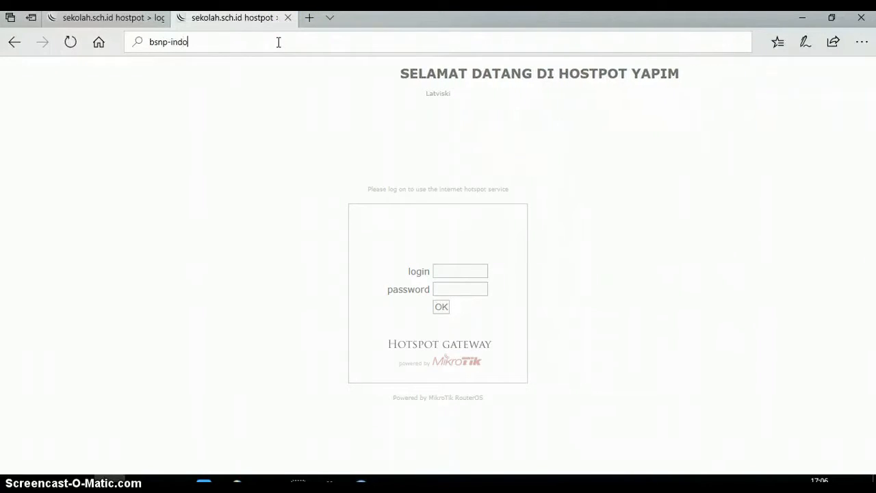
type("nesia.o")
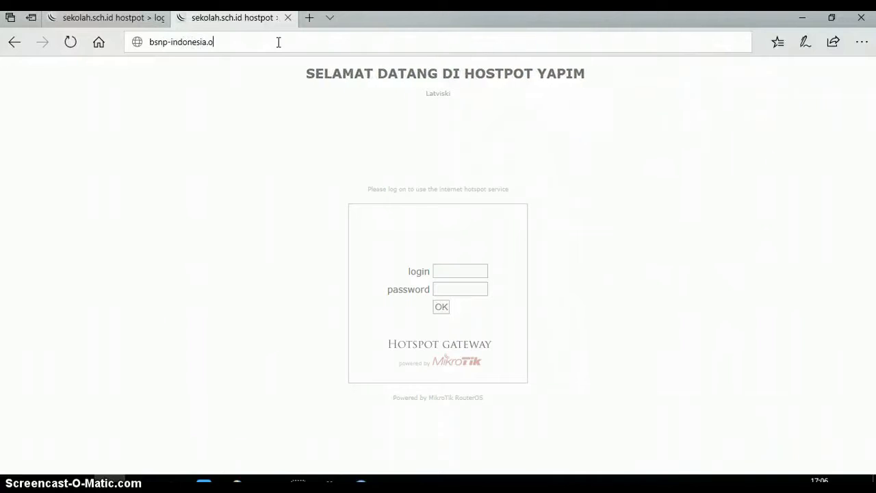
type("rg")
key("Return")
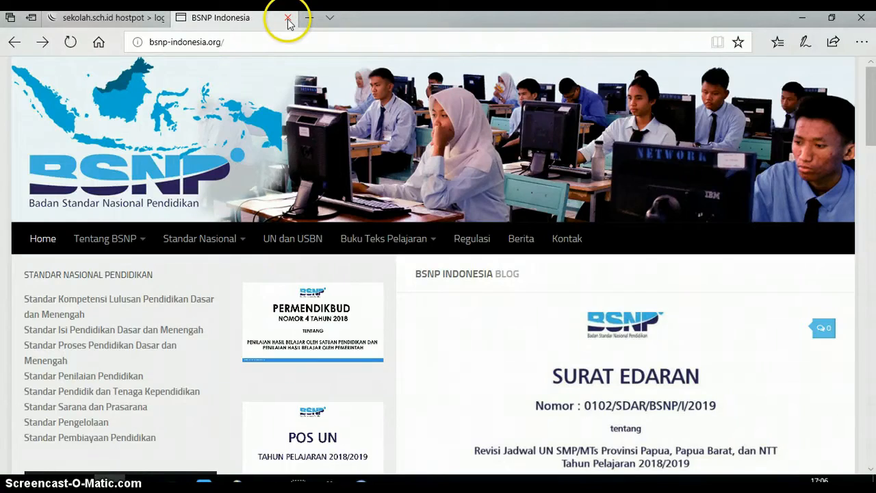
left_click(288, 19)
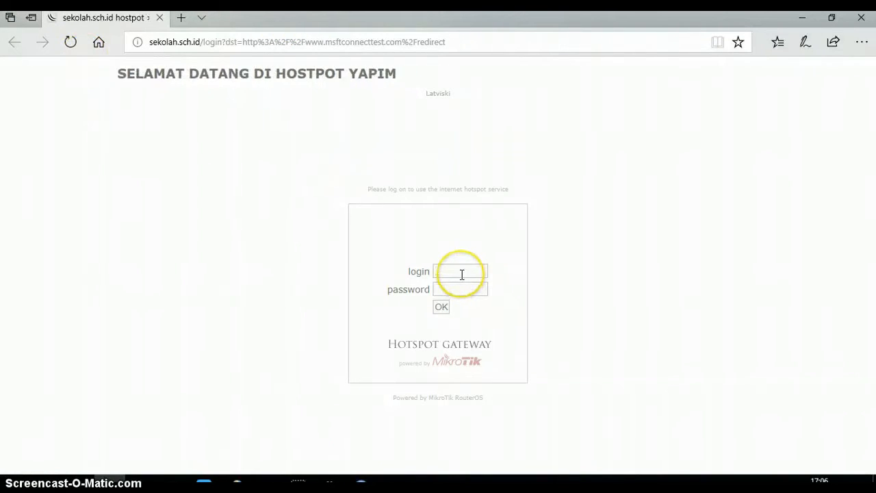
Attempt hotspot logins with two usernames and a password; both are rejected as invalid.
type("siswa")
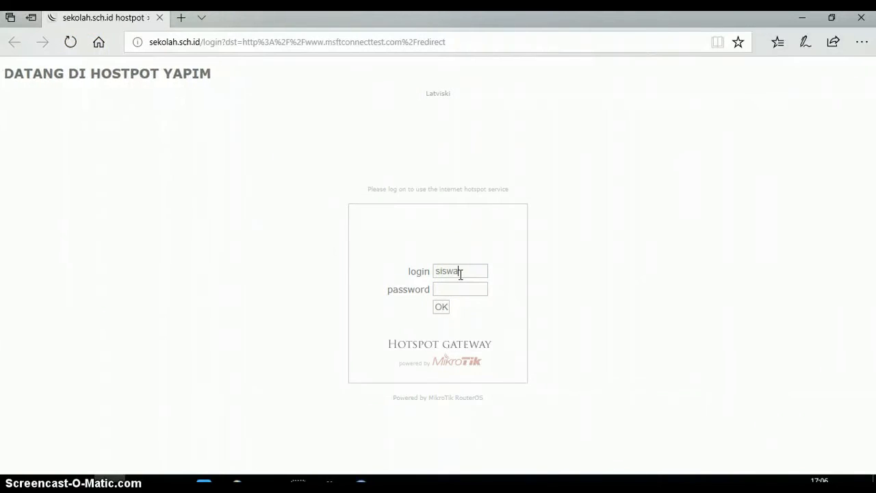
key("BackSpace")
key("BackSpace")
key("BackSpace")
key("BackSpace")
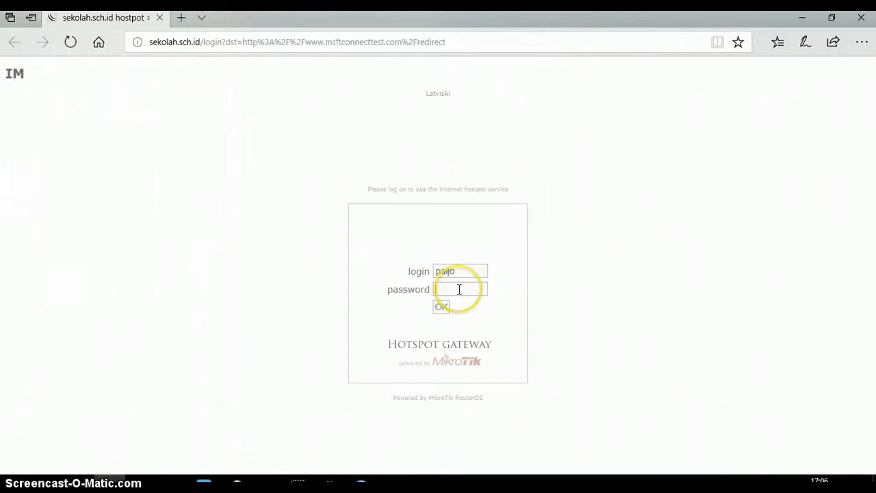
left_click(442, 307)
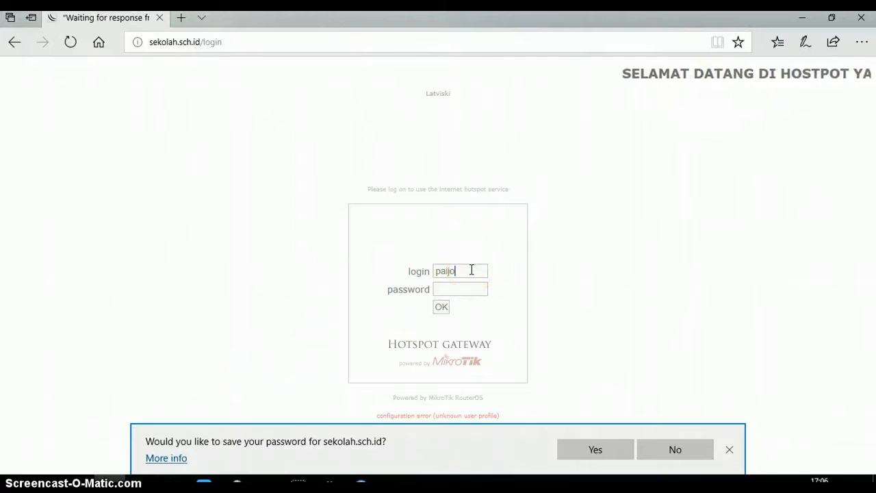
key("BackSpace")
key("BackSpace")
key("BackSpace")
key("BackSpace")
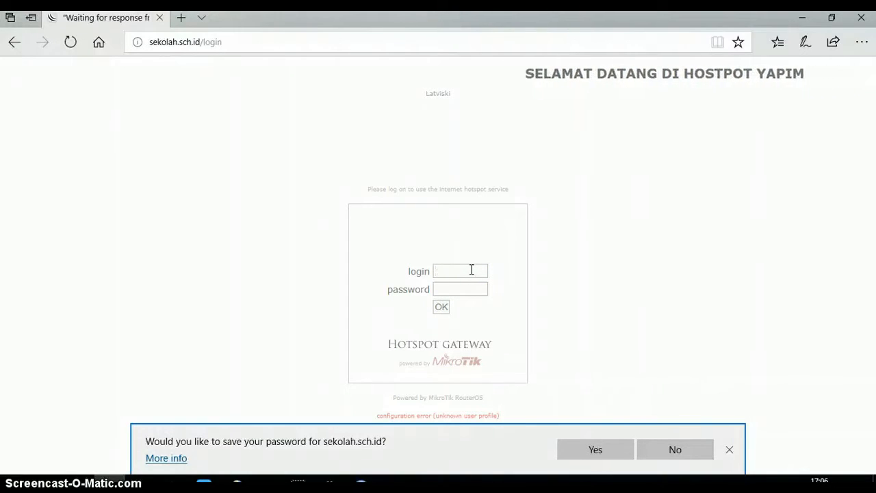
type("pribadi")
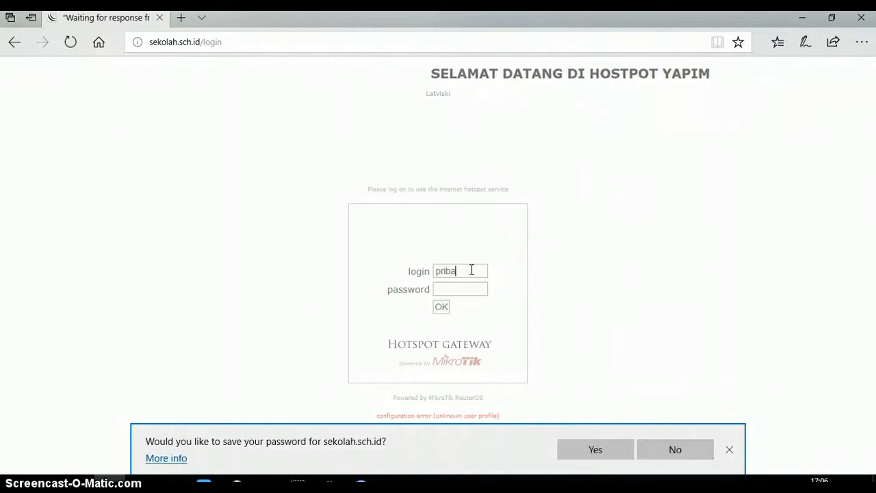
left_click(464, 288)
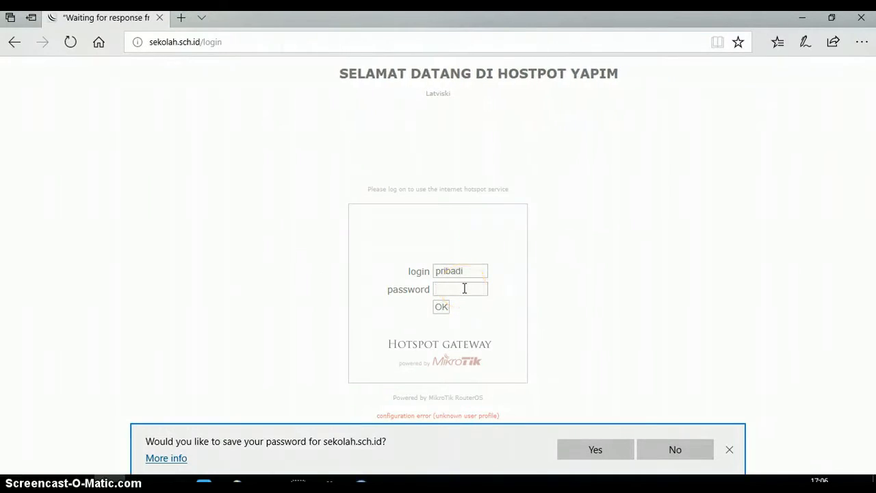
type("*****")
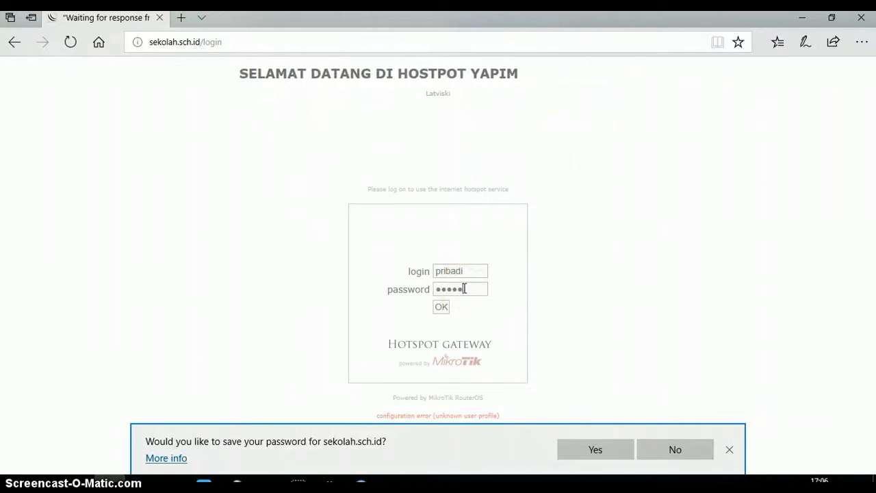
left_click(441, 307)
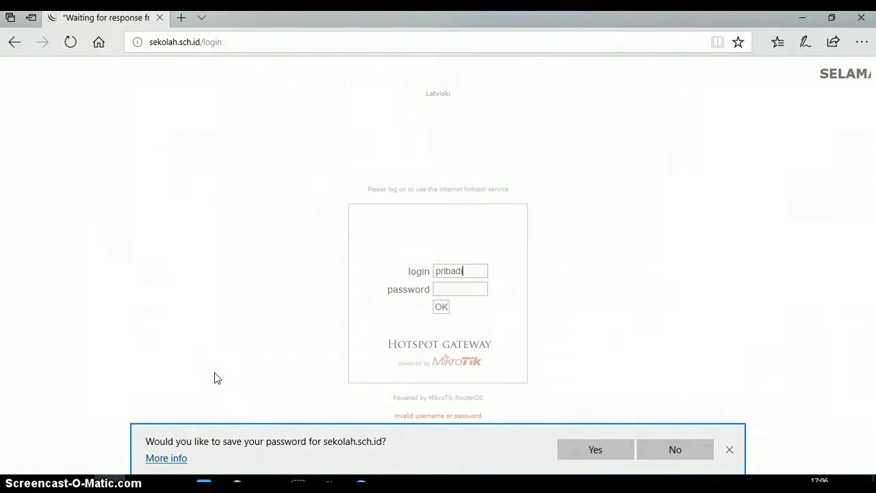
left_click(730, 451)
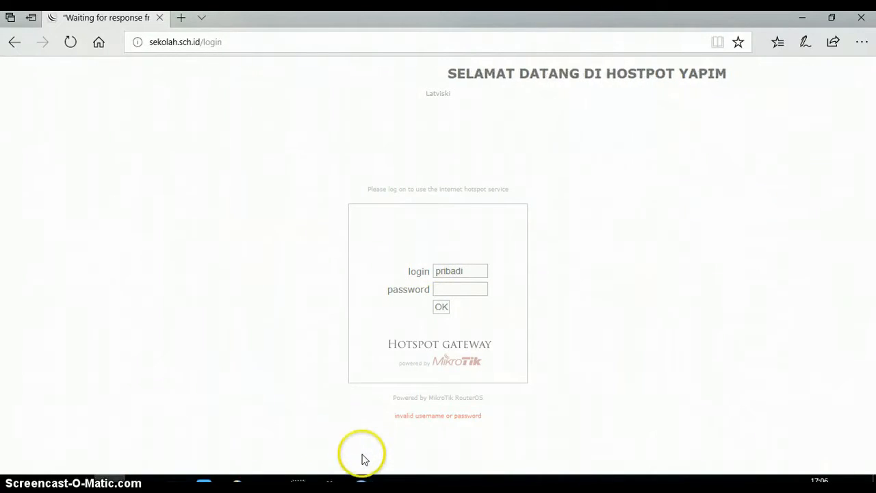
left_click(361, 482)
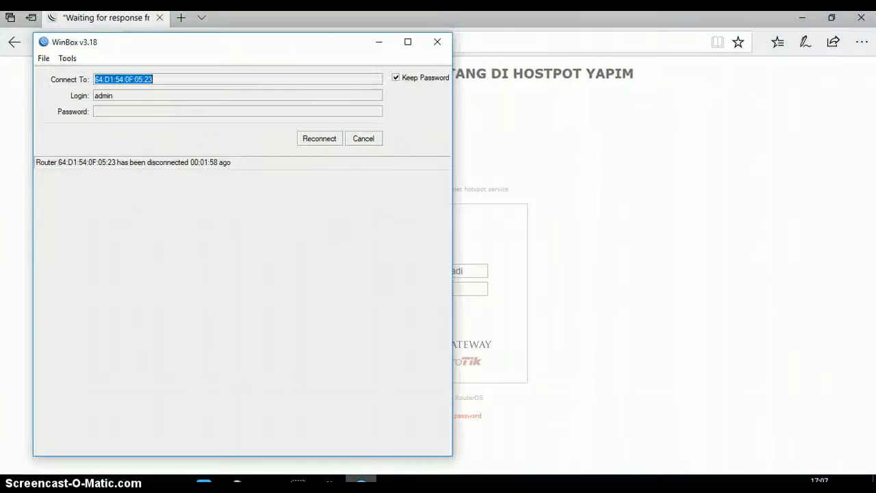
Reconnect WinBox and remove two accounts from the hotspot Users list, leaving four.
left_click(315, 138)
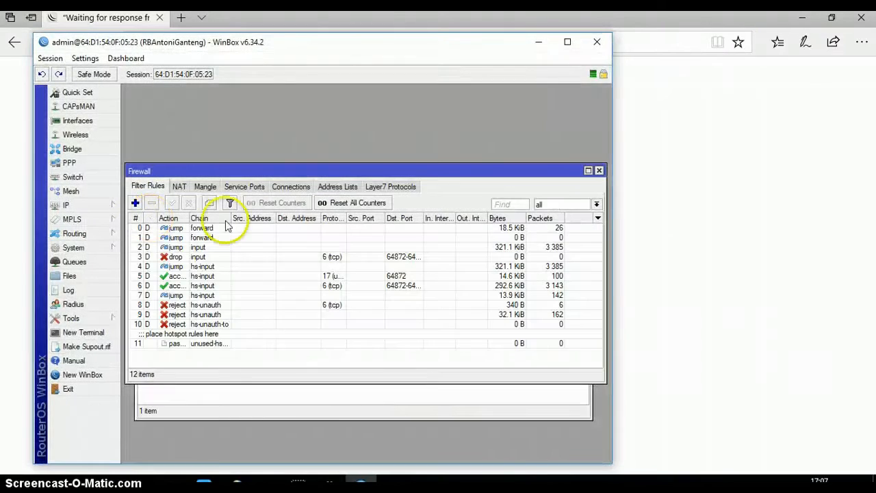
left_click(86, 207)
left_click(144, 283)
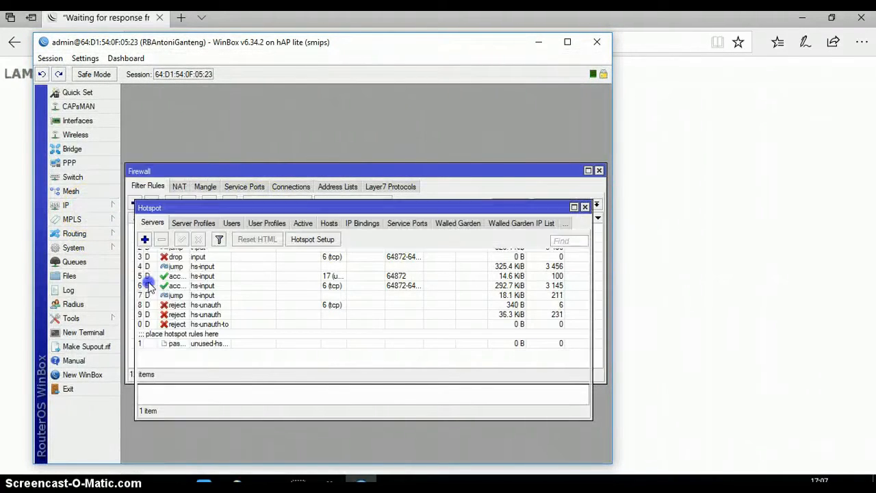
left_click(238, 227)
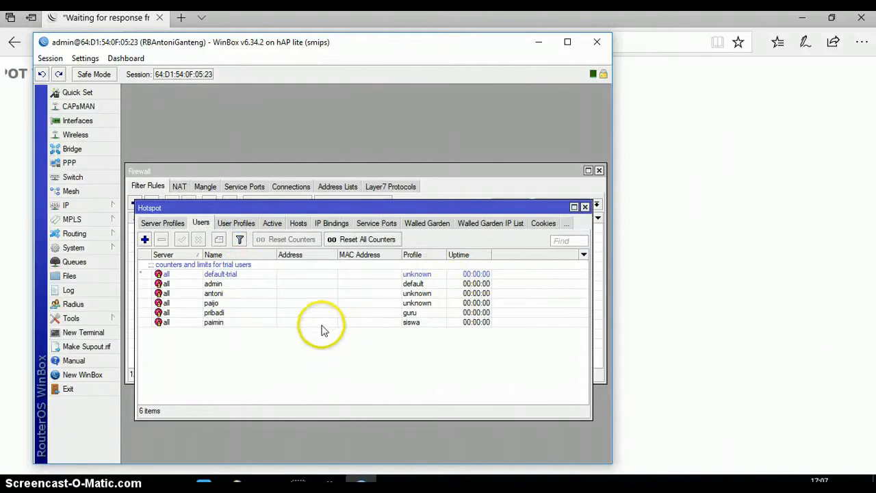
left_click(241, 315)
left_click(232, 324)
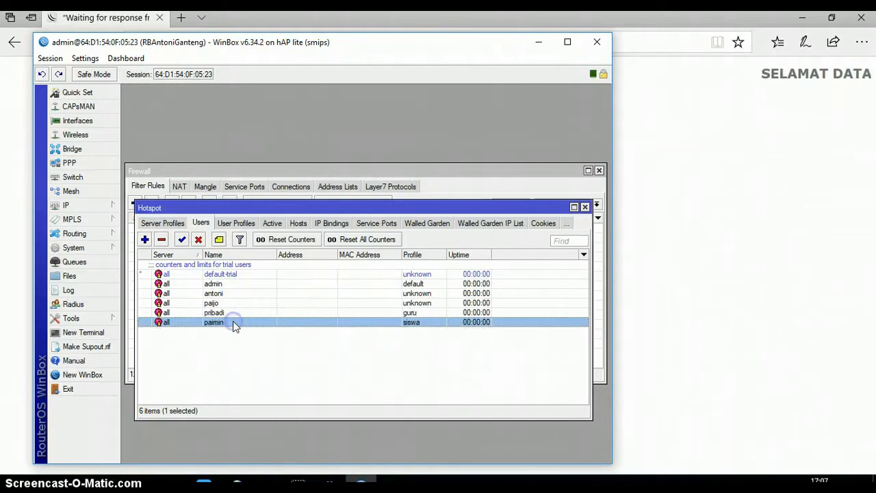
left_click(232, 311)
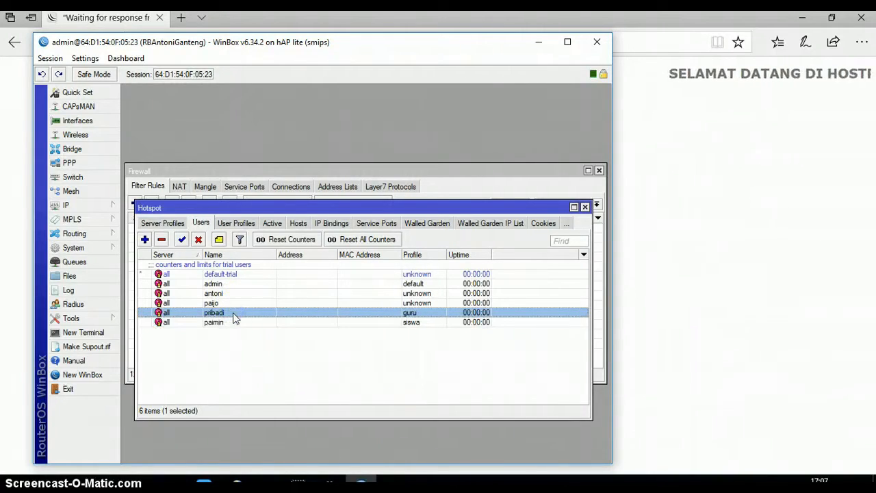
left_click(227, 304)
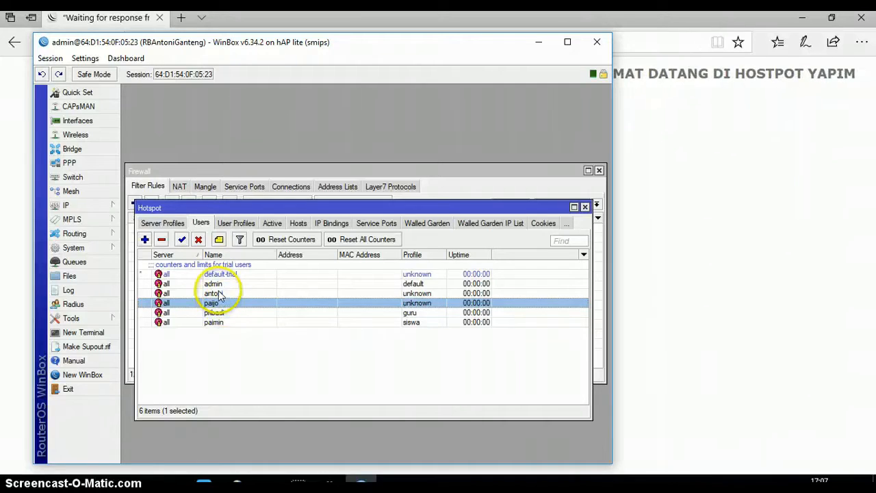
left_click(219, 293, "ctrl")
left_click(162, 241)
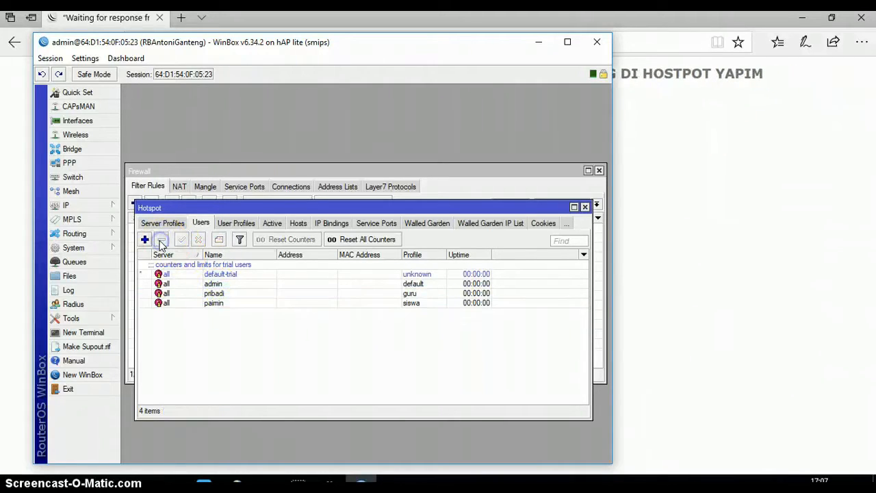
left_click(733, 147)
Log in on the hotspot login page with the admin username and password.
left_click(415, 272)
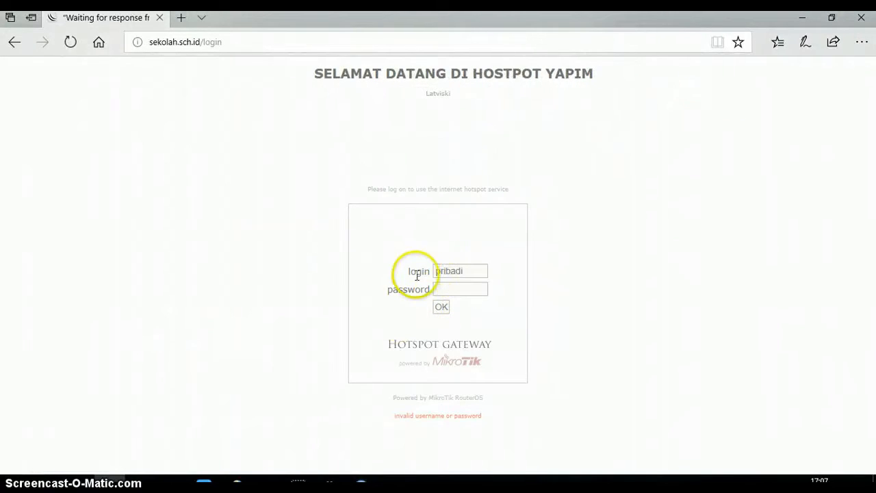
type("admin")
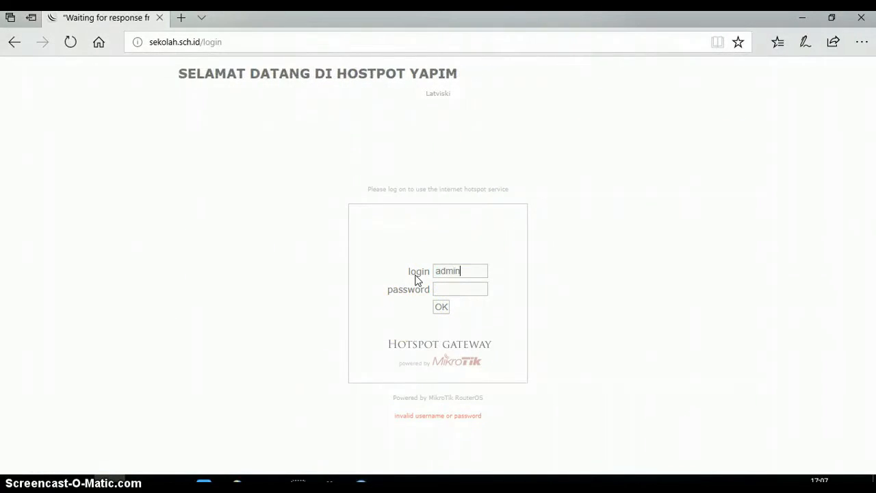
key("Tab")
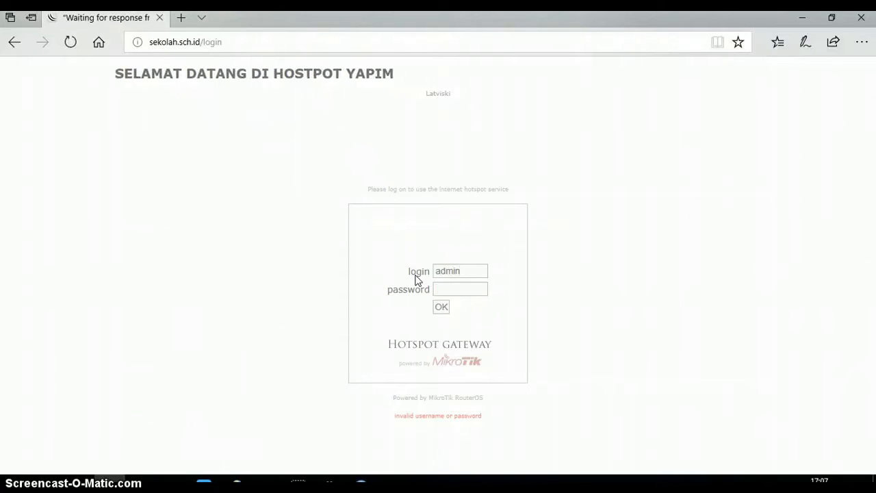
type("admin")
left_click(441, 307)
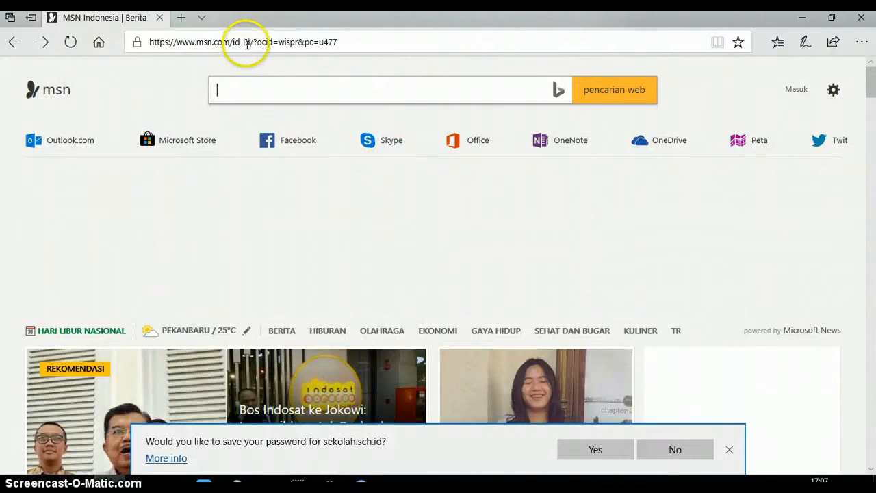
Go to sekolah.sch.id/ and log off the hotspot session.
left_click(247, 44)
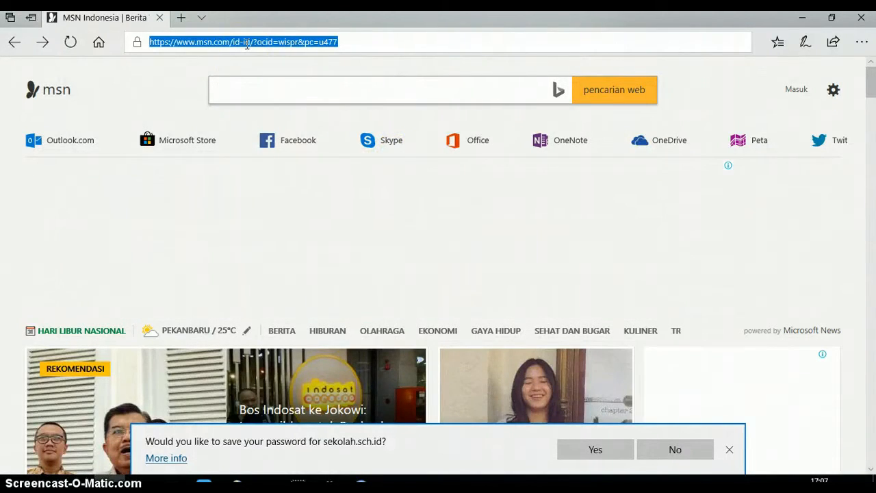
type("sekol")
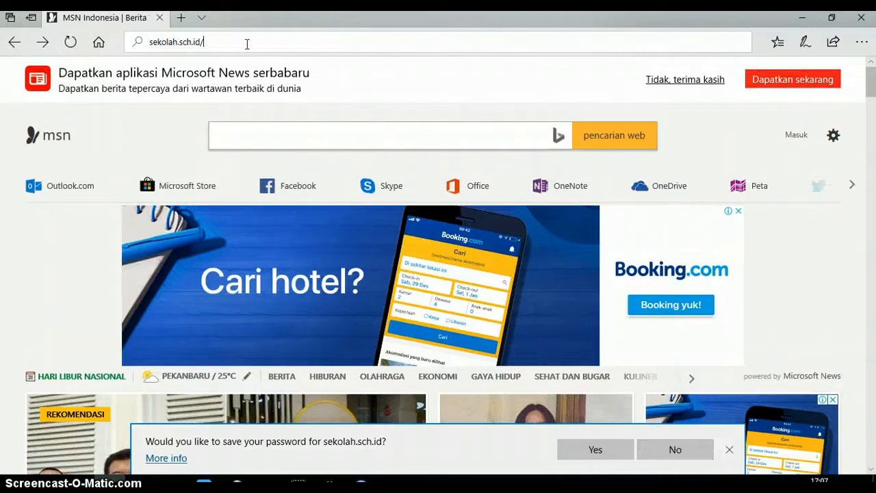
type("ah.sch.id/")
key("Return")
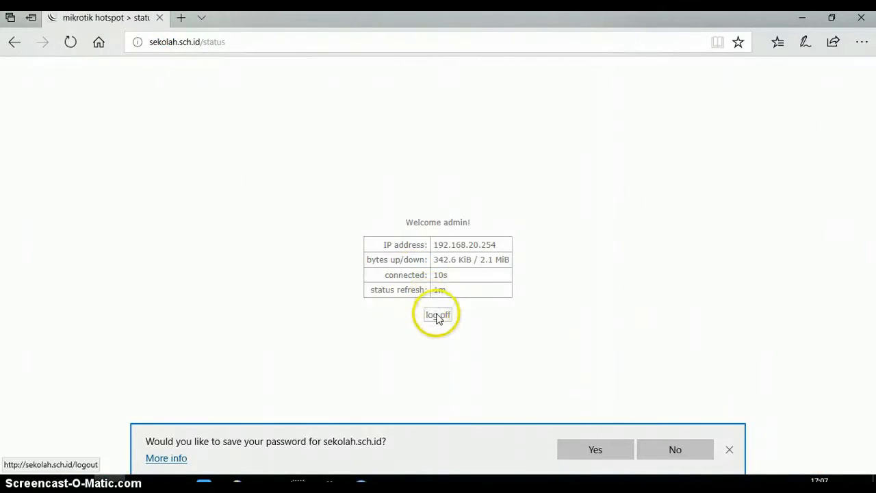
left_click(438, 317)
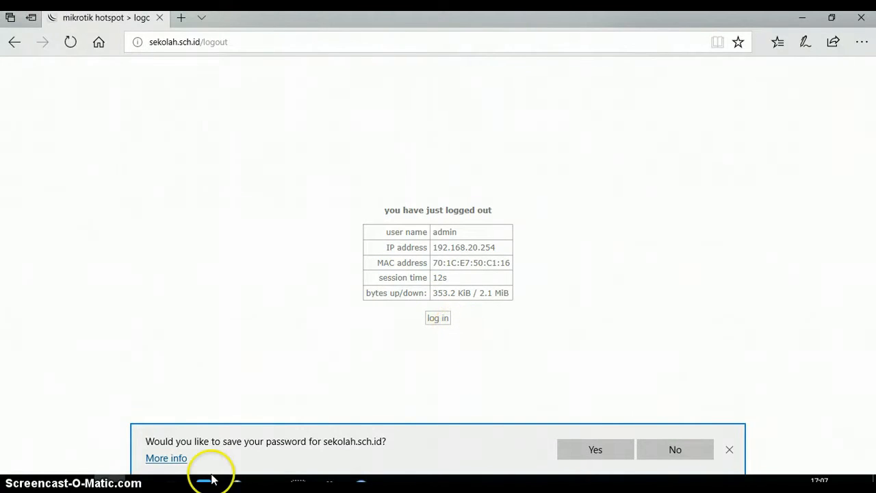
Add a new hotspot user with a name, password and the guru profile.
left_click(361, 482)
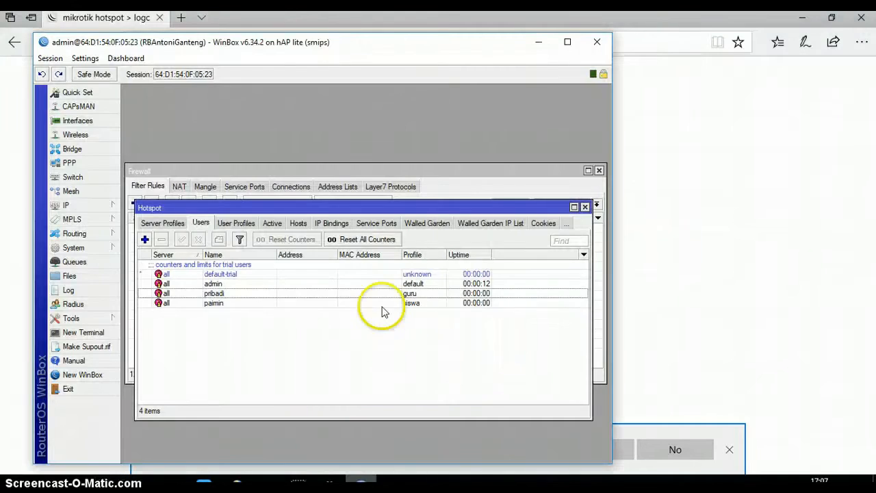
left_click(190, 314)
left_click(226, 304)
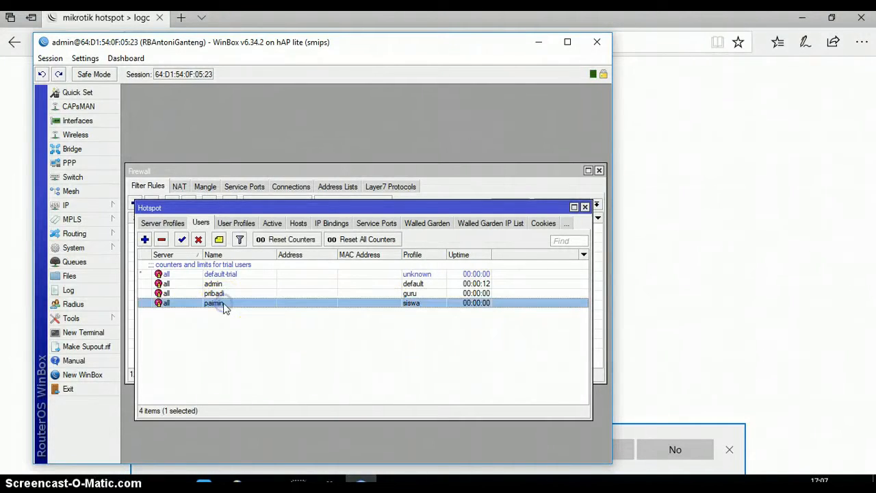
left_click(146, 239)
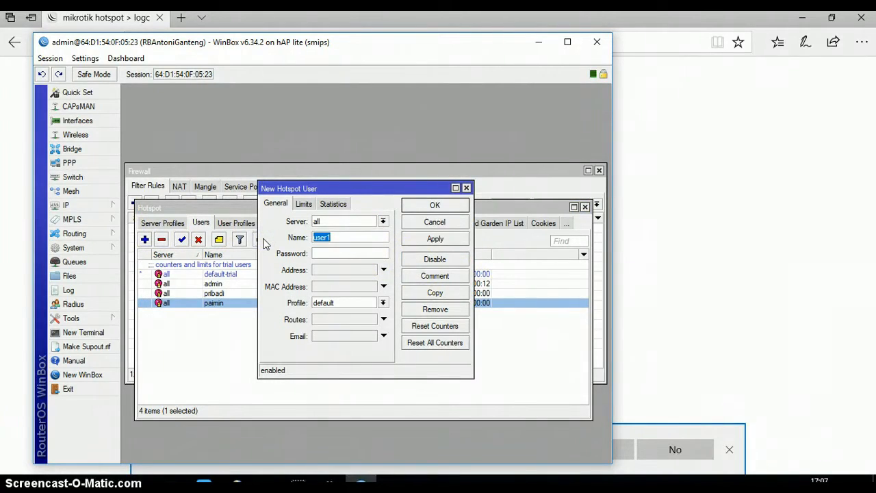
type("antoni")
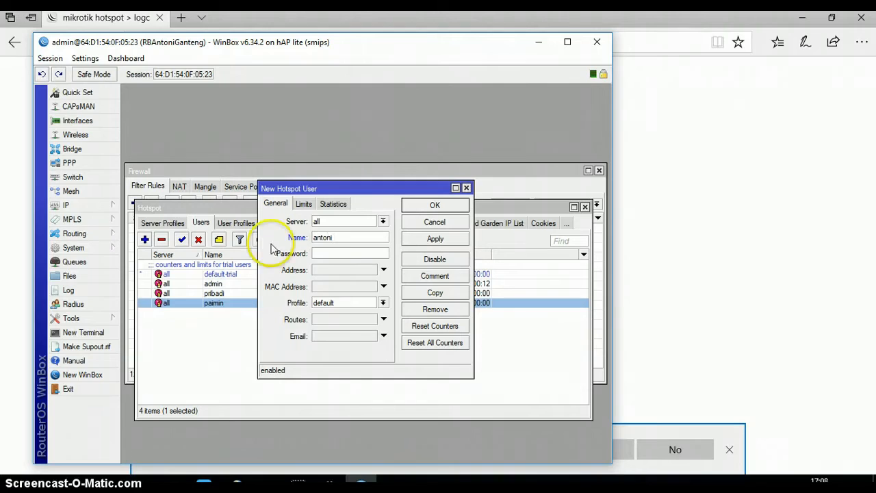
left_click(345, 254)
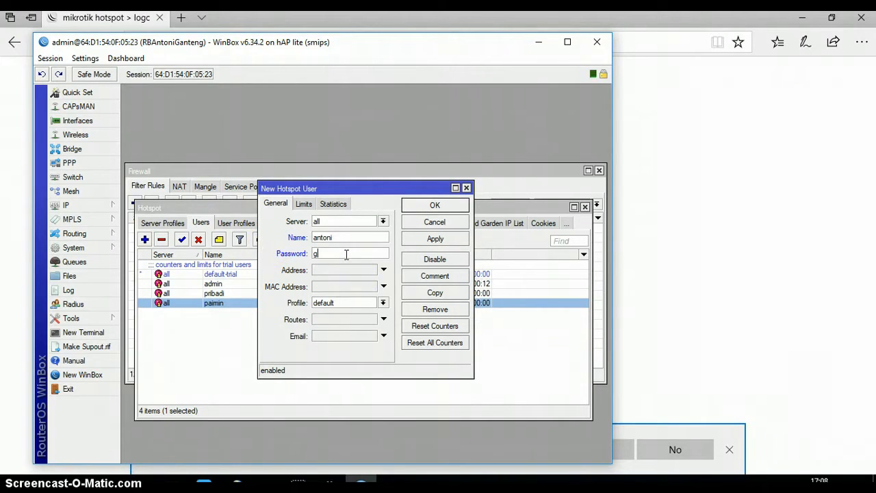
left_click(383, 303)
left_click(355, 319)
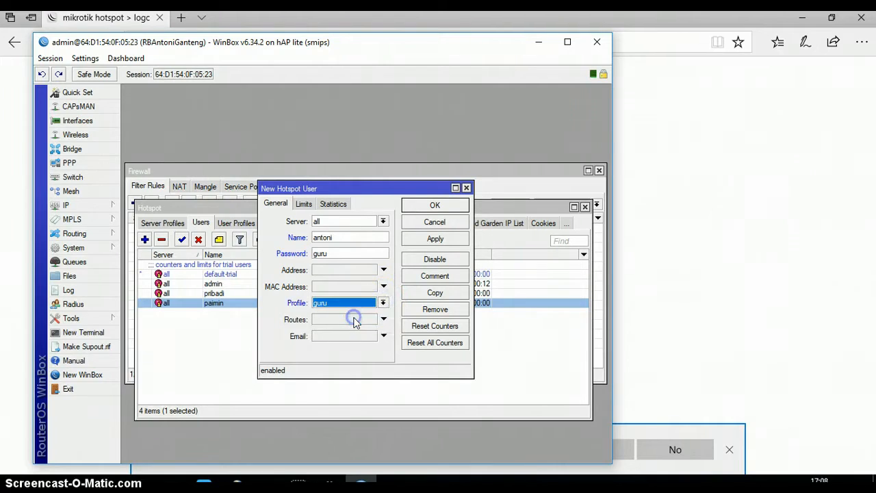
left_click(435, 239)
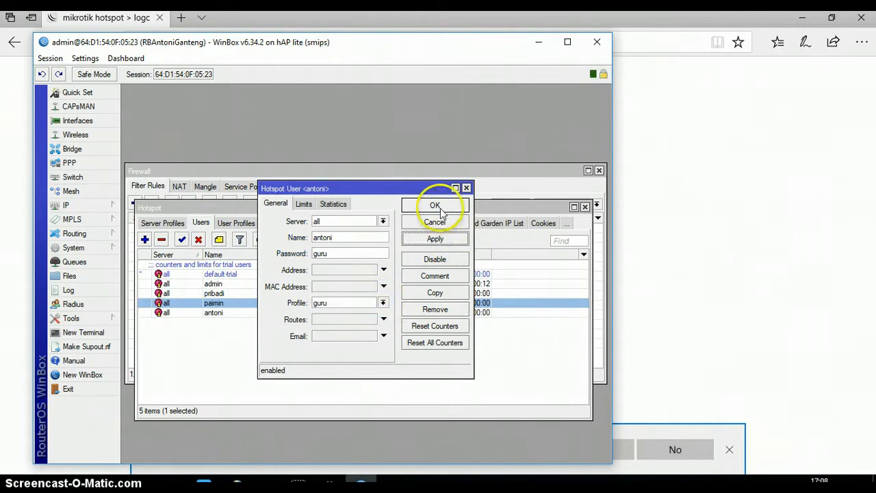
left_click(435, 206)
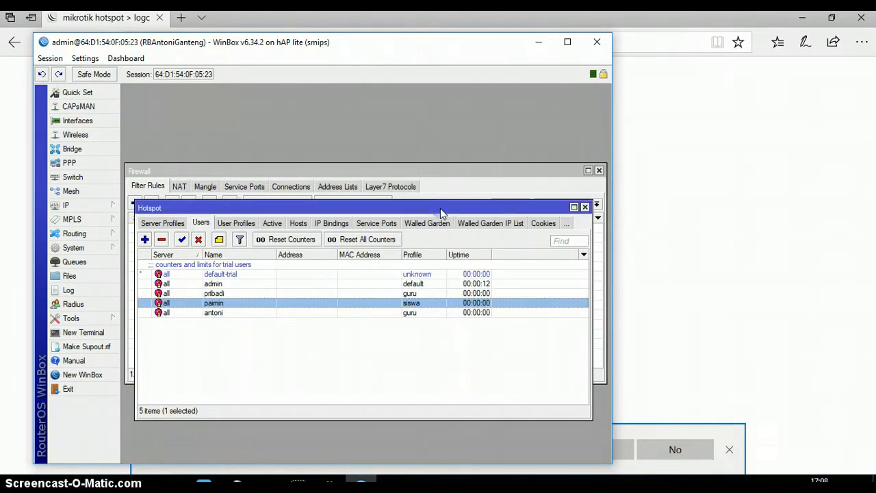
left_click(772, 309)
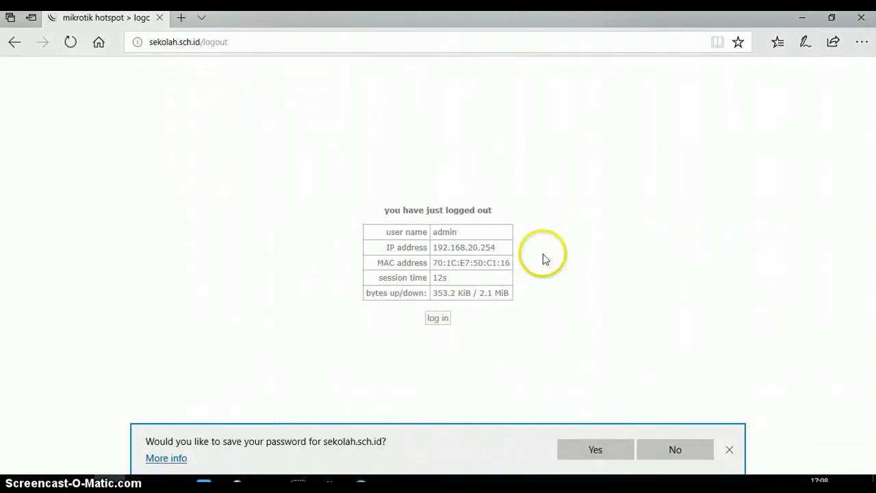
Log back in to the hotspot from the logout page, then return to WinBox.
left_click(436, 319)
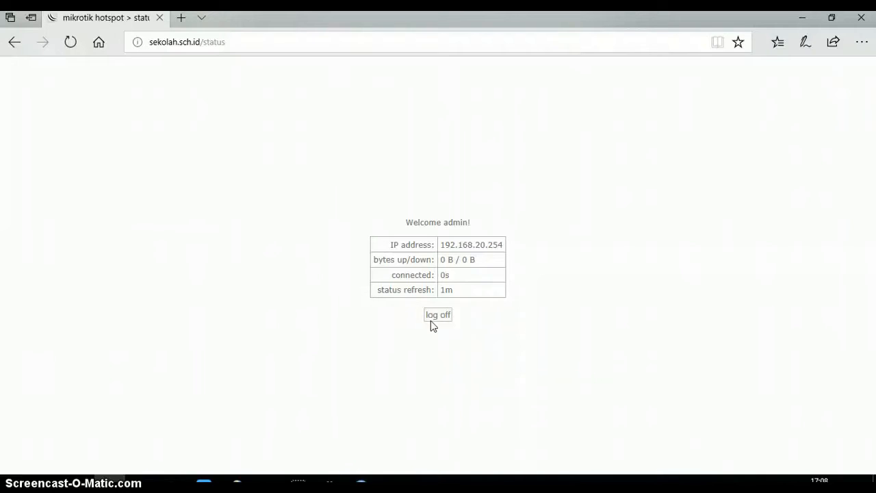
left_click(362, 483)
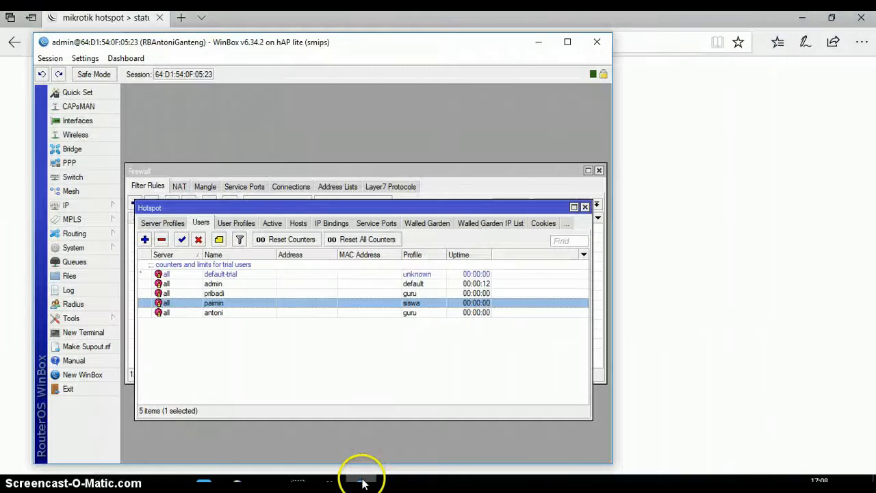
Remove the admin login cookie from the Hotspot Cookies list.
left_click(548, 225)
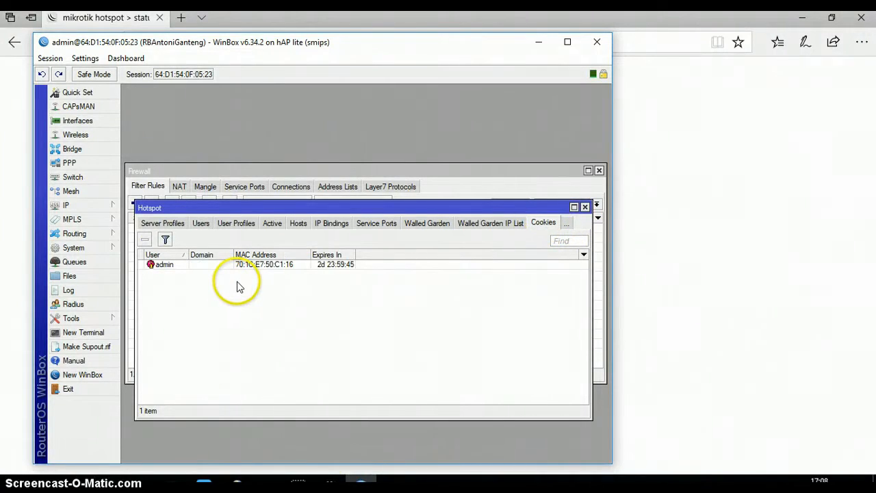
left_click(204, 267)
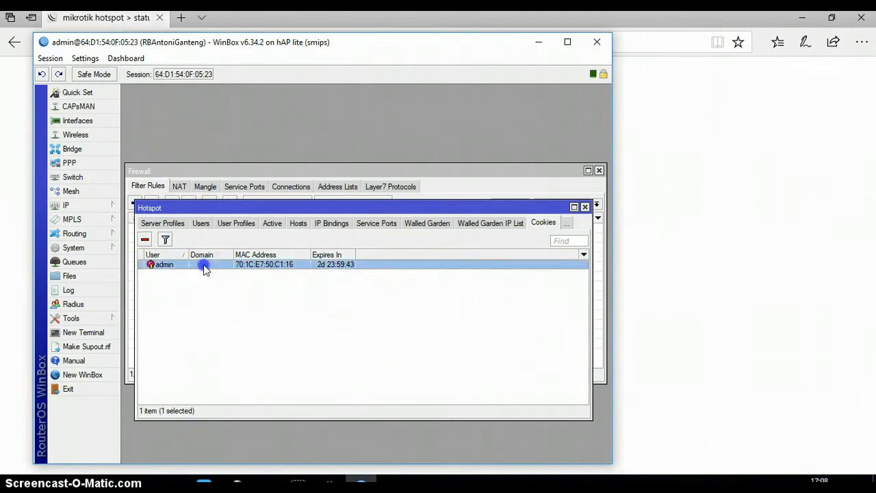
left_click(145, 241)
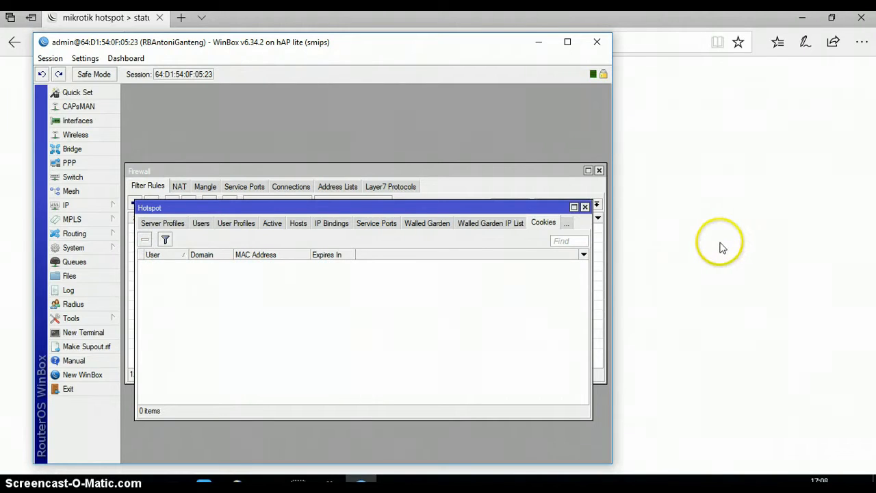
Log off the hotspot session in Edge and return to WinBox.
left_click(720, 247)
left_click(444, 315)
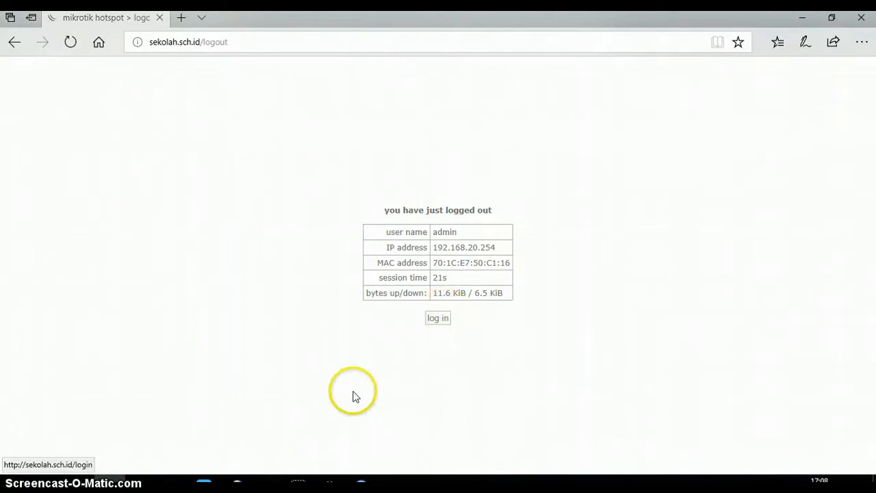
left_click(361, 481)
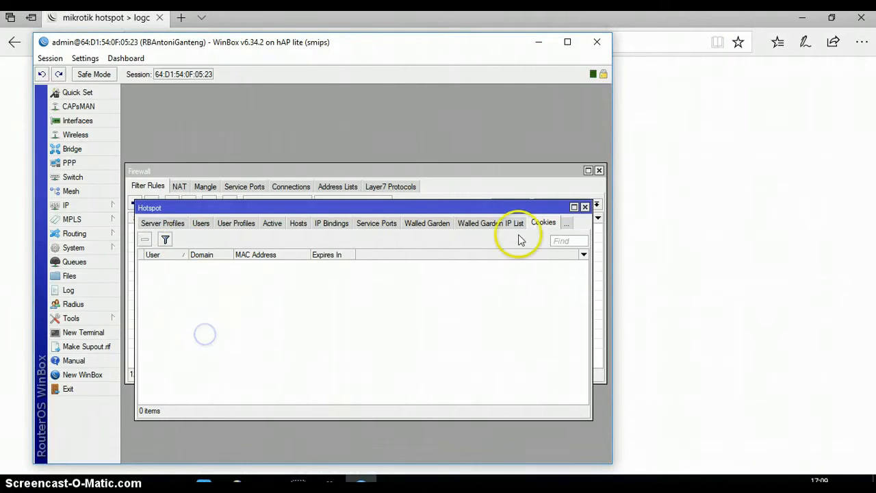
Set hsprof1's login methods to HTTP CHAP and HTTPS with Cookie off, and save.
left_click(179, 224)
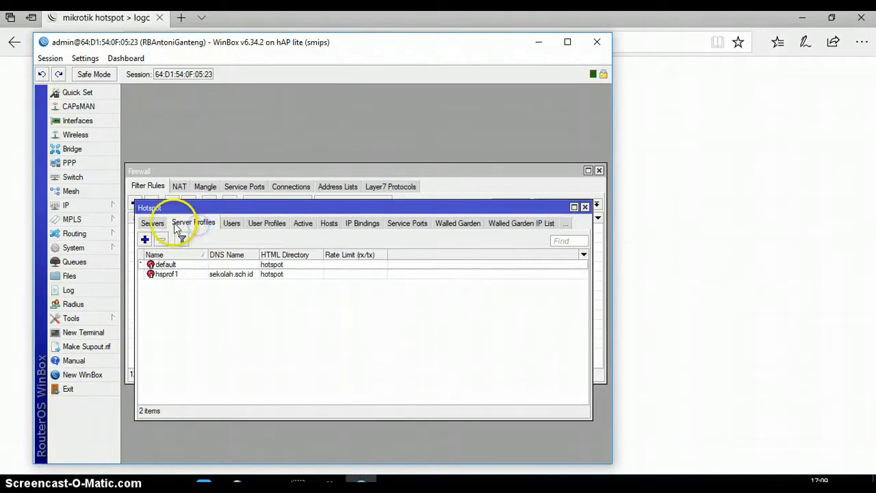
left_click(179, 274)
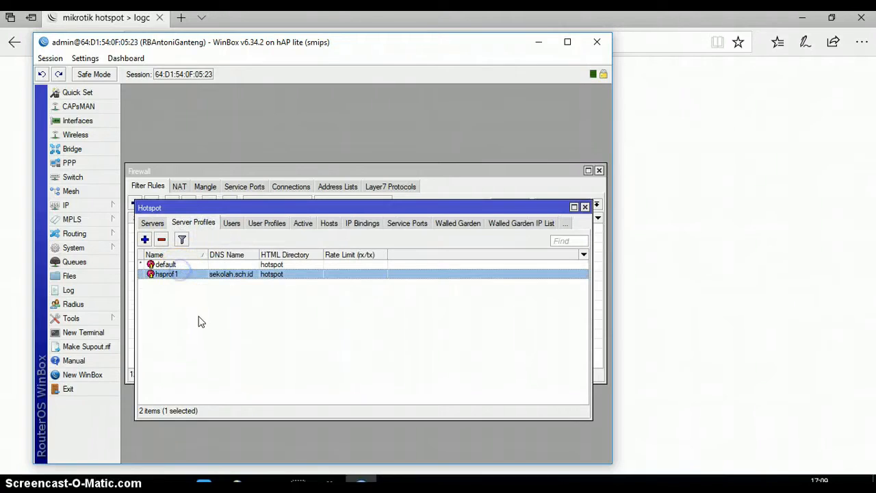
double_click(220, 277)
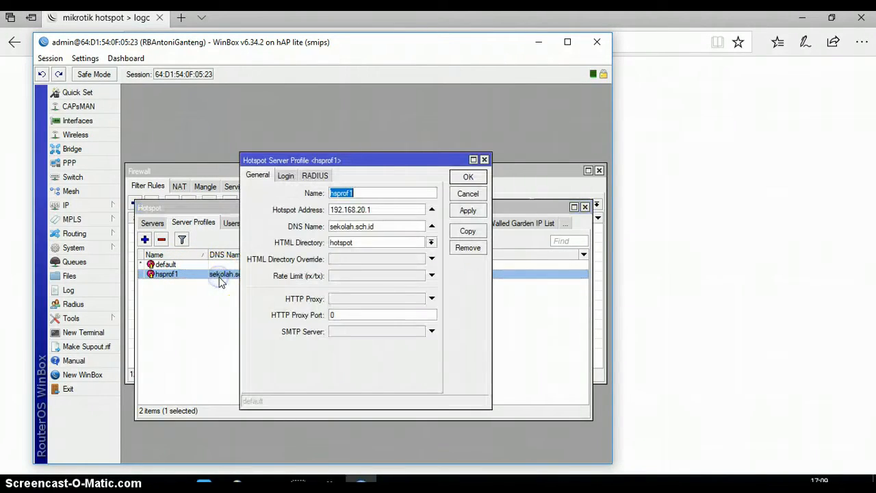
left_click(286, 175)
left_click(380, 194)
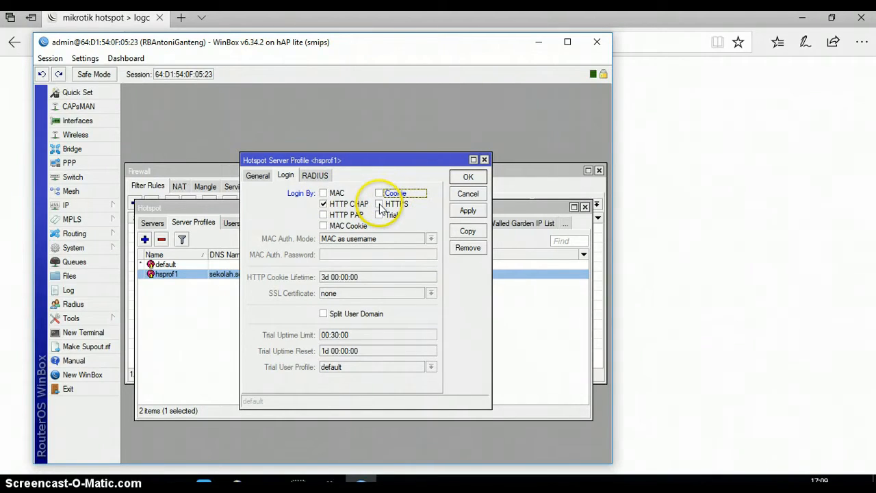
left_click(380, 205)
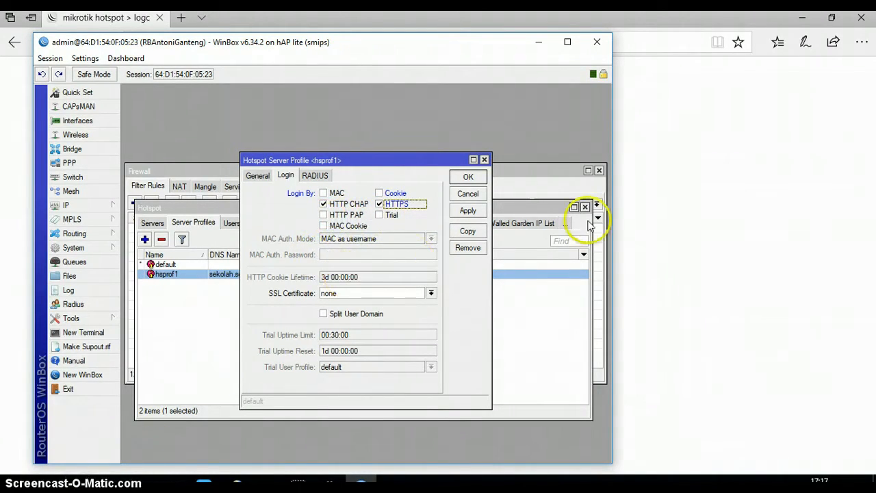
left_click(380, 204)
left_click(380, 204)
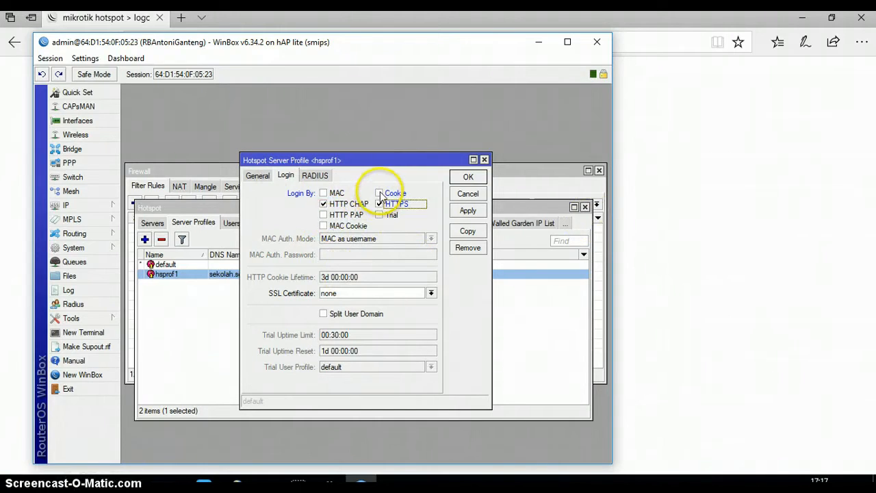
left_click(468, 210)
left_click(468, 181)
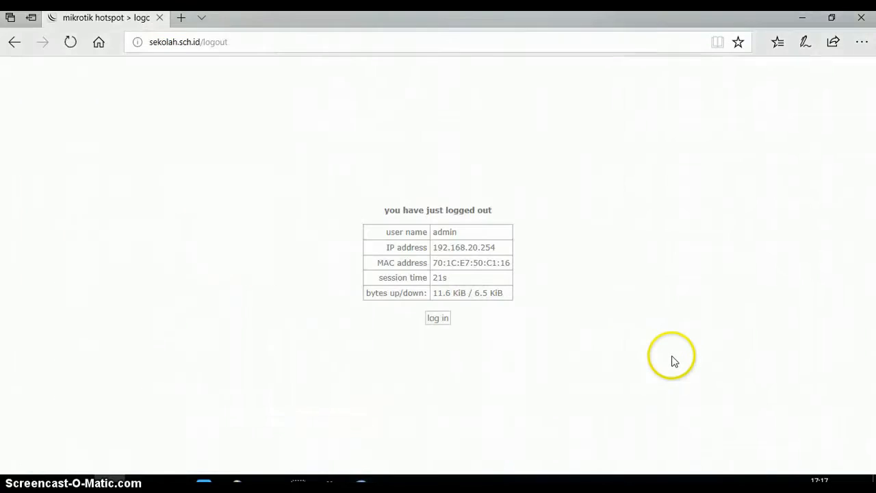
Try a hotspot login with a mistyped username and the user's password.
left_click(668, 360)
left_click(436, 319)
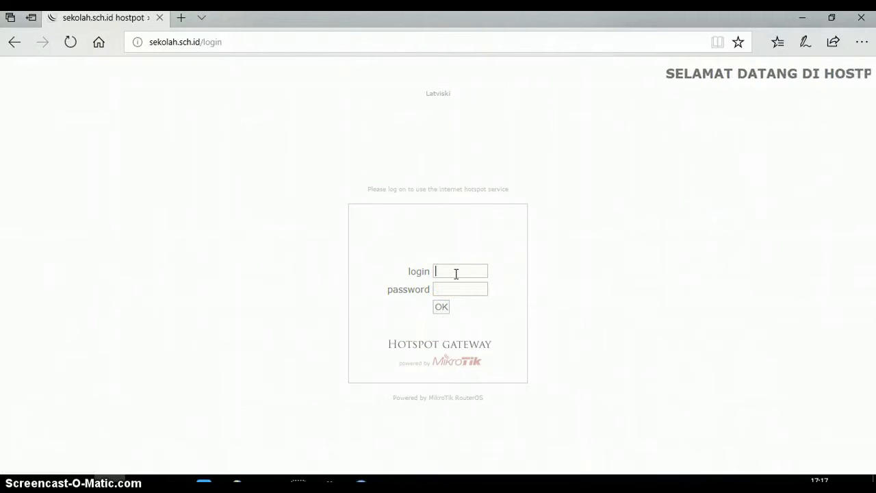
type("anton")
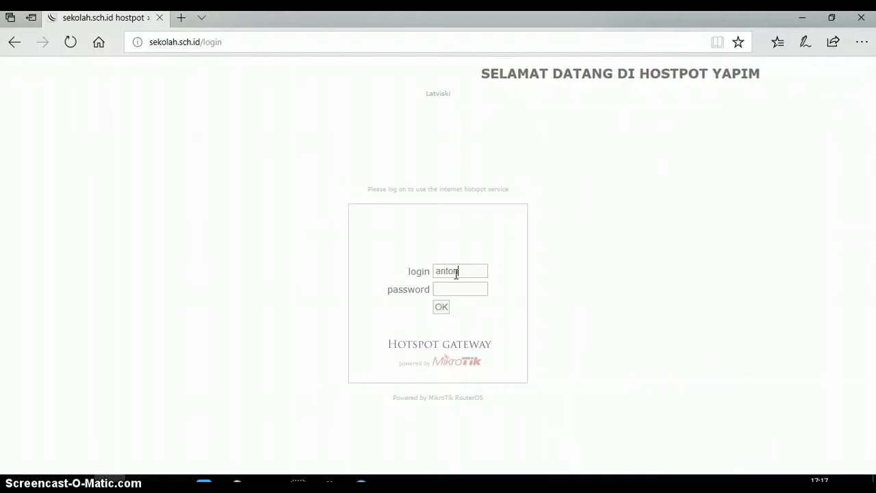
left_click(454, 287)
type("1234")
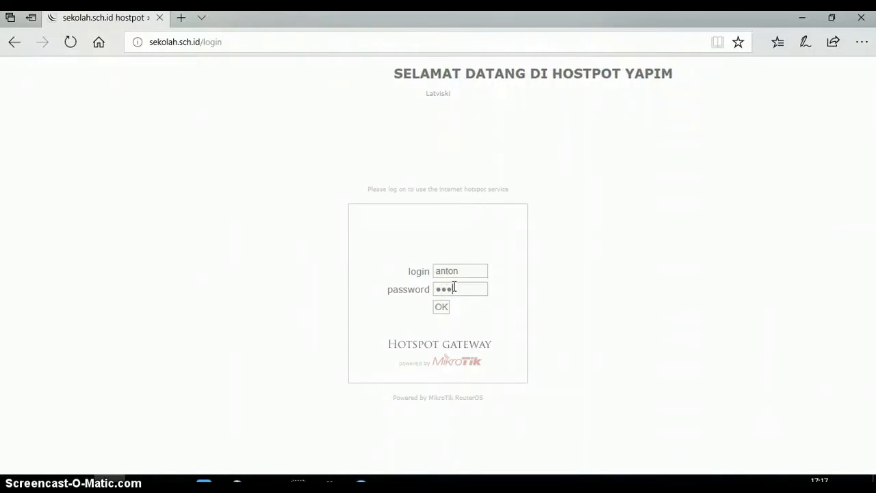
left_click(441, 309)
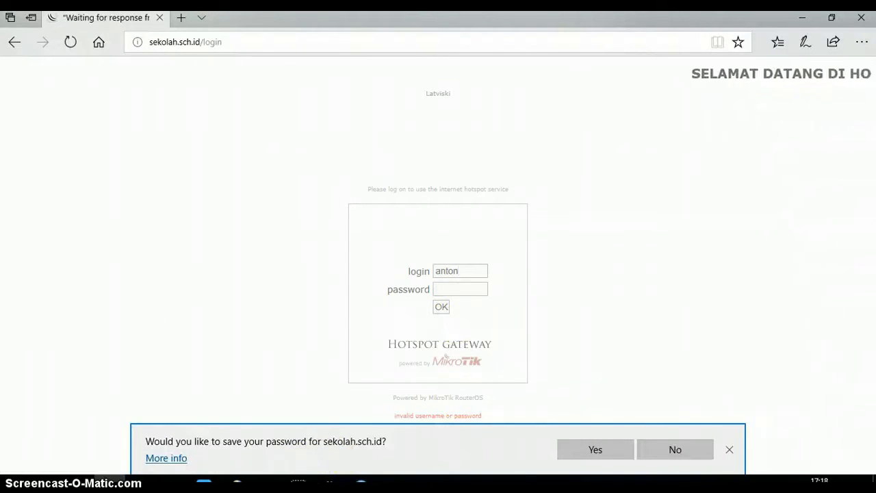
Retry the hotspot login with the correct guru-profile username and password.
left_click(831, 17)
left_click(825, 46)
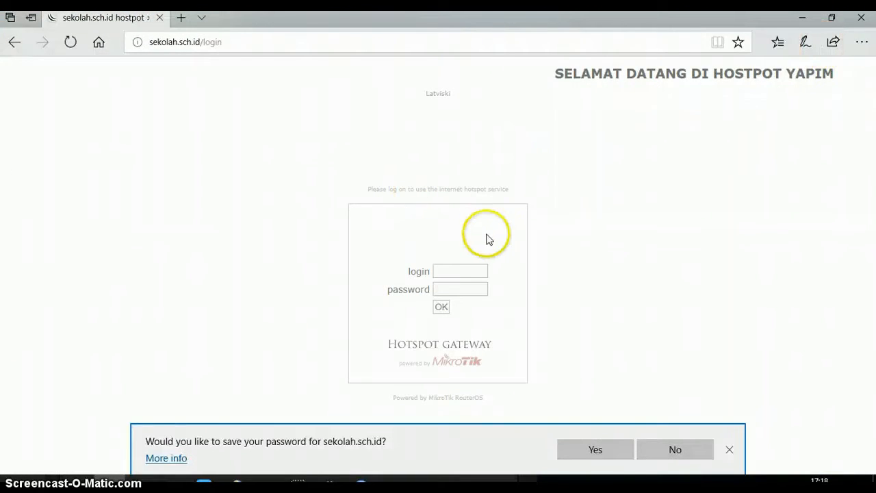
left_click(459, 271)
type("an")
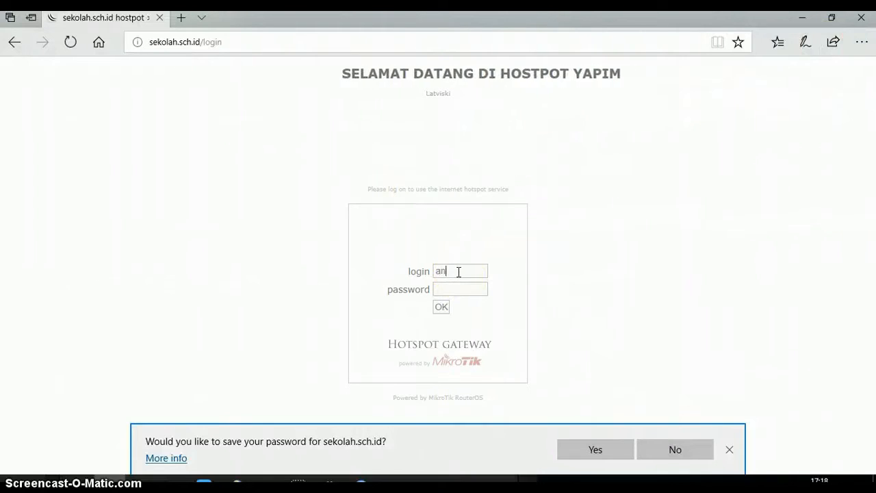
type("toni")
left_click(459, 289)
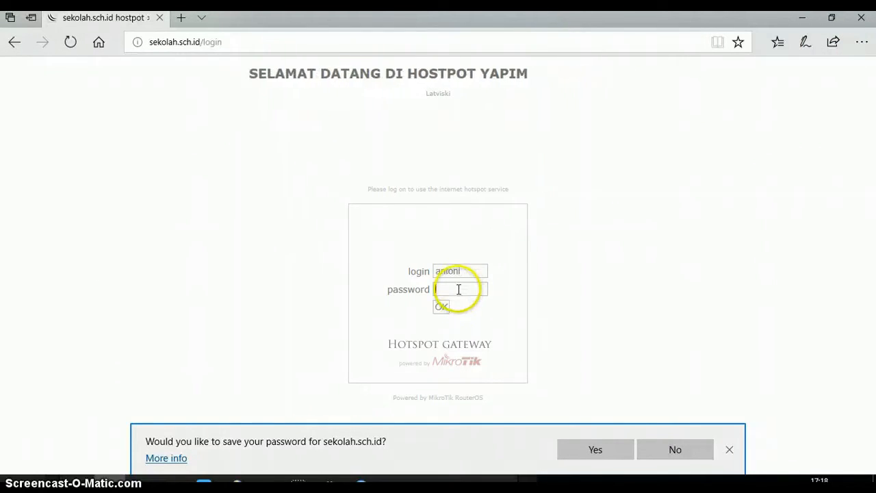
type("••••")
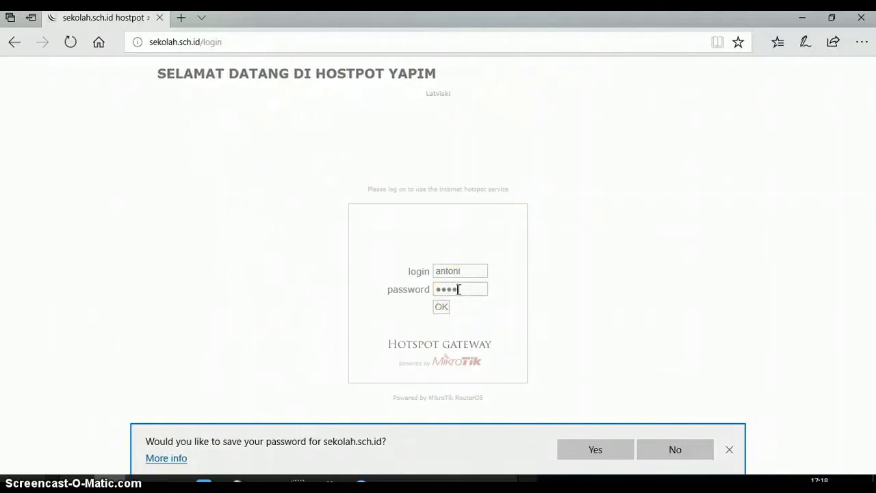
left_click(443, 308)
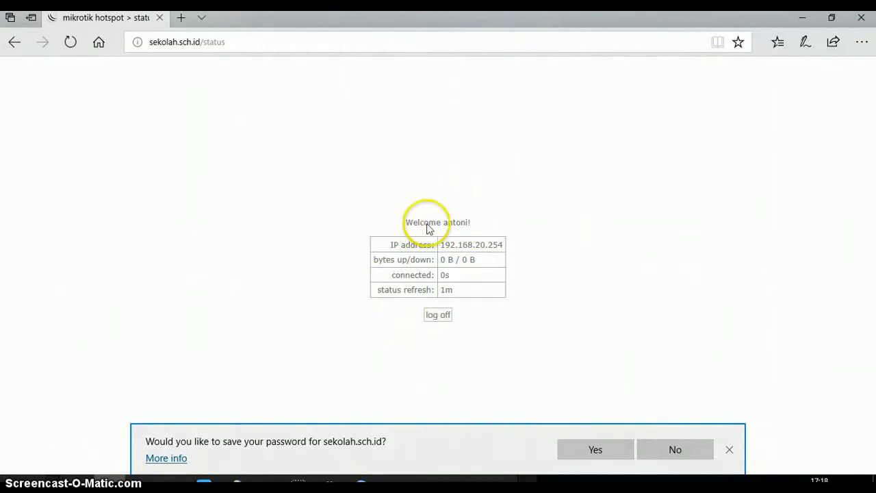
left_click(260, 47)
left_click(182, 24)
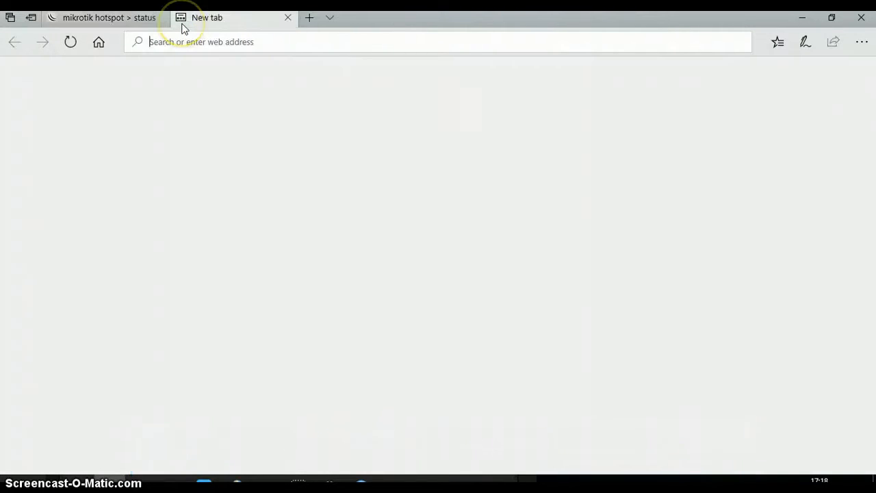
type("www.google.com/")
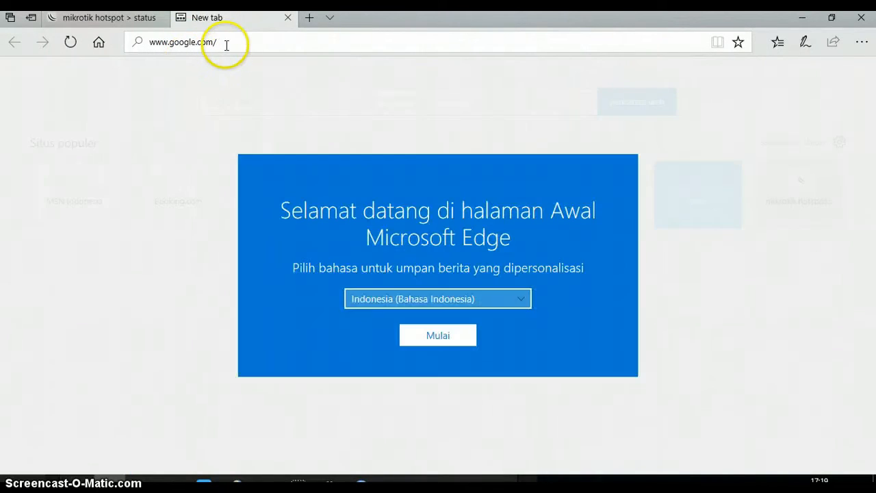
left_click(225, 43)
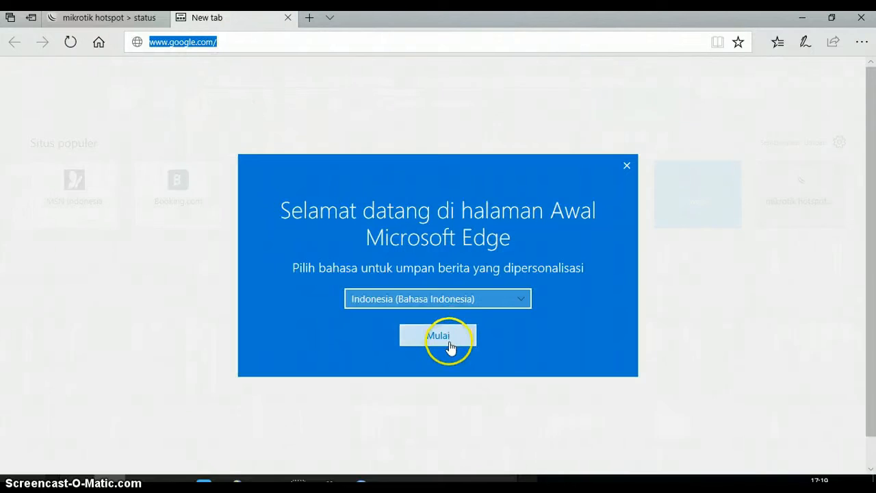
left_click(627, 167)
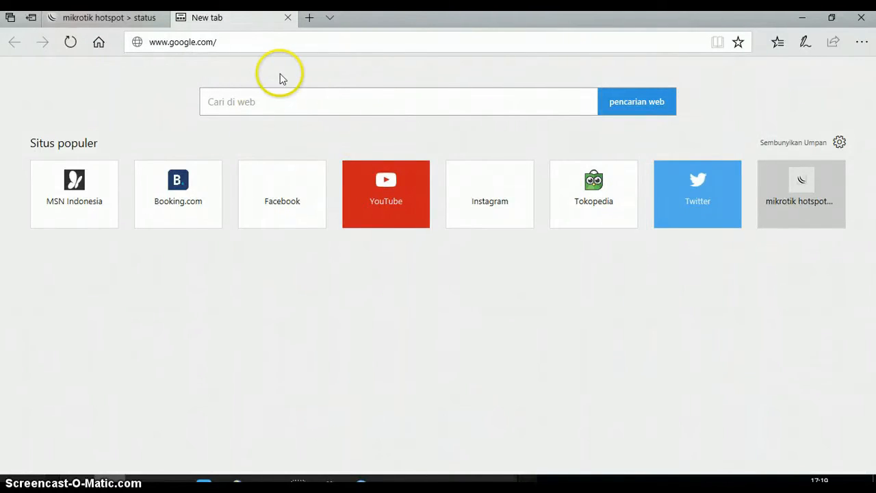
left_click(279, 45)
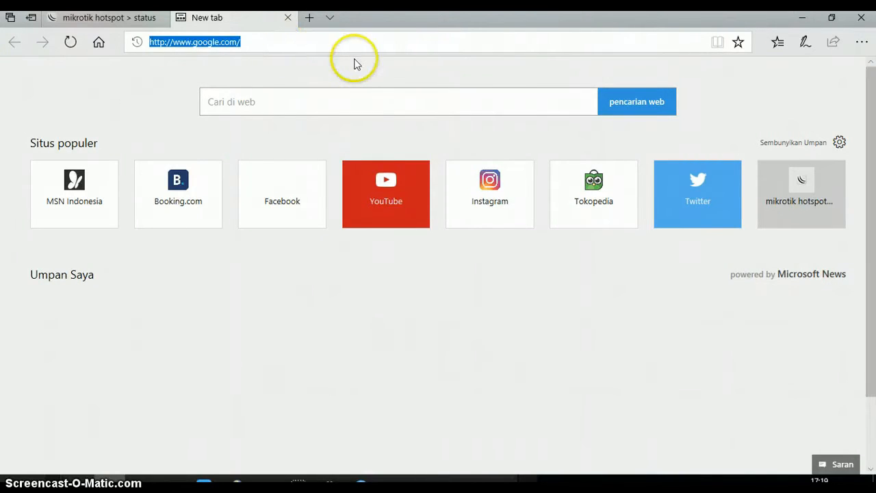
left_click(260, 42)
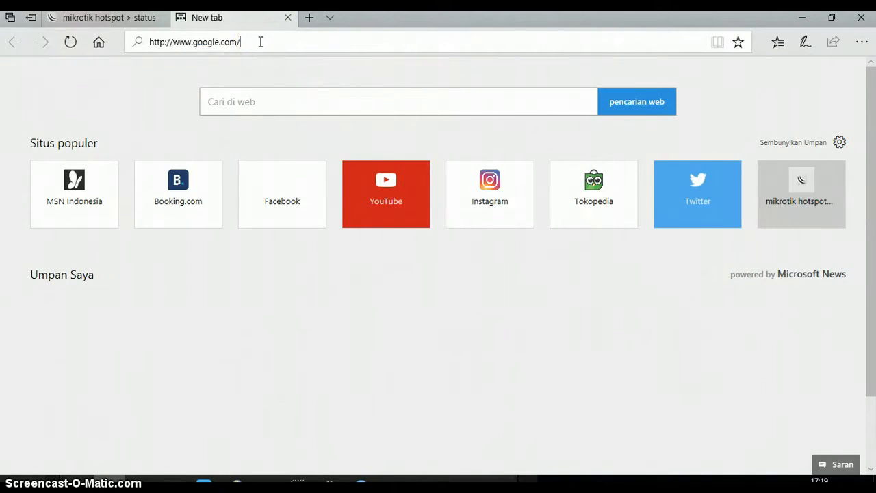
key("Return")
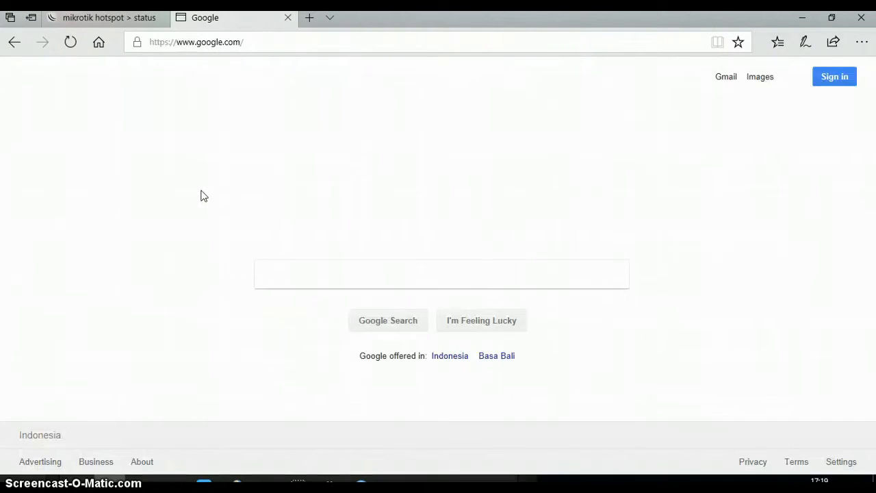
Search Google for speed test.
left_click(286, 272)
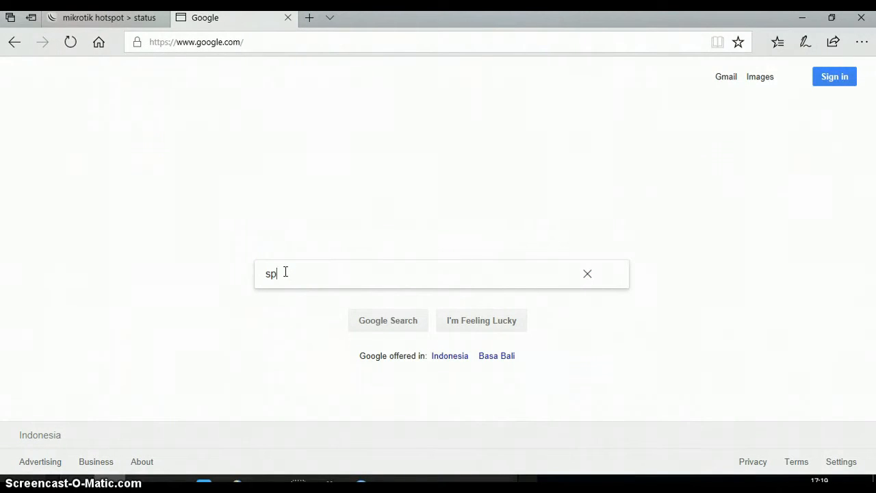
type("speedtes")
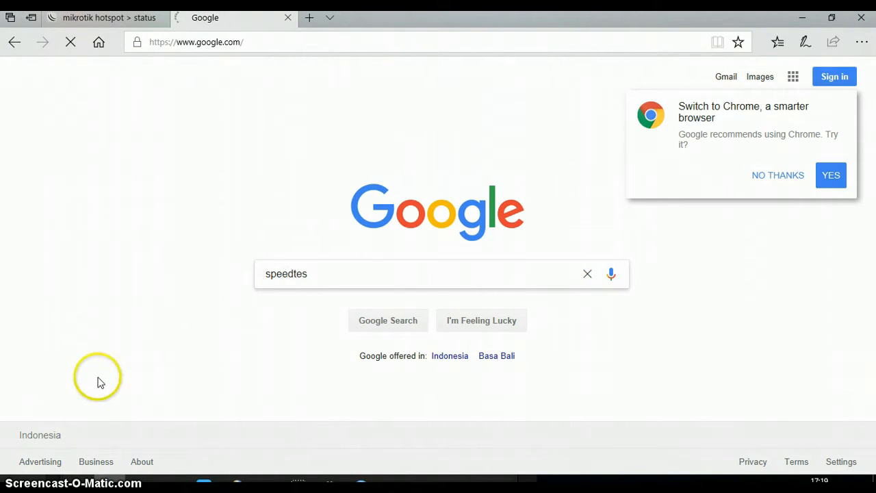
key("Return")
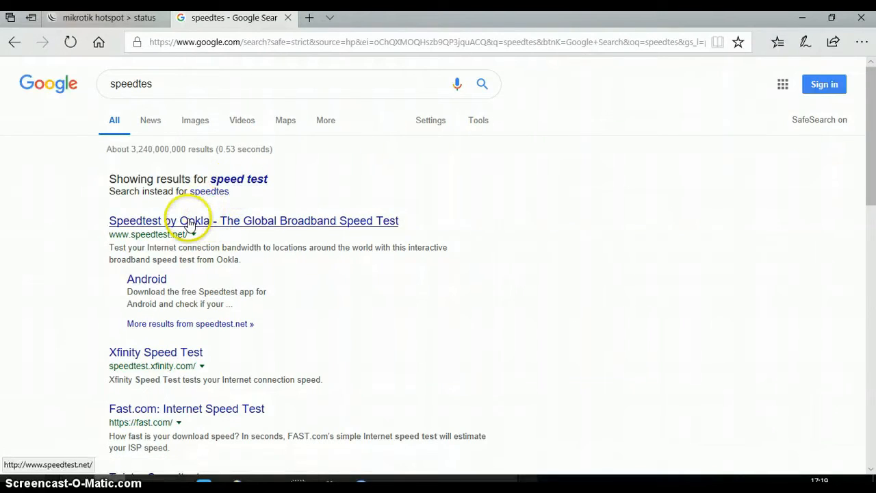
Open Speedtest by Ookla and start the speed test.
left_click(215, 220)
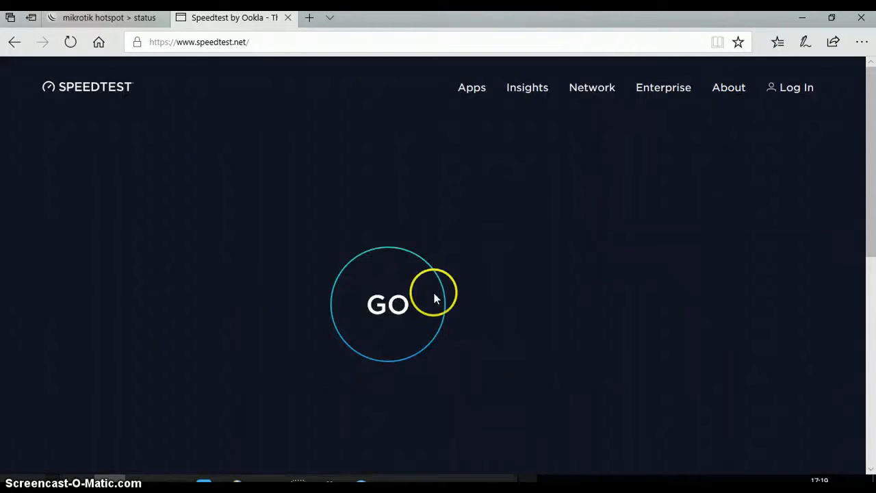
left_click(421, 301)
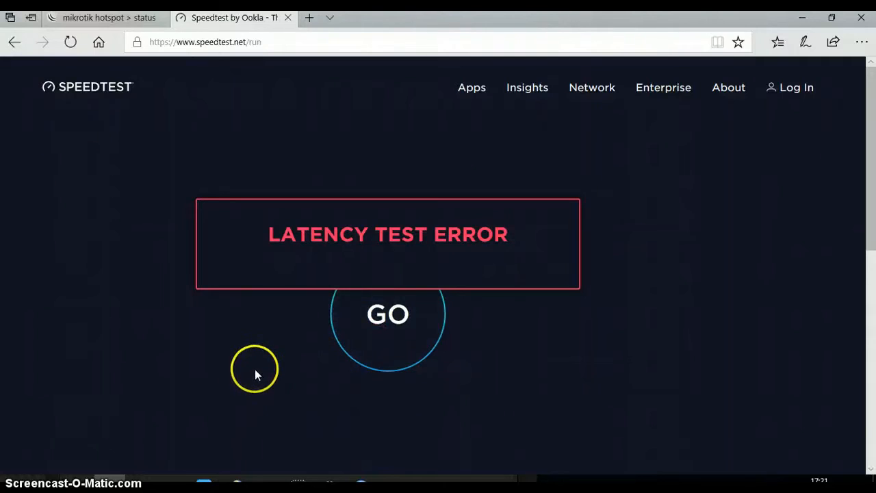
left_click(262, 43)
left_click(385, 348)
left_click(393, 329)
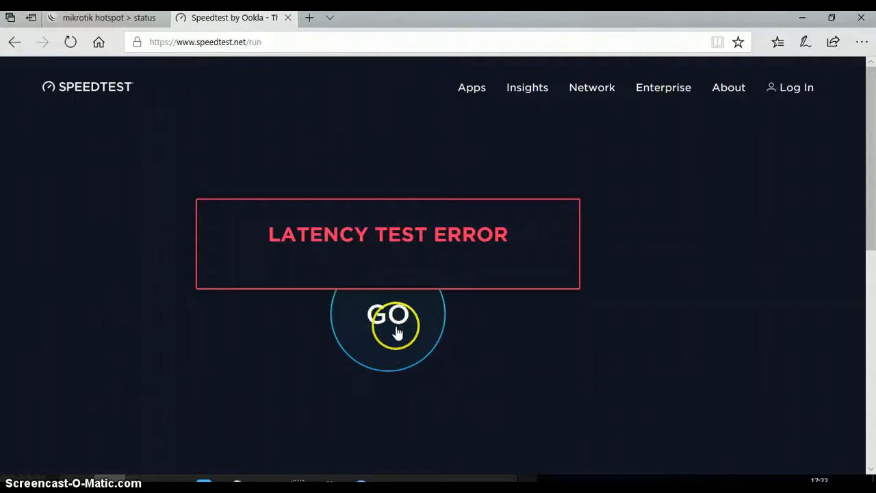
Reload the speedtest page, run the test again, then return to WinBox.
left_click(235, 18)
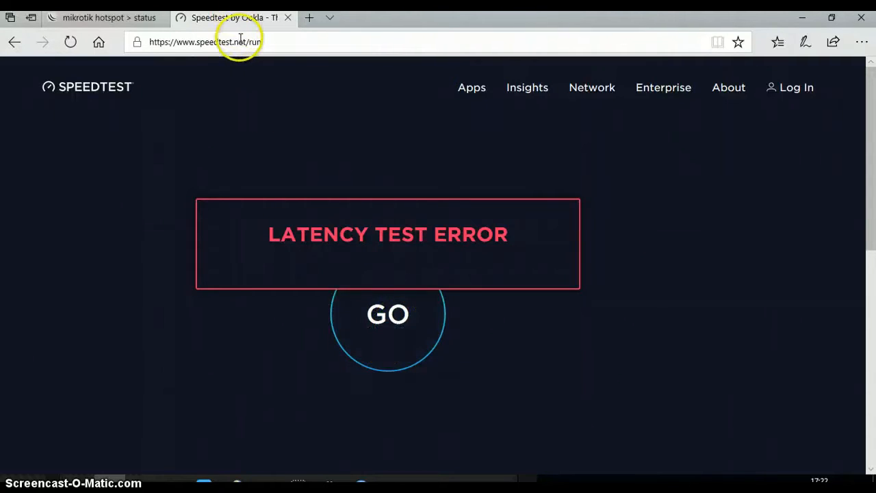
left_click(239, 39)
key("Return")
left_click(228, 65)
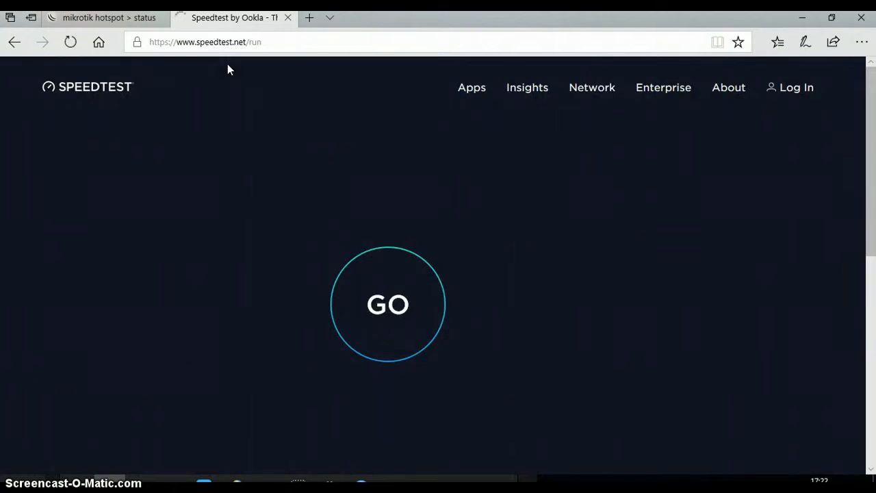
left_click(369, 292)
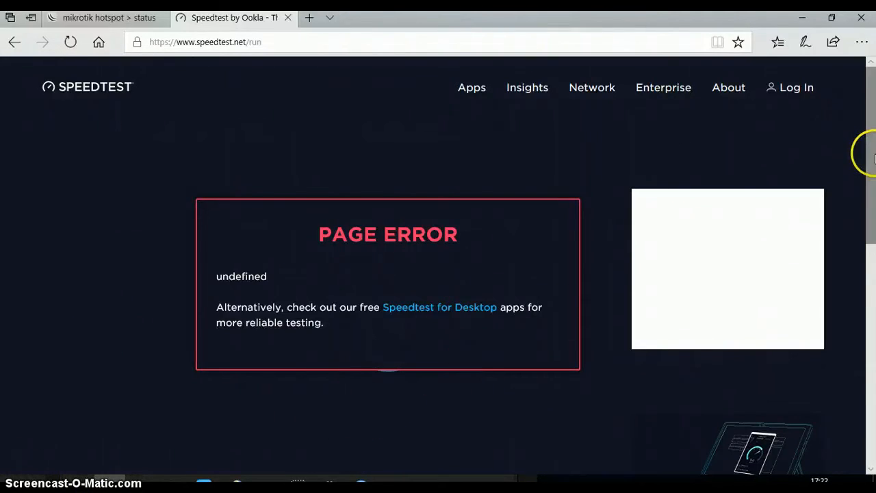
scroll(871, 179, "down", 1)
mouse_move(874, 179)
left_mouse_down()
mouse_move(874, 204)
mouse_move(875, 185)
left_mouse_up()
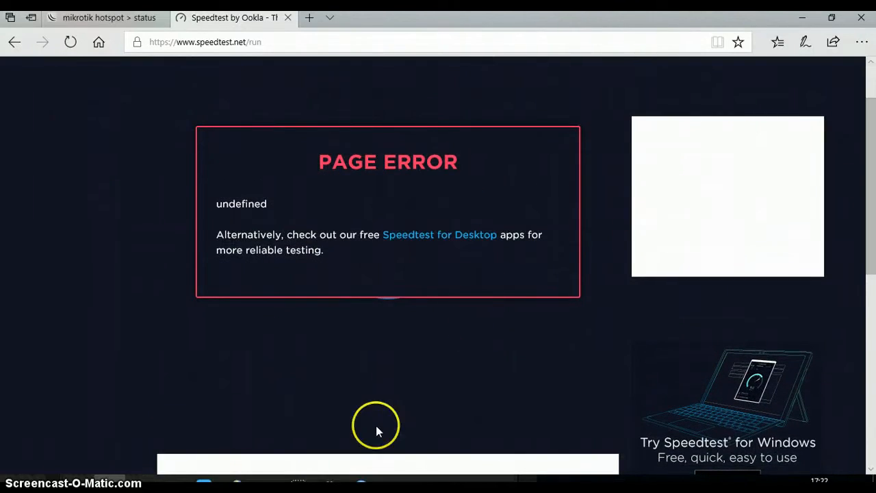
left_click(362, 482)
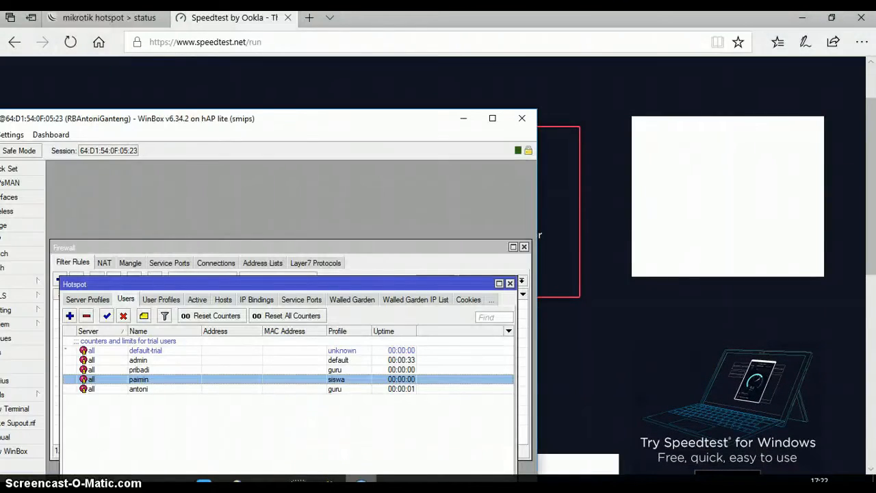
Maximize WinBox and open IP > Firewall on the Layer7 Protocols tab.
left_click(492, 118)
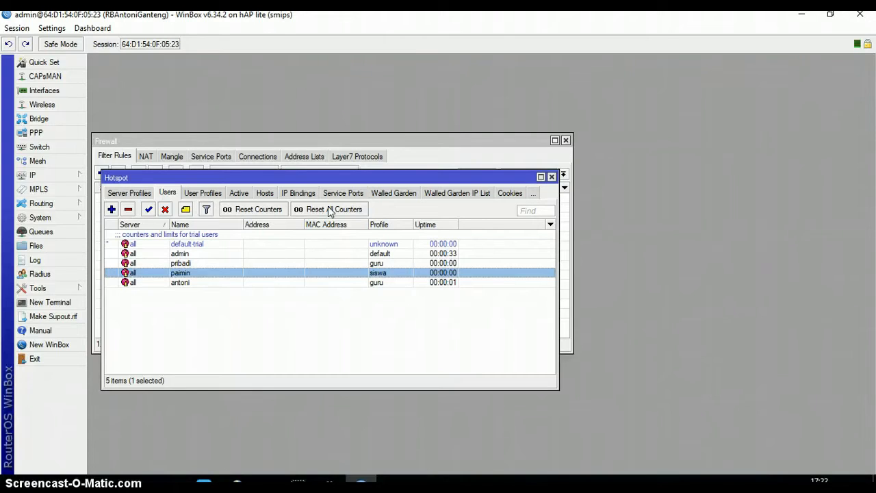
left_click(70, 177)
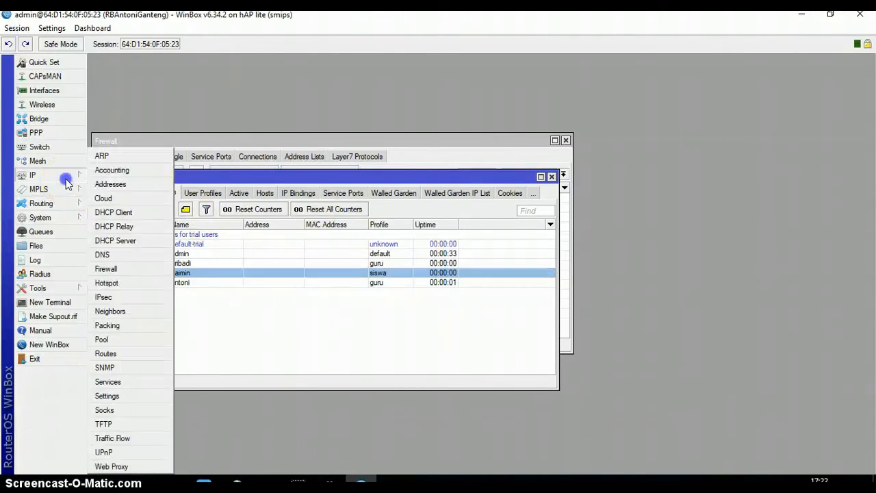
left_click(145, 270)
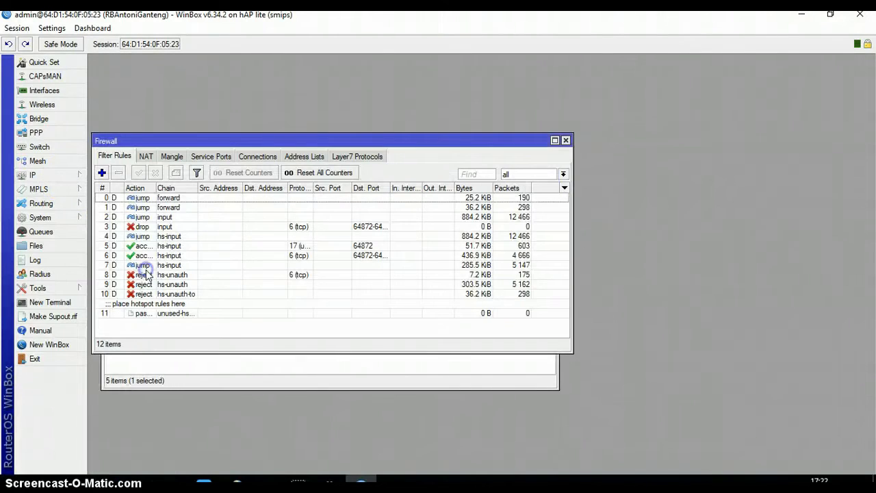
left_click(370, 157)
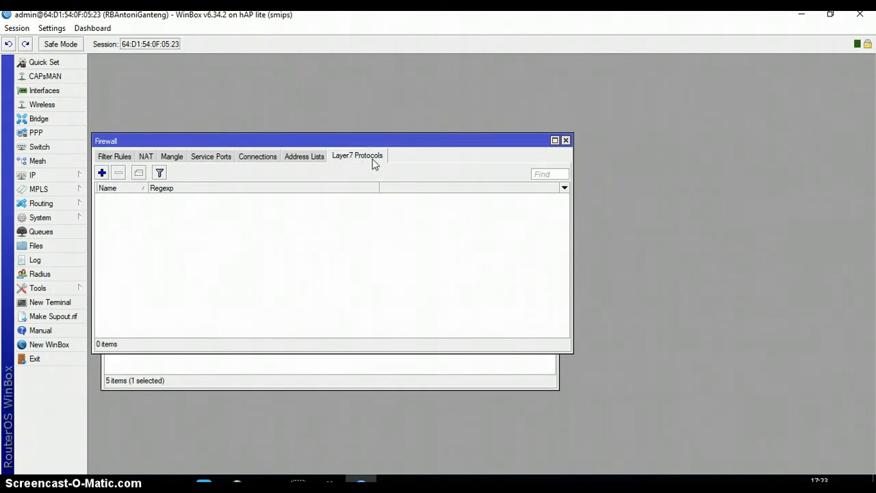
Add Layer7 protocol blok_youtube with regexp ^.+(youtube).*$, then go back to Filter Rules.
left_click(102, 173)
left_click(191, 218)
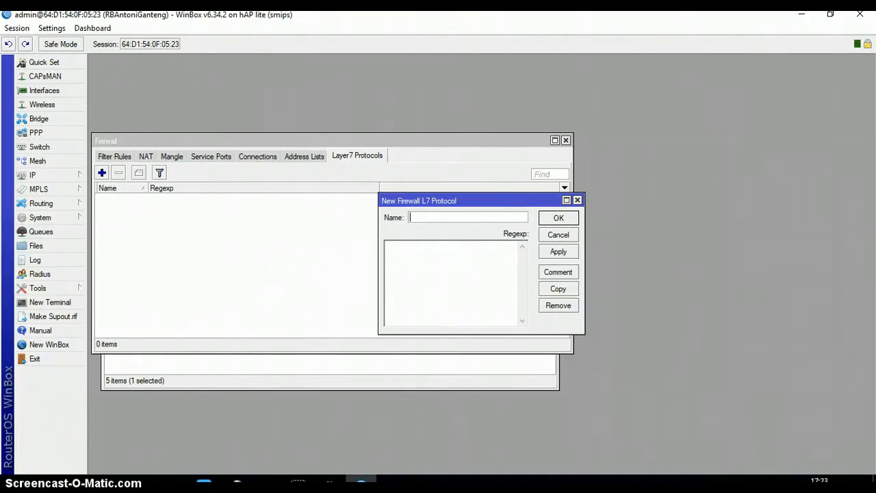
left_click(415, 220)
type("blo")
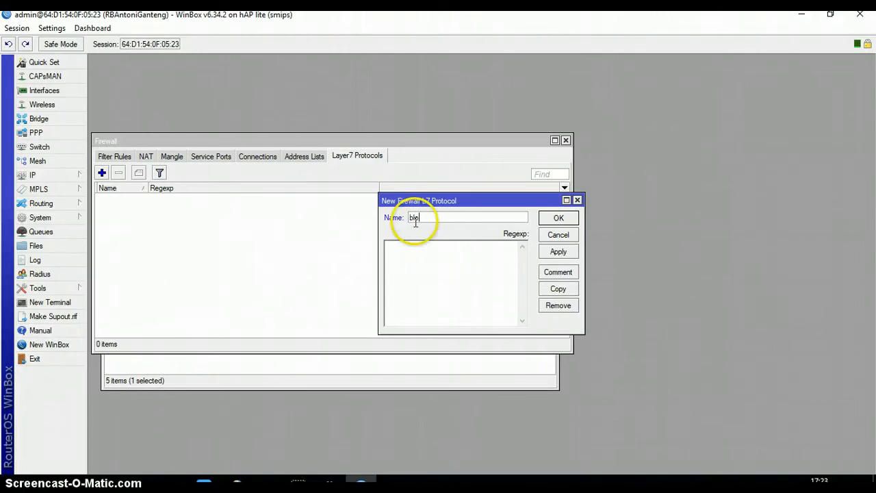
type("k_youtu")
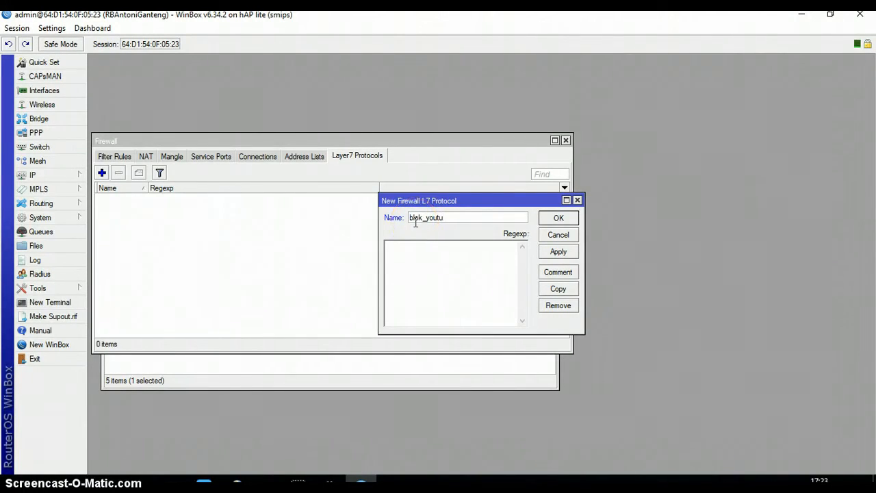
type("be")
left_click(422, 250)
type("^.+(youtube")
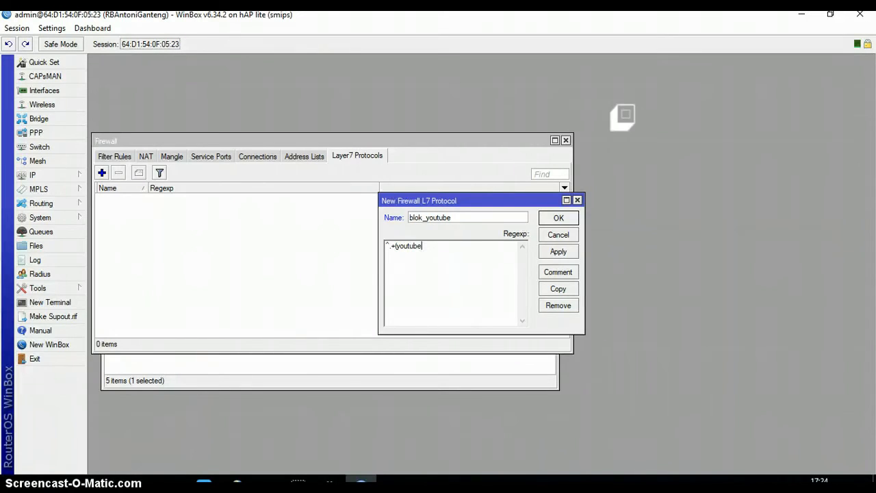
type(".com")
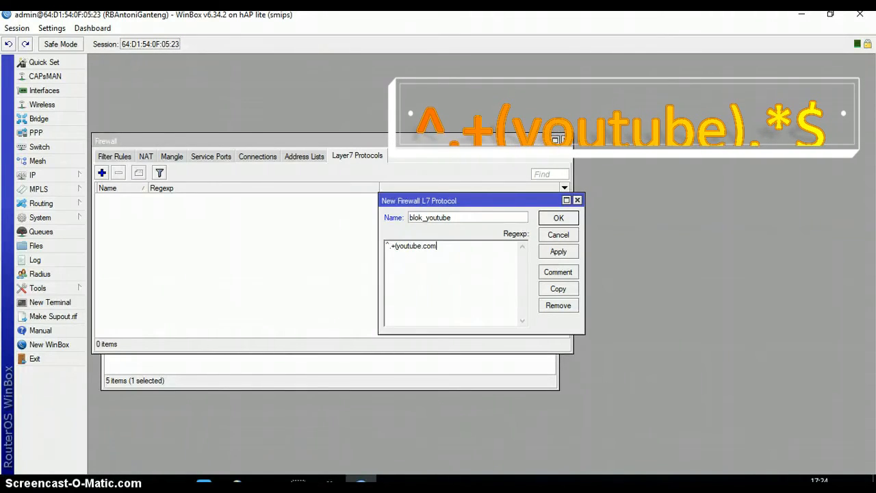
key("BackSpace")
key("BackSpace")
key("BackSpace")
key("BackSpace")
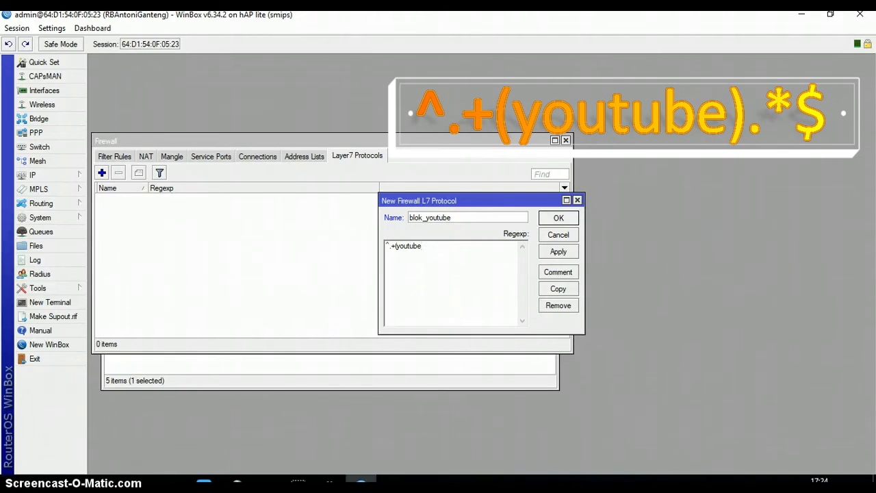
type(").*$")
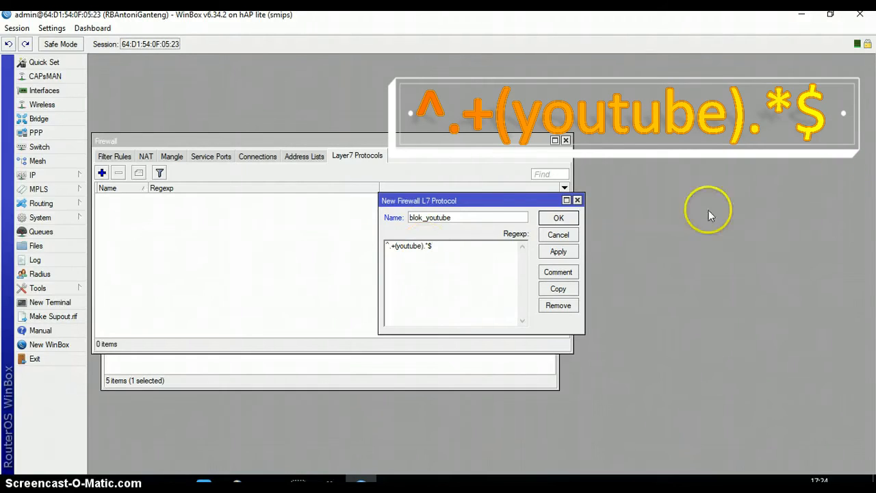
left_click(559, 252)
left_click(559, 218)
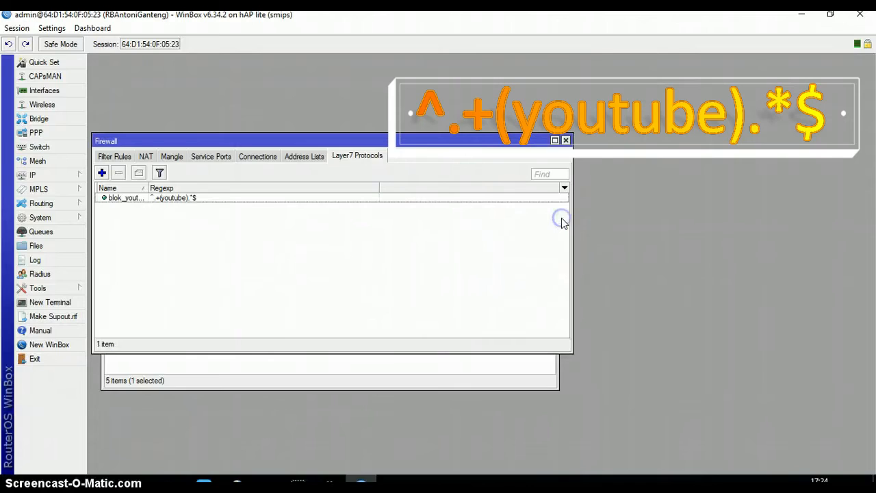
left_click(115, 156)
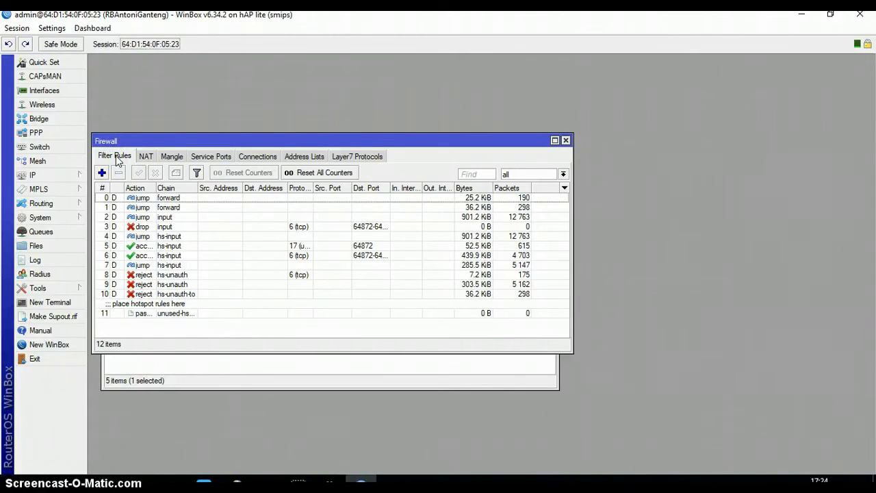
Add a new forward-chain filter rule, replacing the source address 0.0.0.0 with '19'.
left_click(104, 156)
left_click(101, 173)
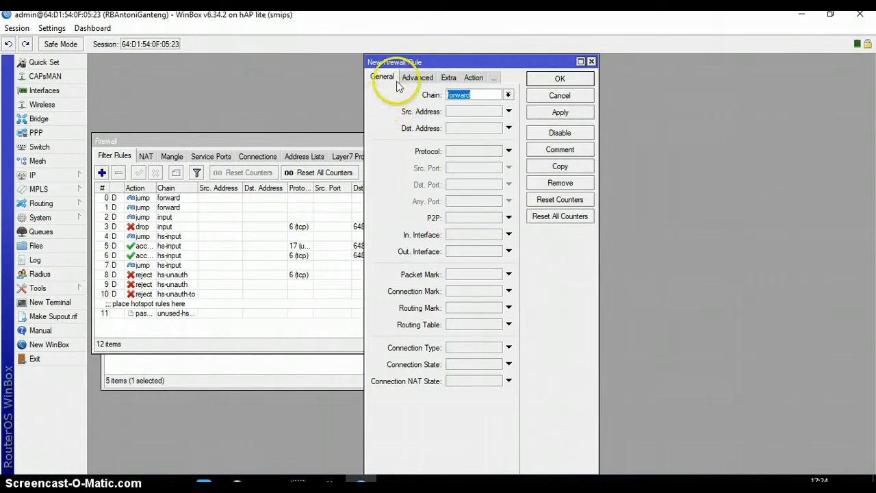
left_click(474, 113)
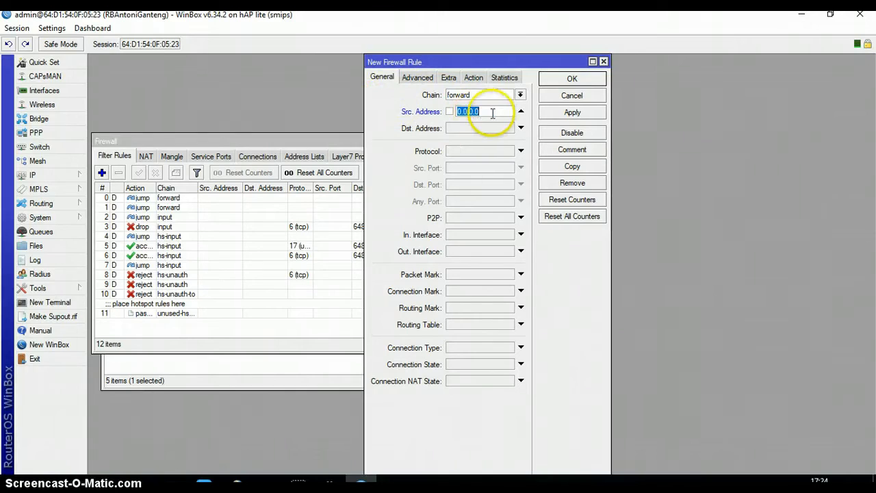
left_click_drag(492, 113, 450, 113)
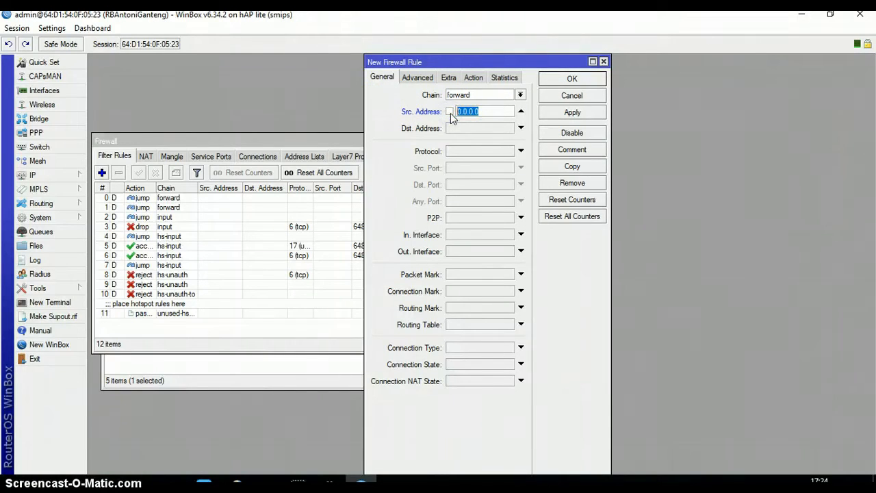
type("19")
Read task item 8: block youtube.com for PC client traffic passing through ether2.
left_click(204, 483)
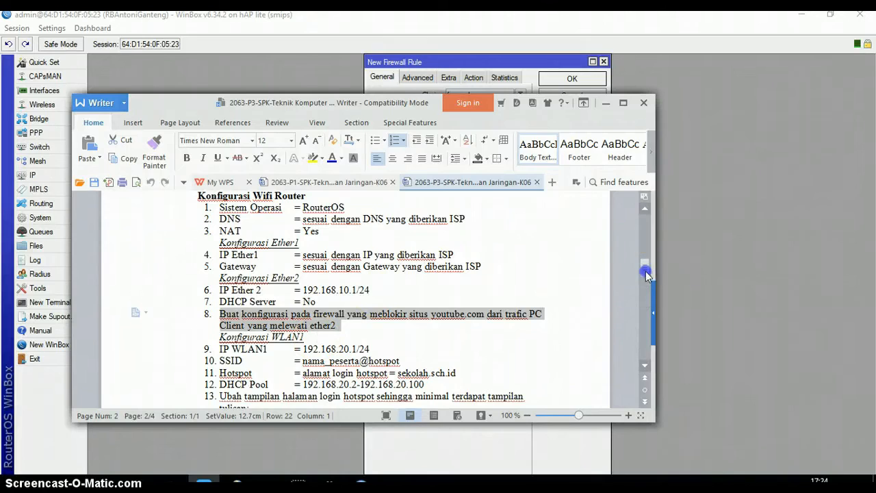
mouse_move(647, 274)
left_mouse_down()
mouse_move(647, 263)
mouse_move(646, 273)
left_mouse_up()
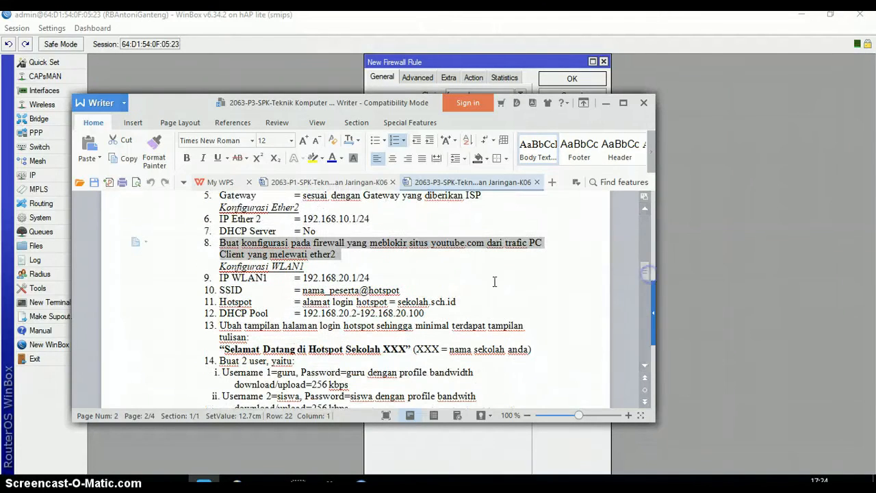
left_click(480, 268)
left_click_drag(502, 244, 525, 252)
left_click(336, 255)
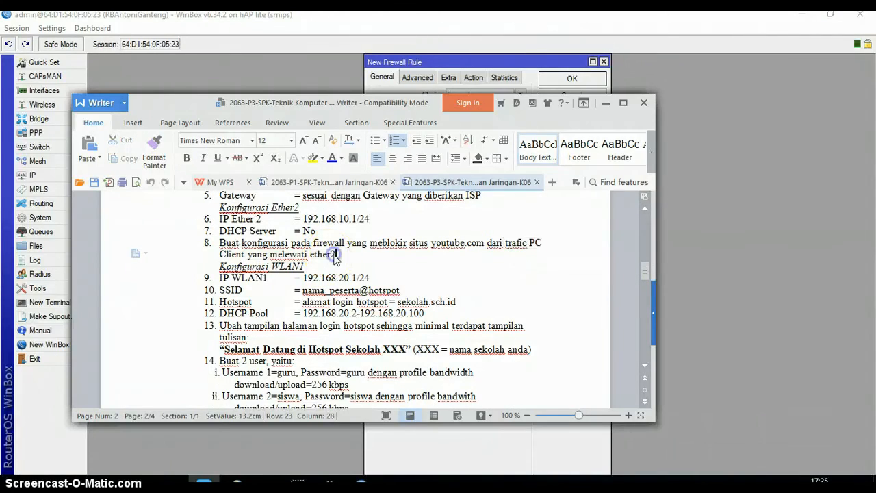
Set the new rule's source address to 192.168.10.0/24.
left_click(697, 295)
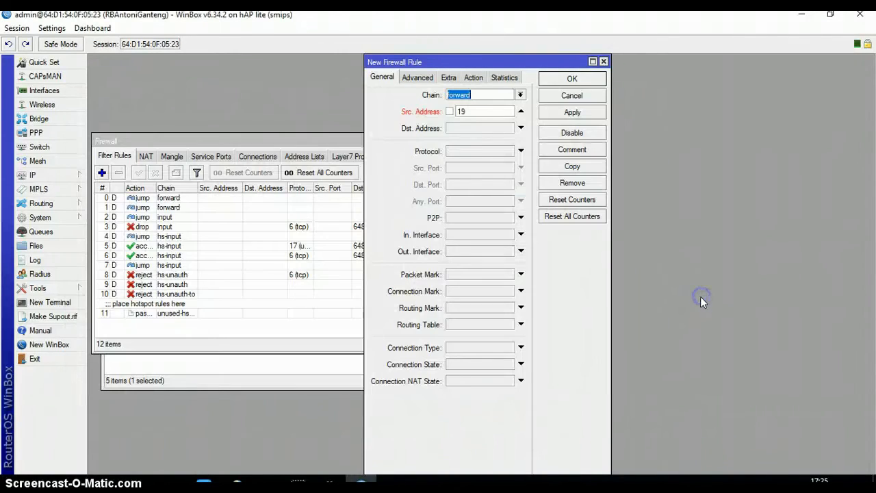
left_click(483, 113)
type("192")
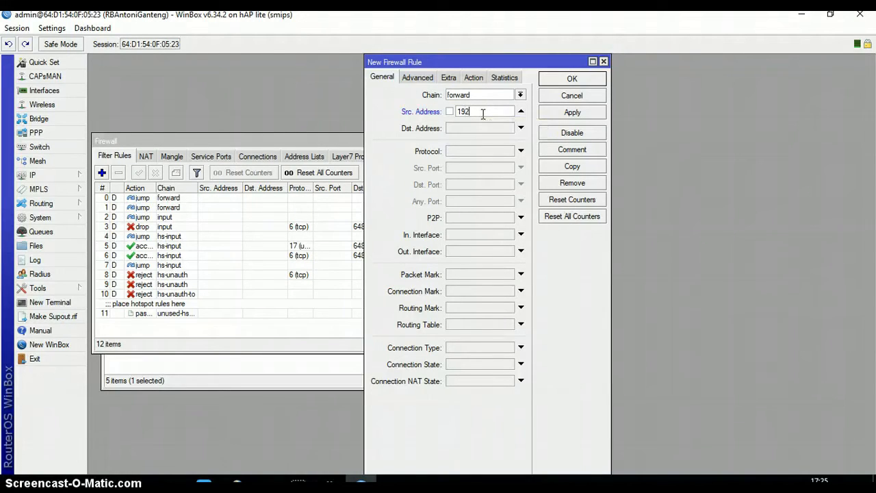
type(".168.10.0/24")
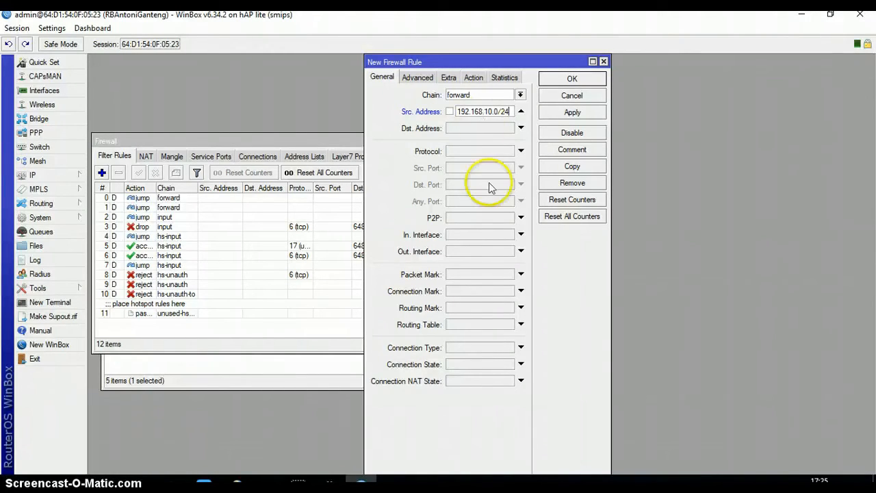
left_click(329, 481)
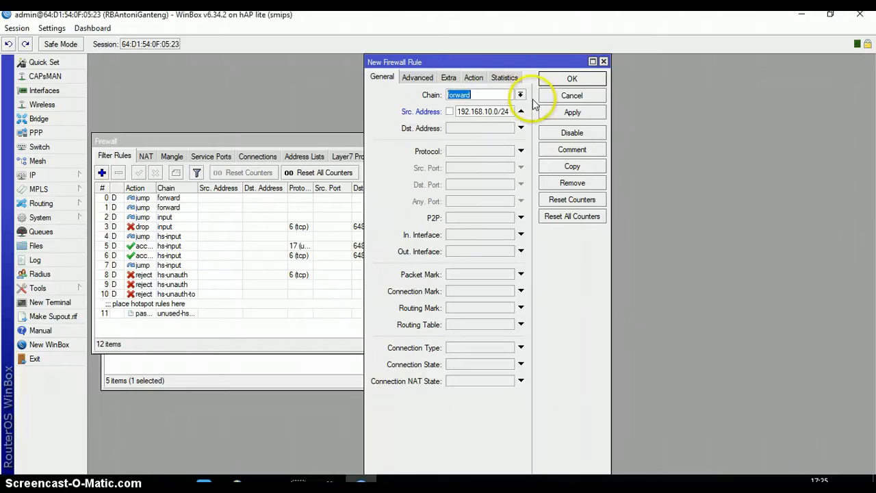
Make the rule drop traffic, comment it 'blokir youtube', and save it.
left_click(474, 78)
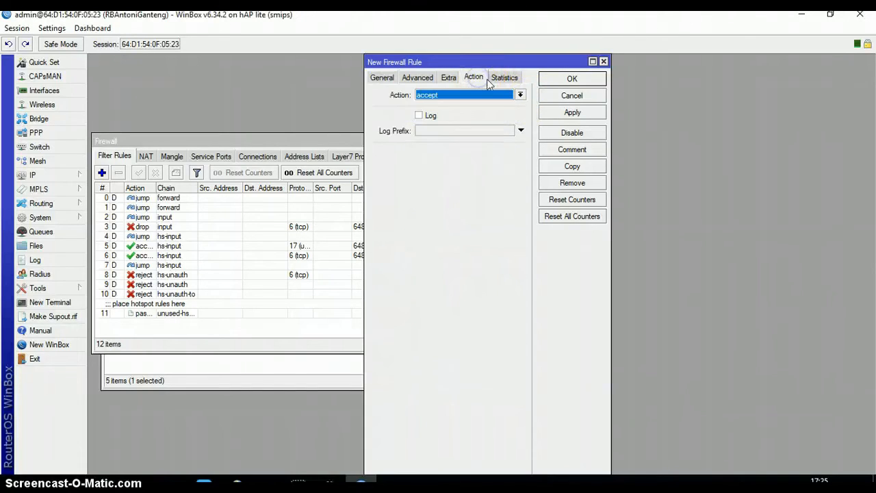
left_click(520, 95)
left_click(463, 130)
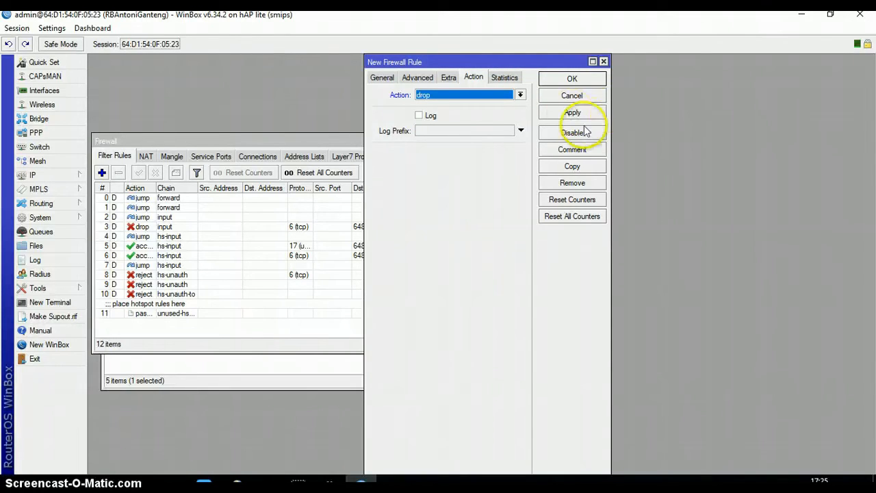
left_click(579, 153)
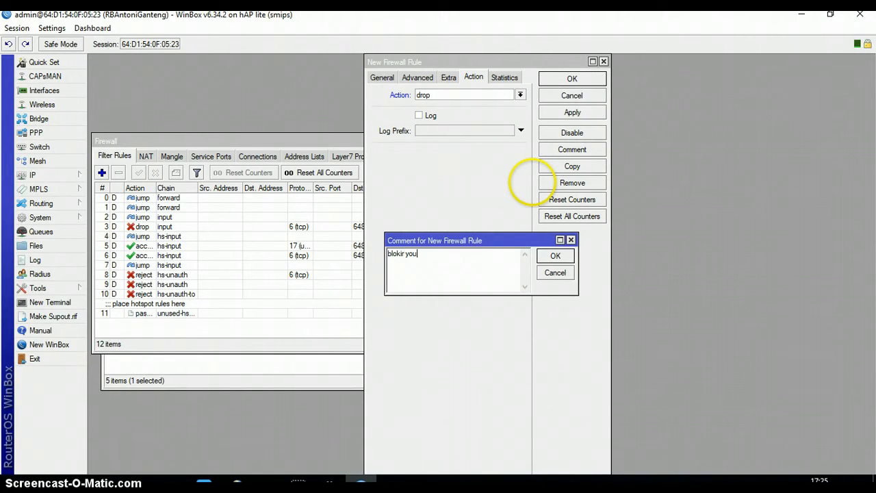
type("blokir youtube")
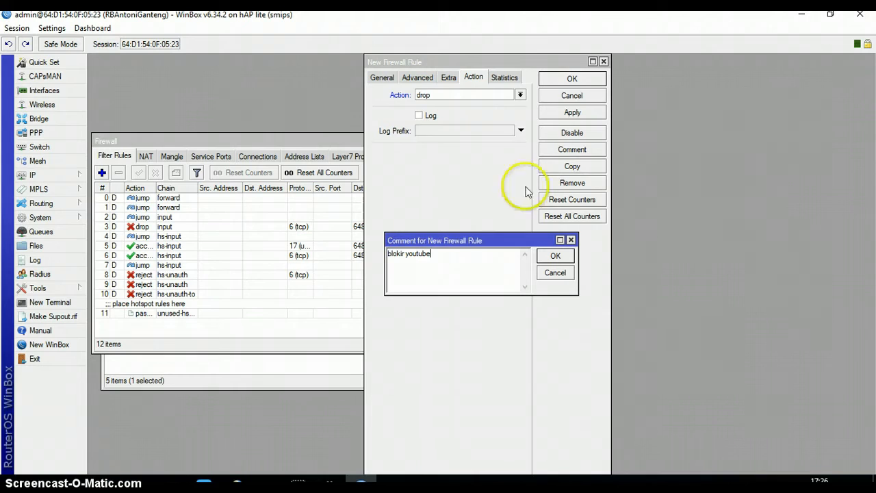
left_click(556, 256)
left_click(554, 115)
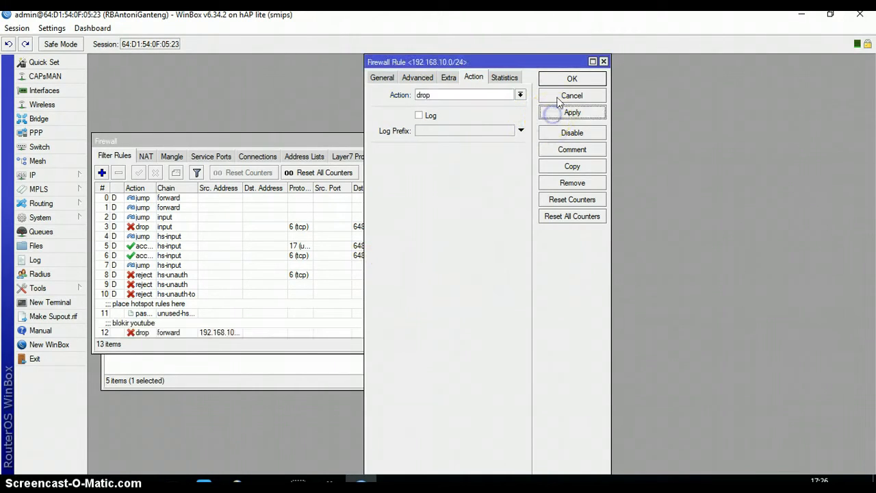
left_click(564, 81)
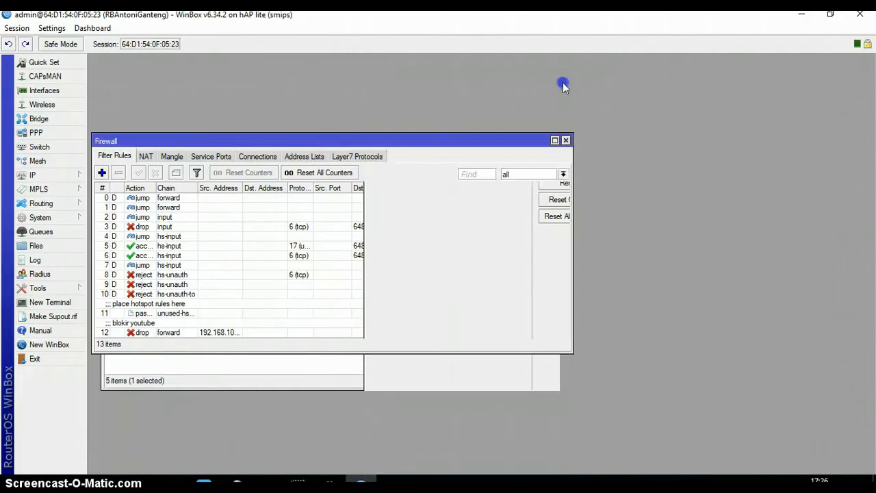
Select the 'blokir youtube' rule, discarding an accidentally opened new rule form.
left_click(140, 330)
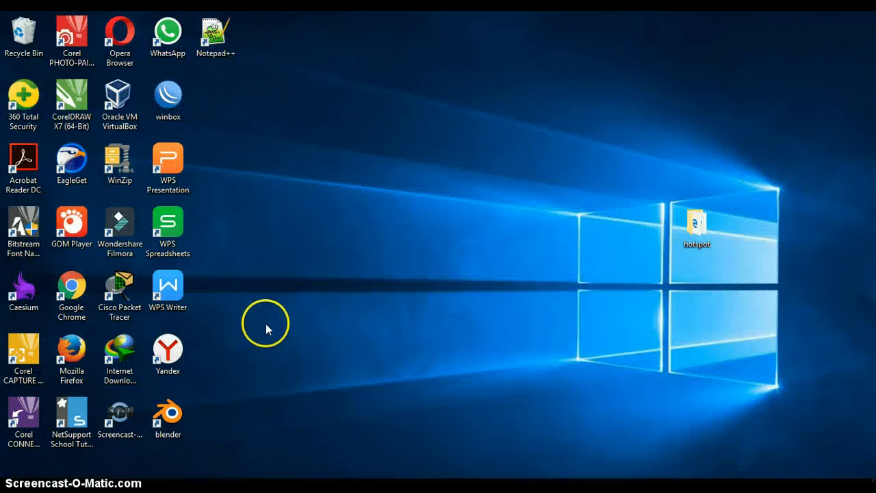
left_click(301, 487)
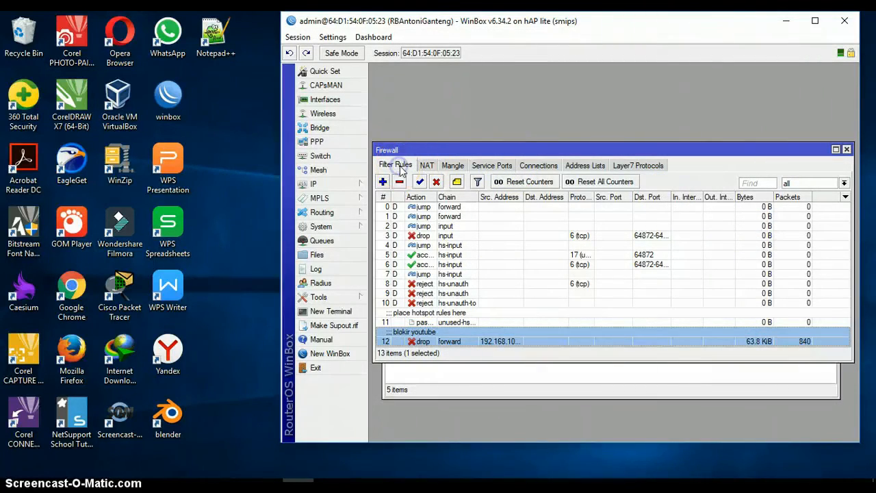
left_click(384, 182)
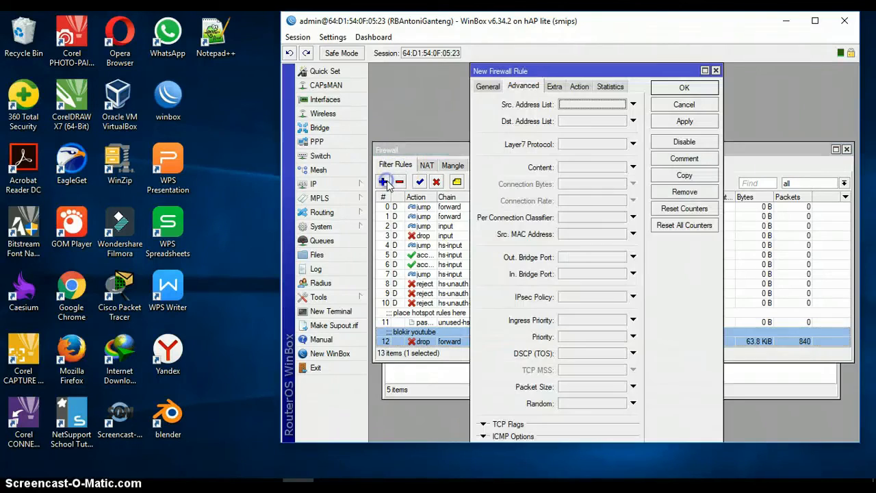
left_click(715, 71)
Open rule 12 and check its General source address 192.168.10.0/24.
double_click(404, 343)
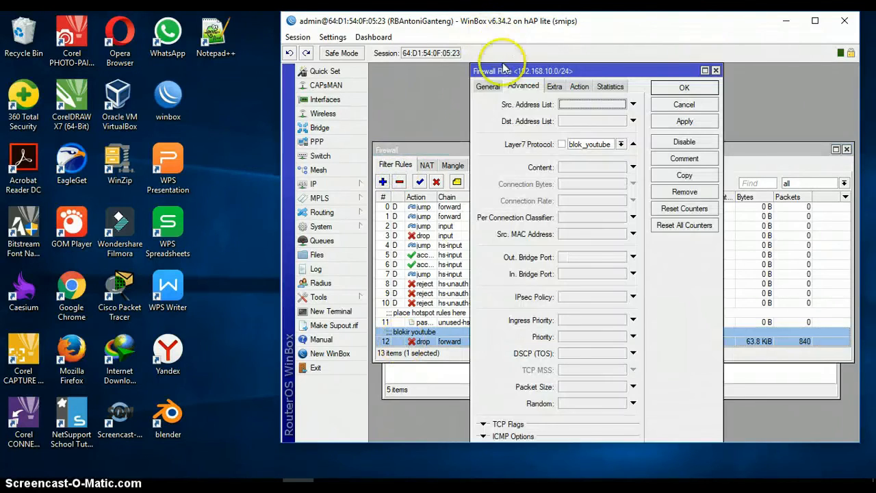
left_click(487, 86)
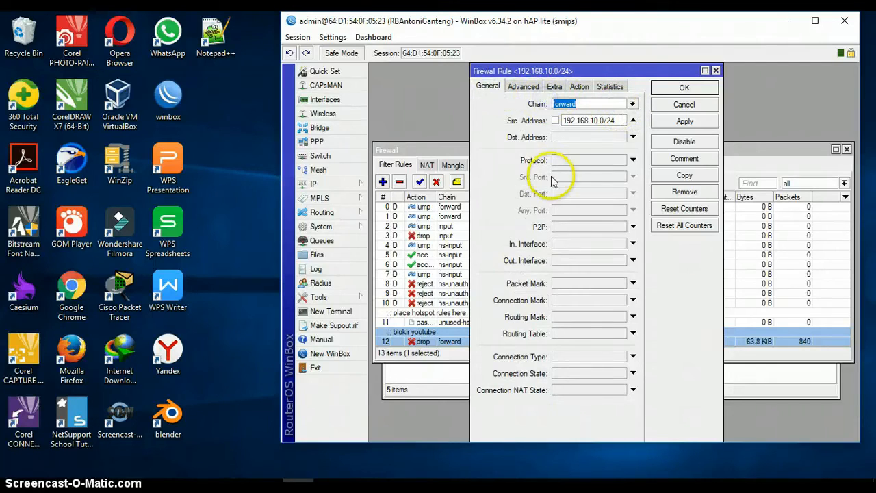
left_click(555, 120)
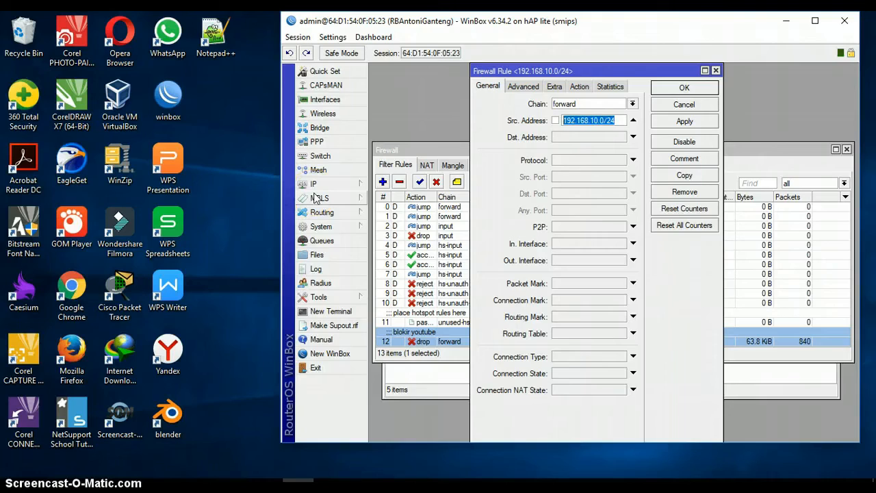
left_click(598, 120)
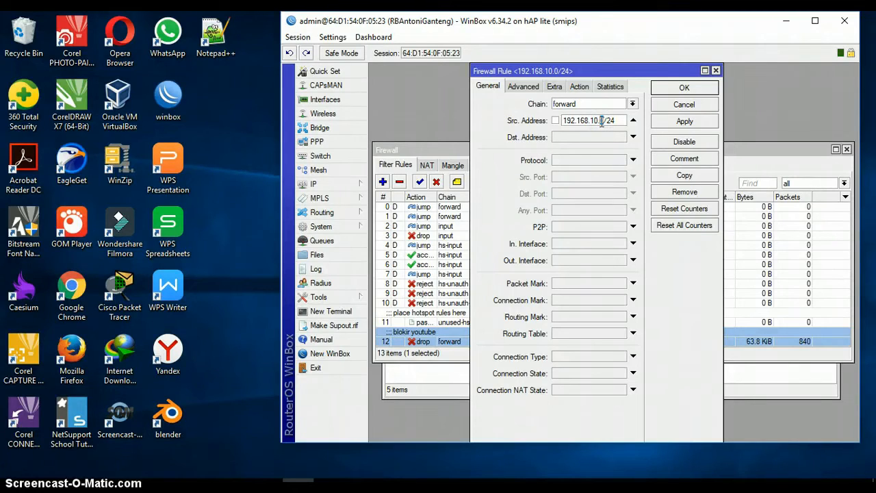
left_click_drag(602, 120, 609, 121)
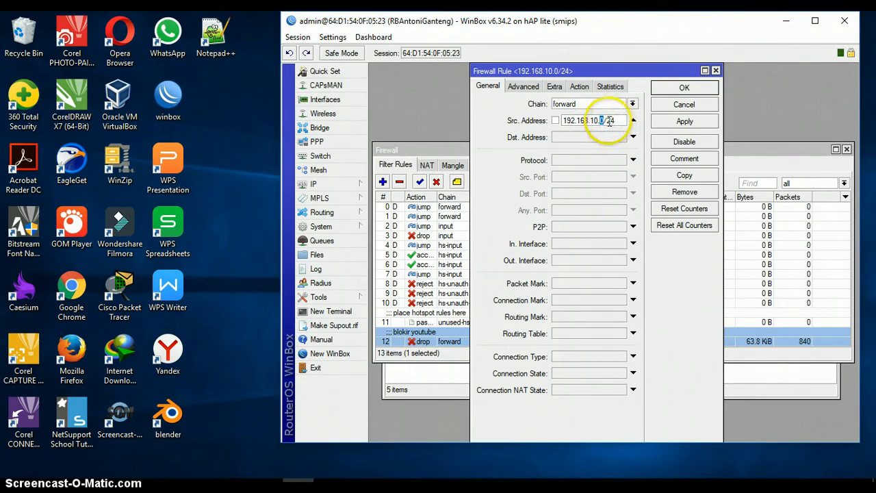
Confirm Layer7 blok_youtube match, drop action and comment, save the rule, and launch Chrome.
left_click(523, 86)
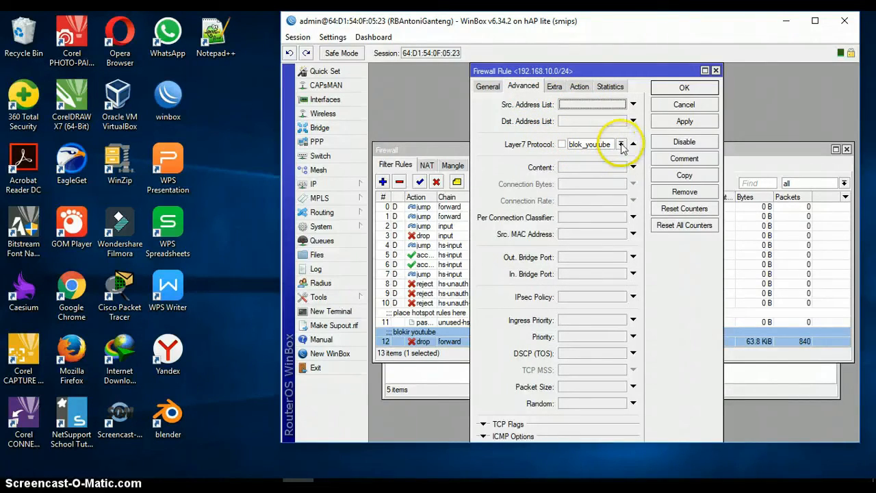
left_click(579, 86)
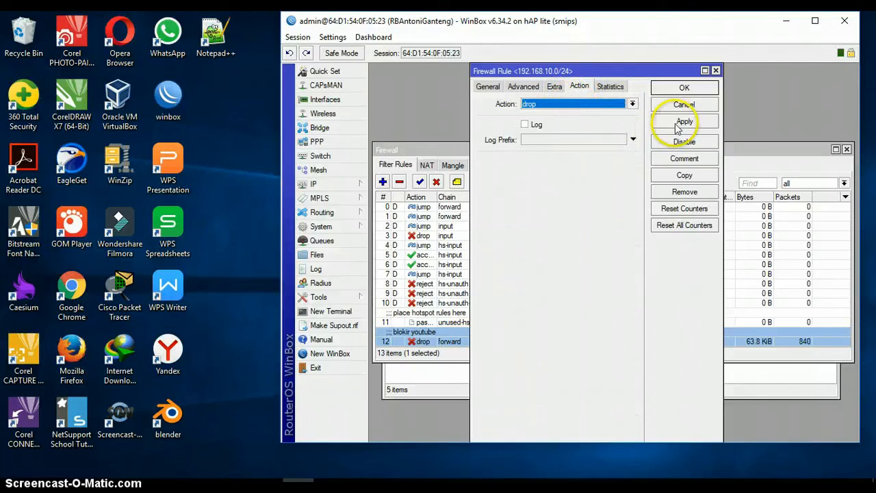
left_click(685, 158)
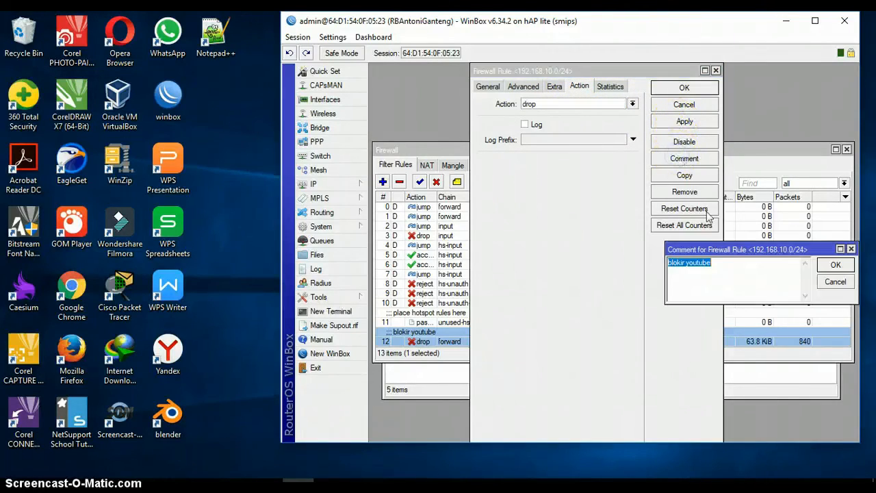
left_click(829, 265)
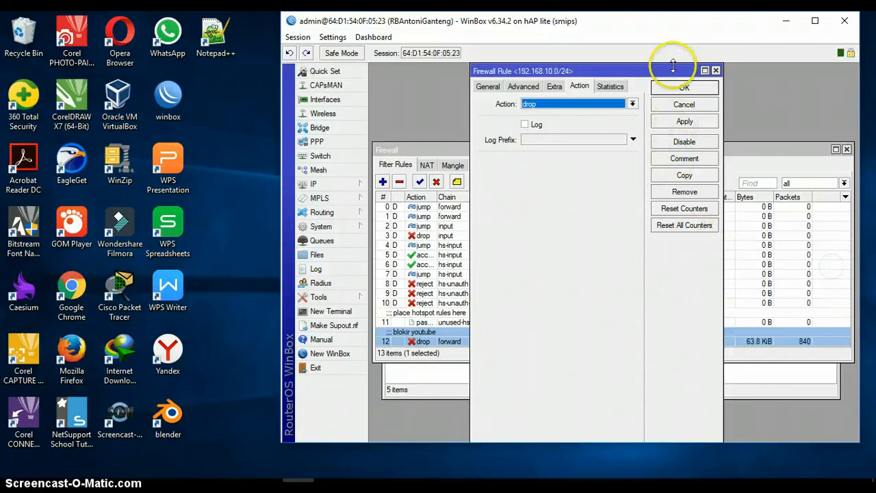
left_click(682, 123)
left_click(683, 89)
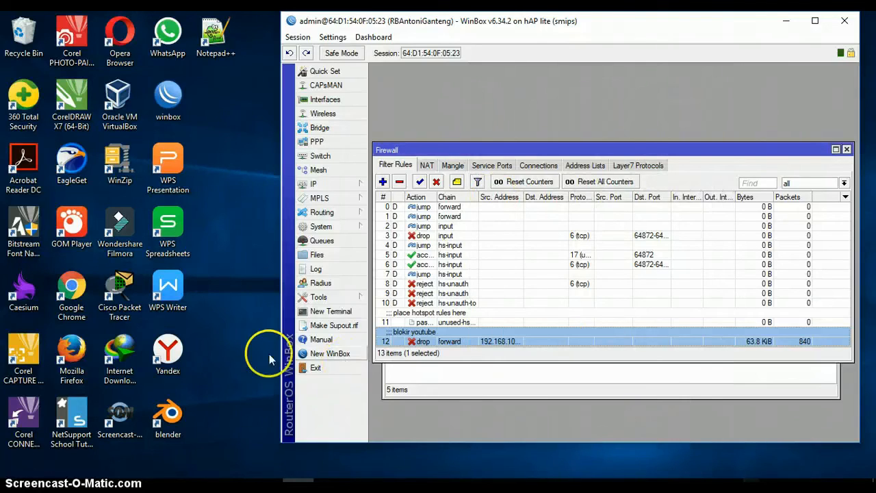
double_click(73, 305)
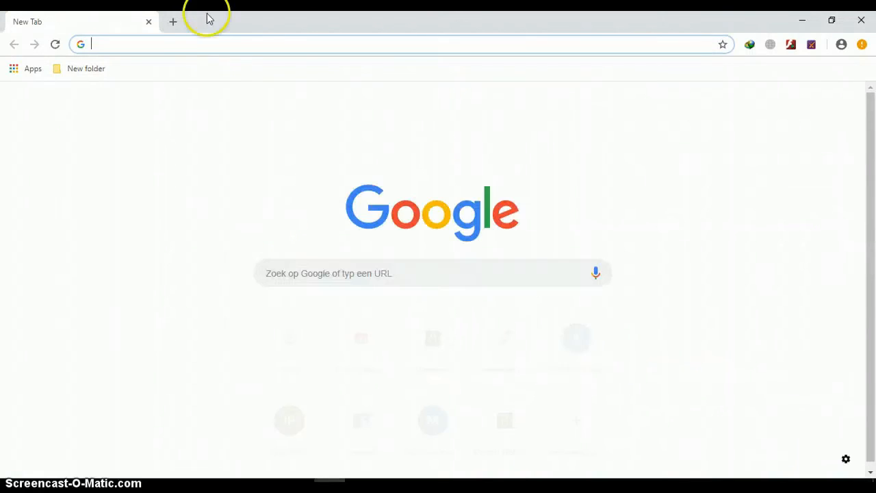
type("www.")
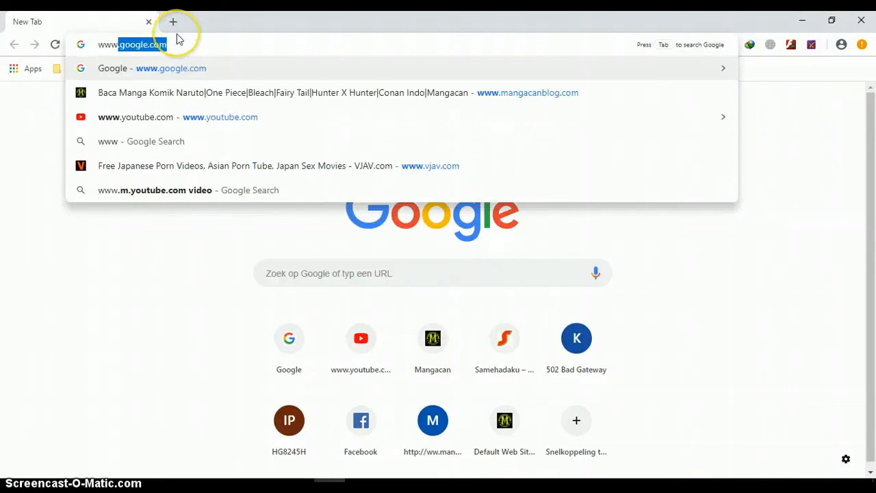
key("BackSpace")
key("BackSpace")
key("BackSpace")
key("BackSpace")
key("BackSpace")
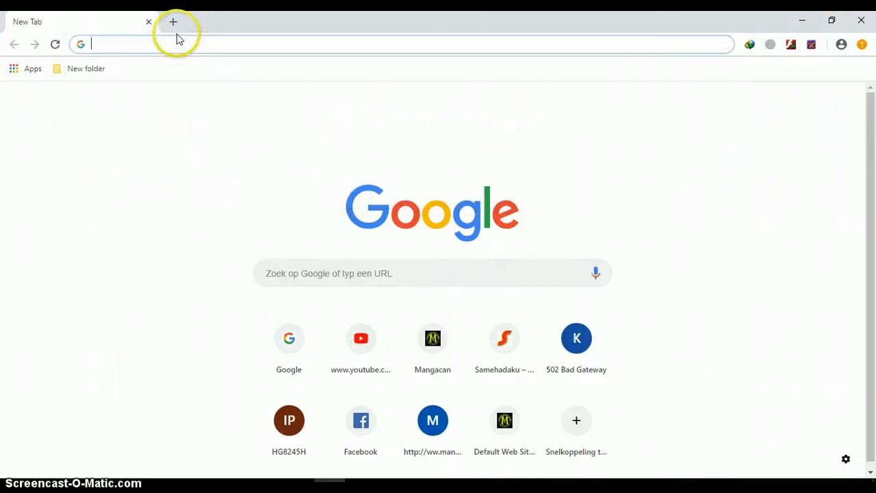
type("www.")
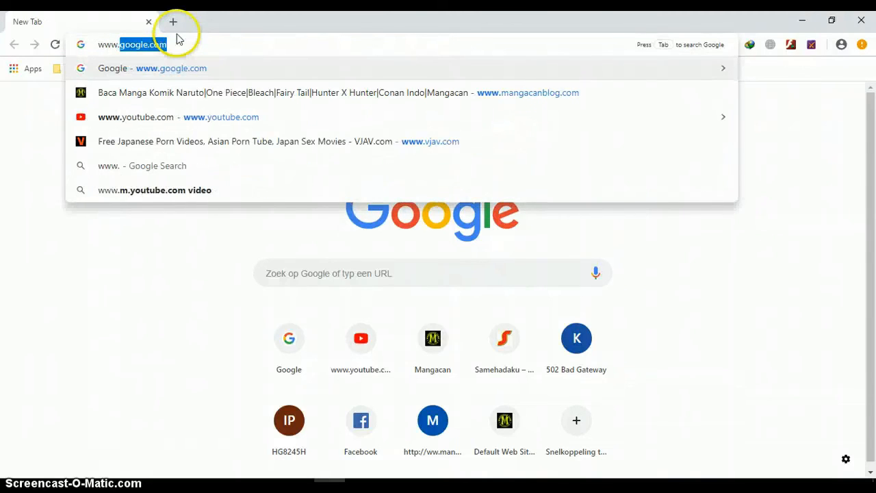
type("detik")
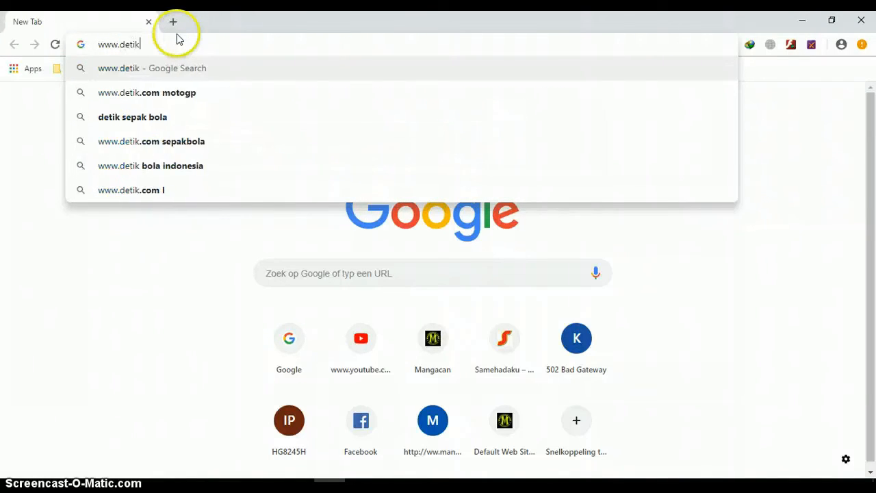
type(".com")
key("Return")
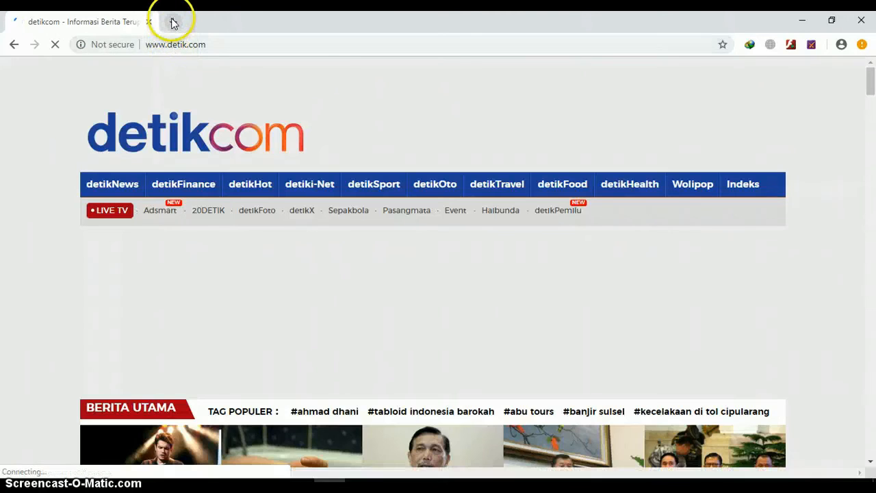
Open youtube.com in a new tab and confirm it fails with ERR_CONNECTION_CLOSED.
left_click(173, 22)
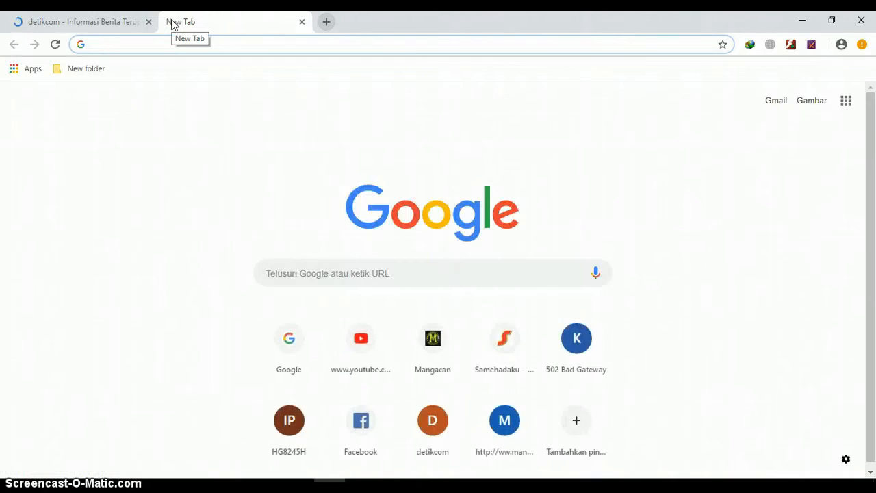
type("you")
key("Return")
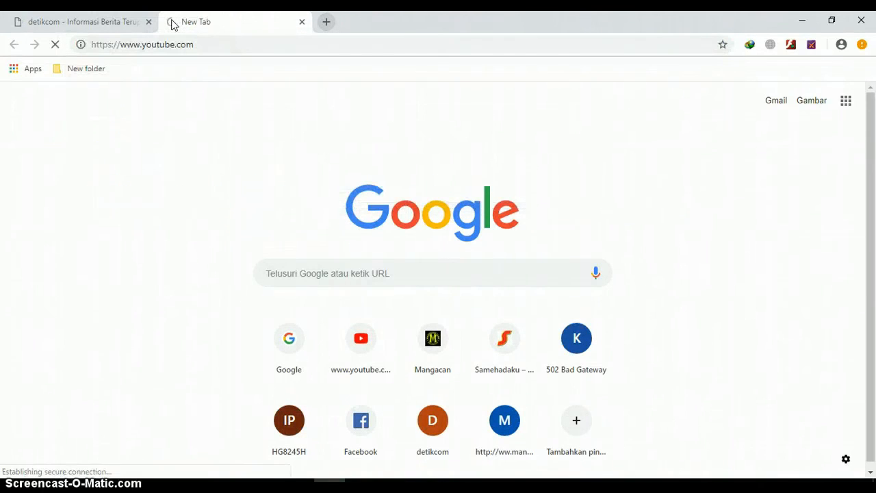
left_click(155, 112)
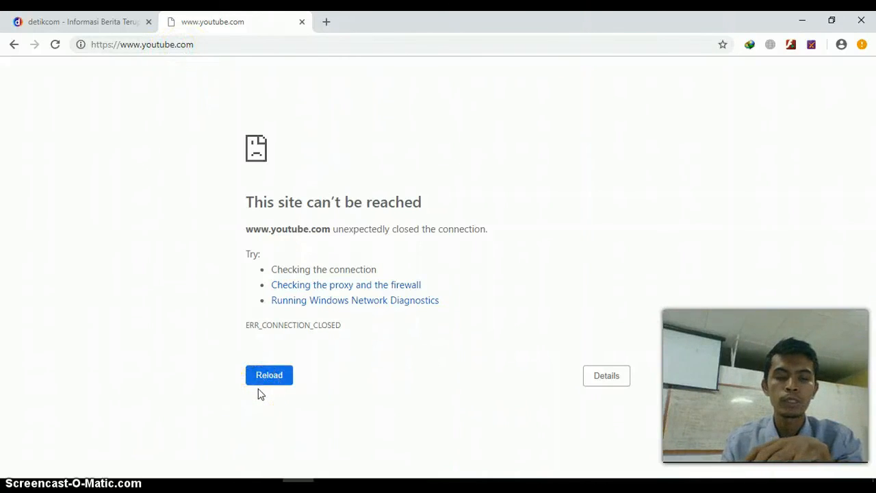
left_click(267, 486)
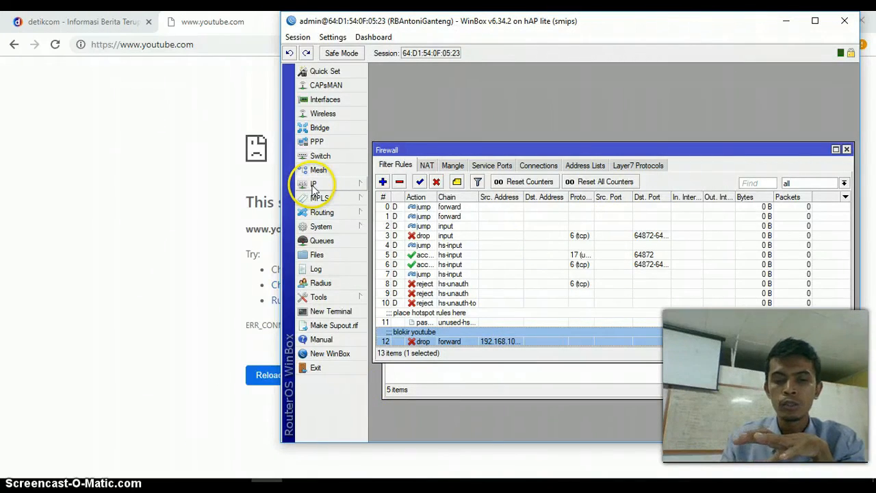
left_click(382, 182)
left_click(488, 87)
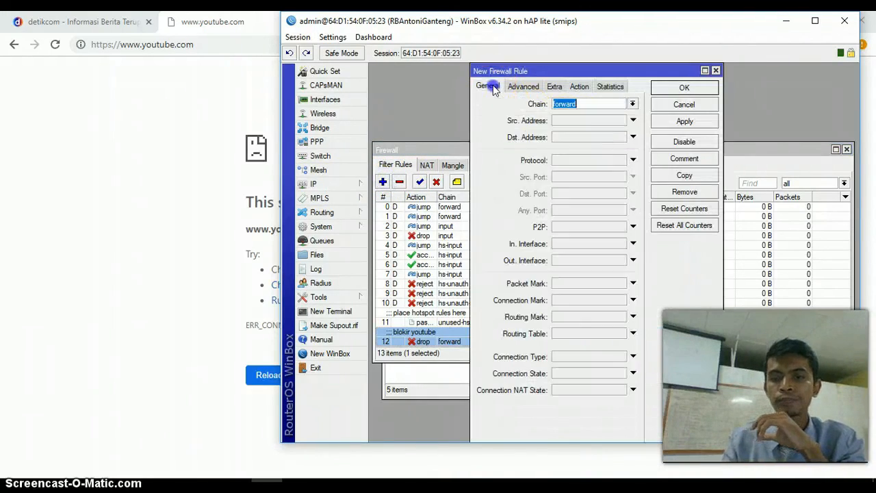
left_click(574, 122)
type("192.168.20.0/24")
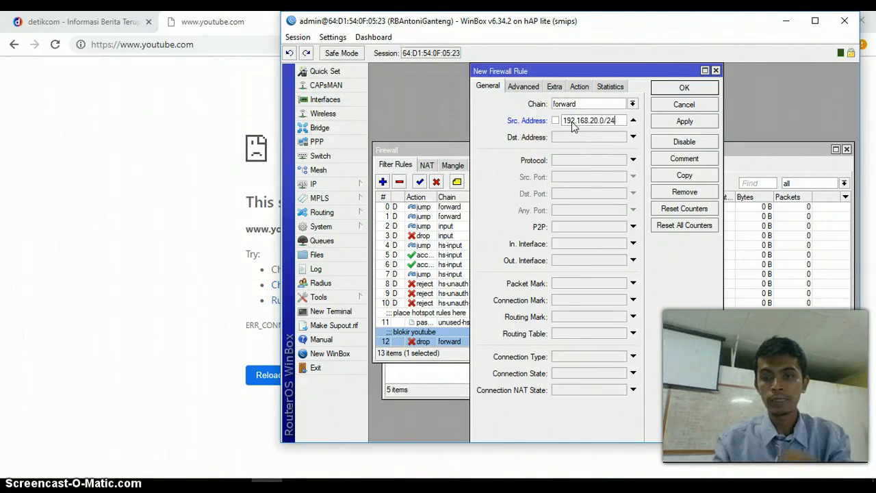
left_click(525, 87)
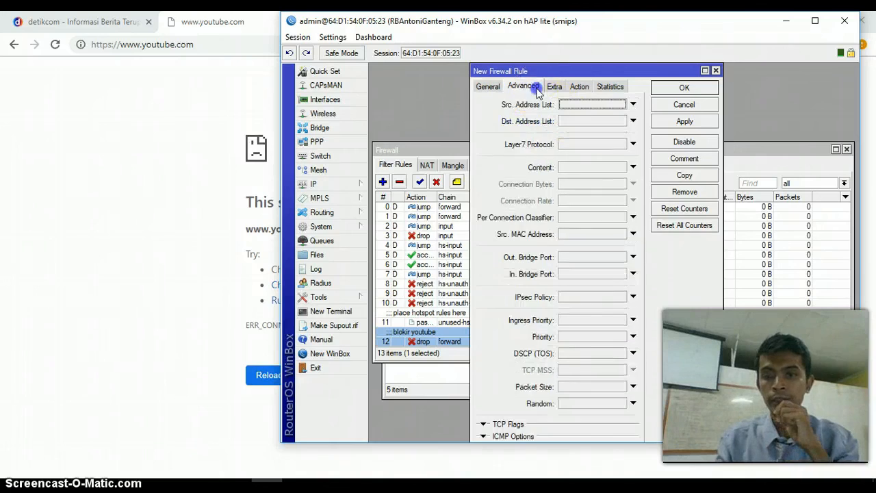
left_click(590, 146)
left_click(579, 87)
left_click(605, 105)
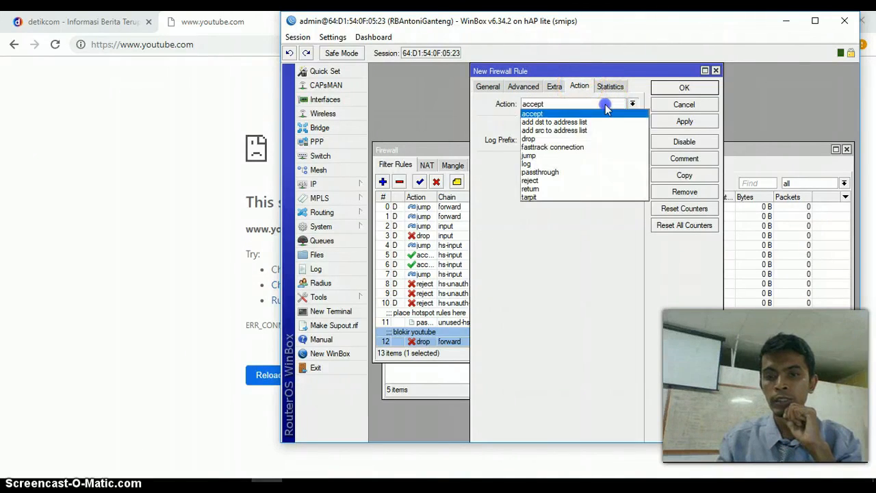
left_click(562, 138)
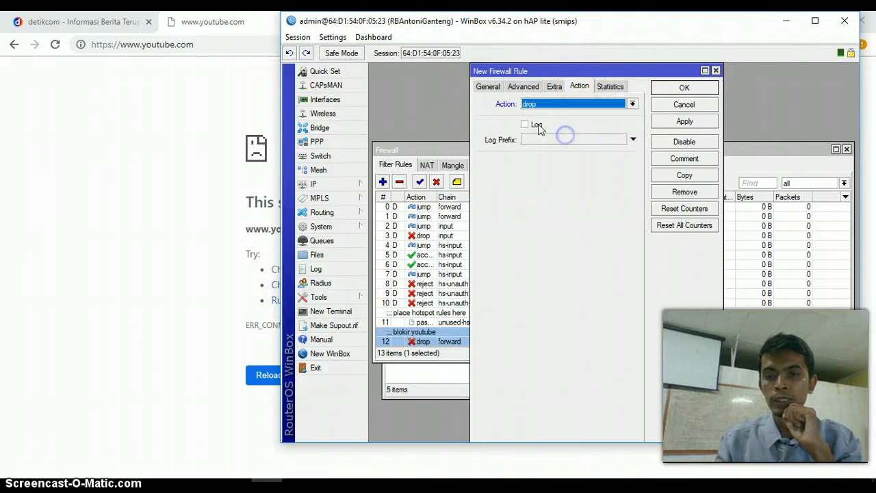
left_click(487, 87)
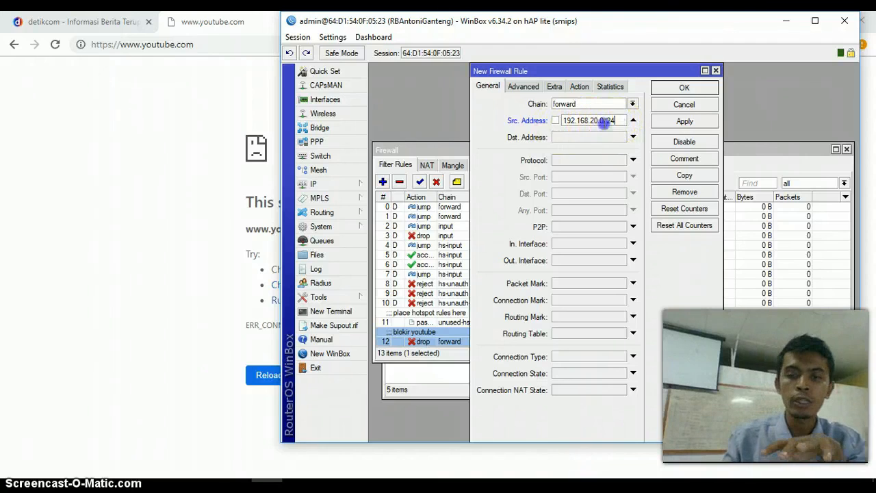
left_click_drag(600, 121, 555, 125)
left_click(597, 128)
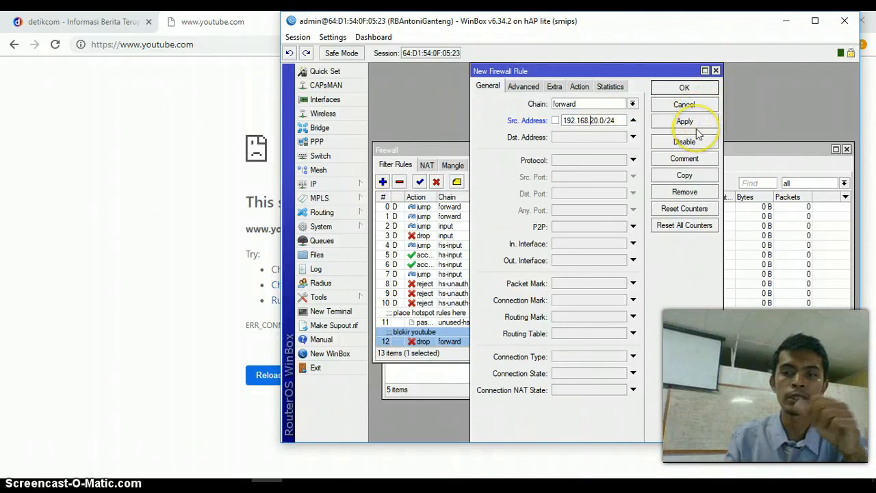
left_click(715, 70)
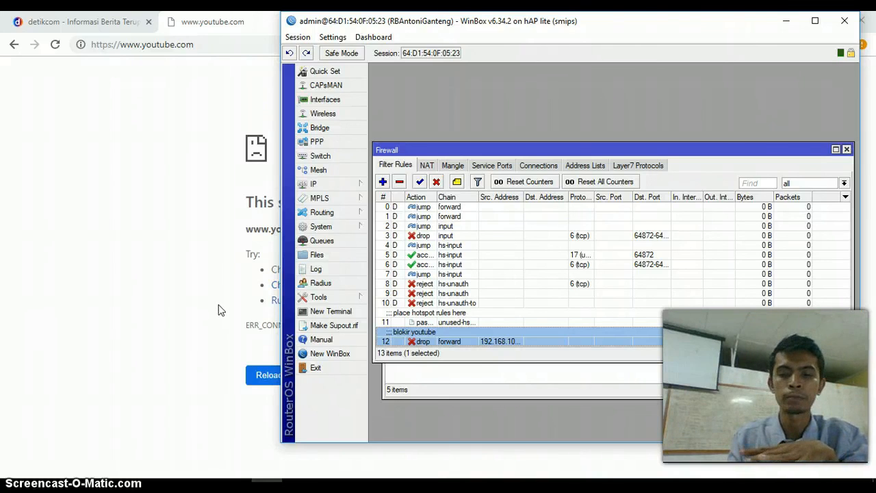
left_click(203, 319)
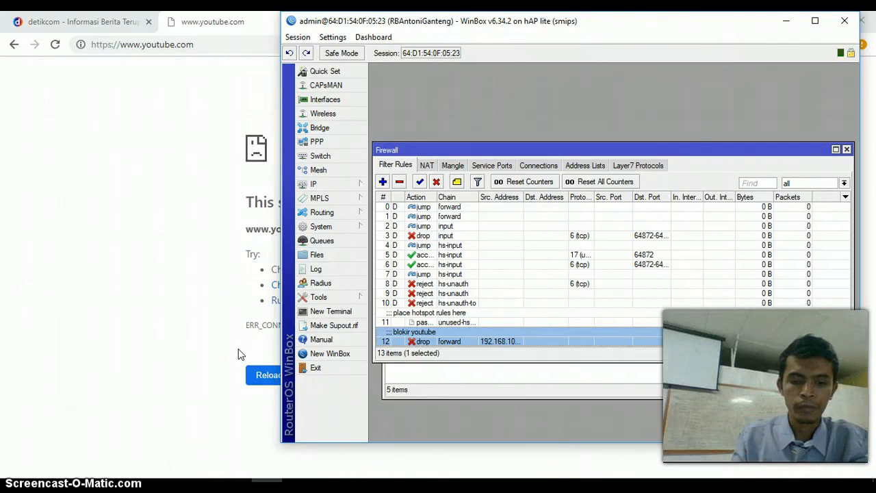
left_click(273, 385)
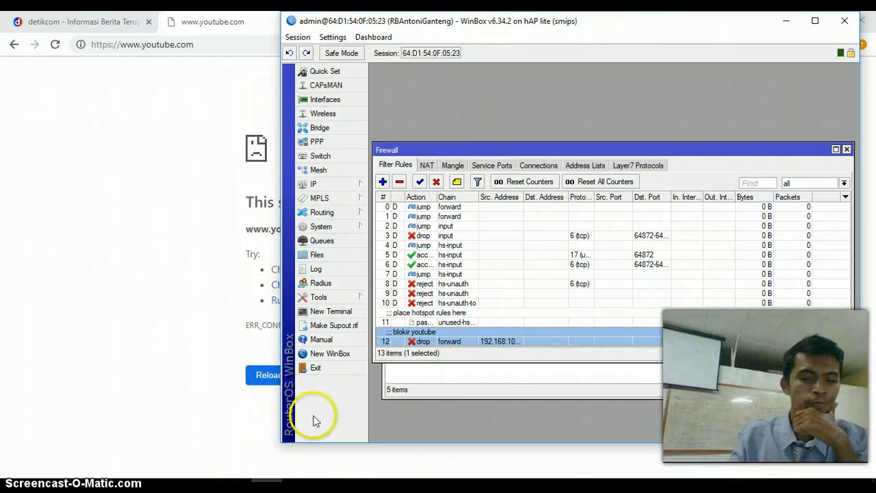